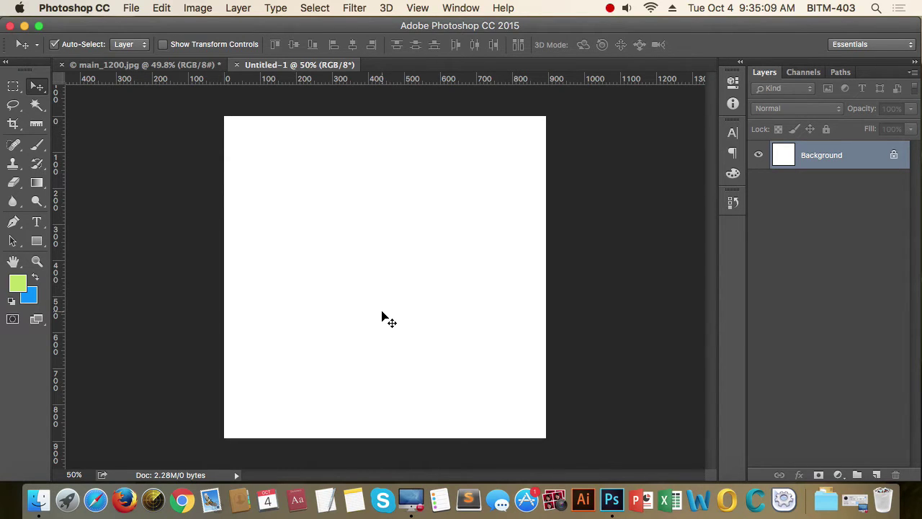
- Close the open untitled document and create a new blank document 1000 pixels wide and 1000 pixels high
left_click(237, 65)
key("super+n")
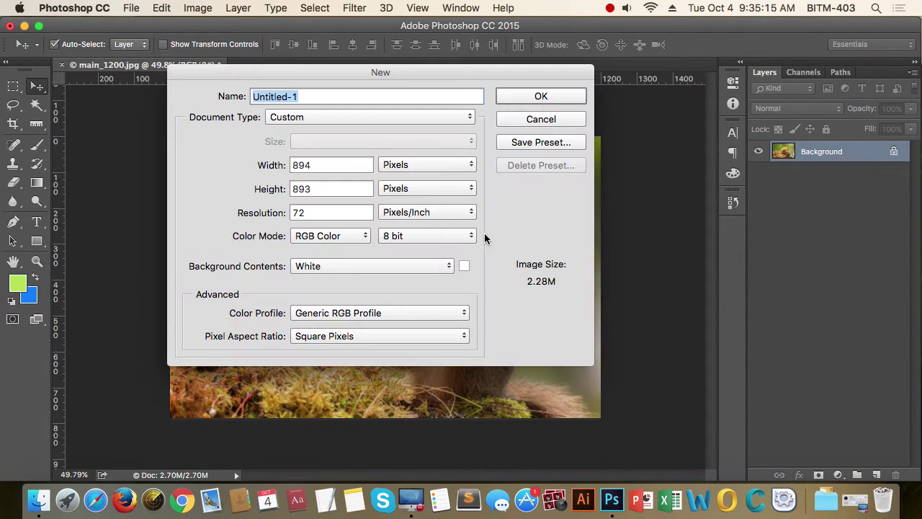
left_click_drag(486, 70, 555, 62)
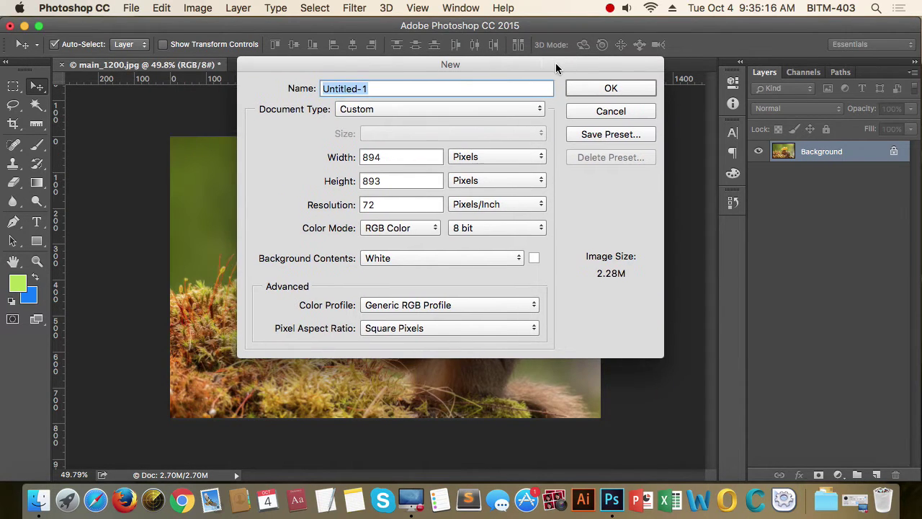
left_click(400, 157)
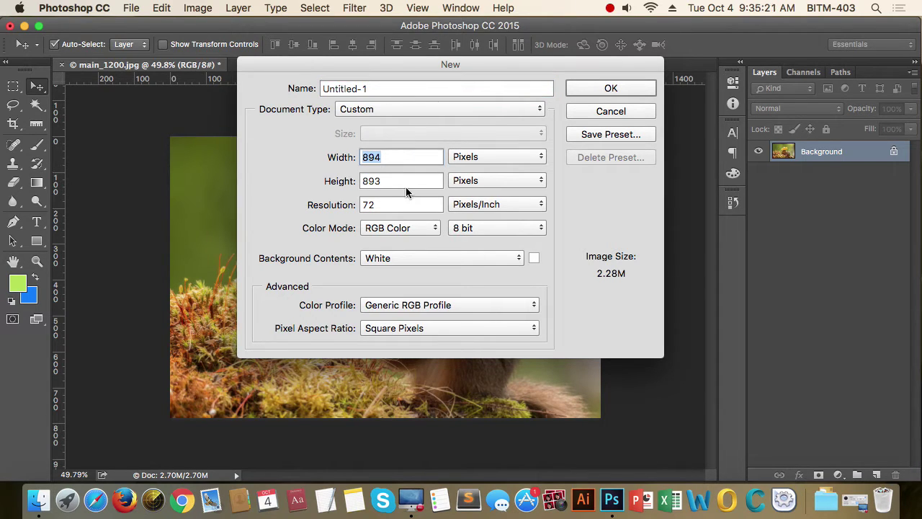
left_click(402, 182)
left_click(404, 157)
type("100")
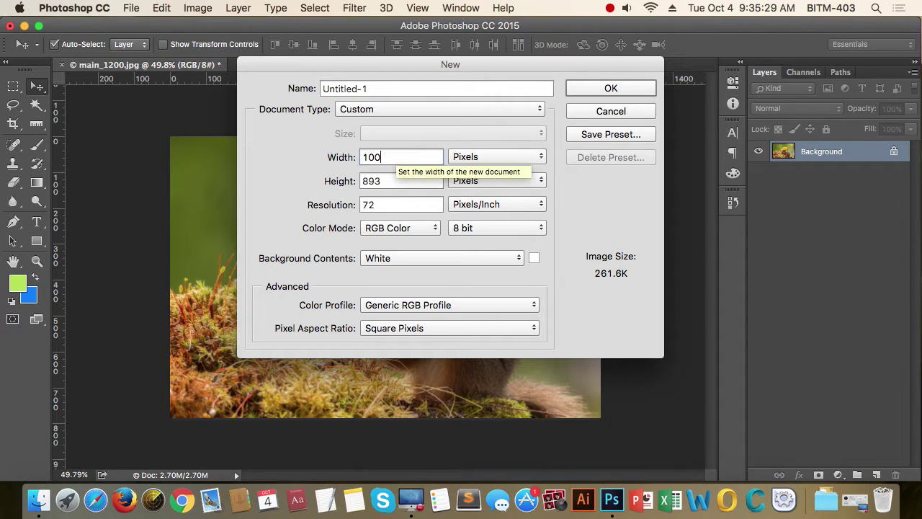
type("0")
key("Tab")
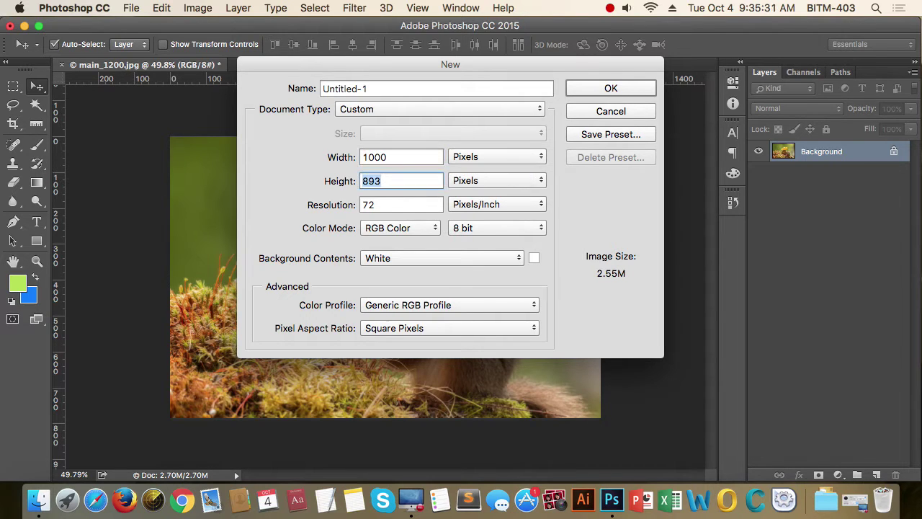
type("1000")
left_click(604, 85)
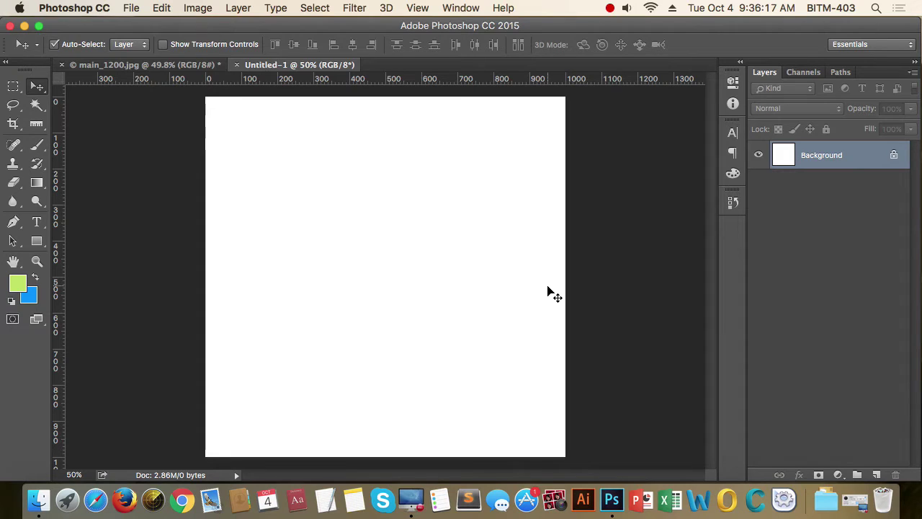
- Open the Canvas Size settings and set the new canvas width to 1500 pixels
scroll(547, 291, "down", 3)
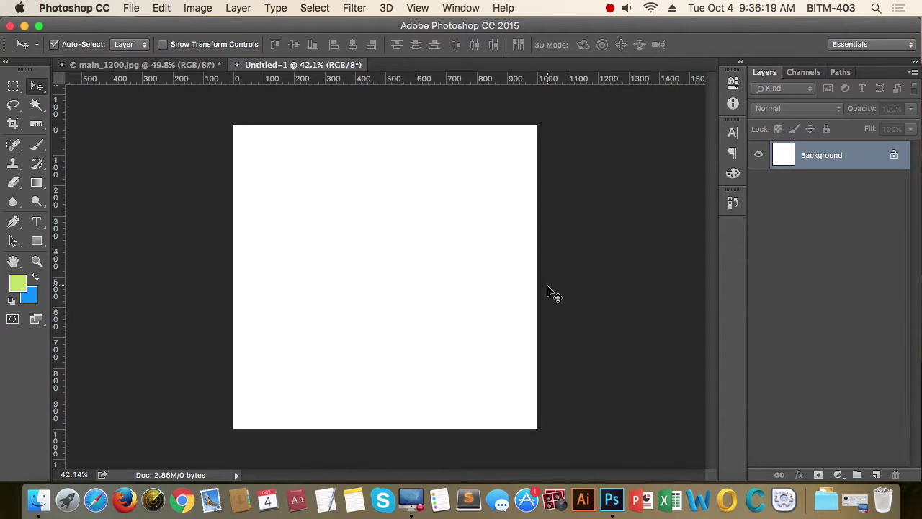
scroll(437, 321, "down", 2)
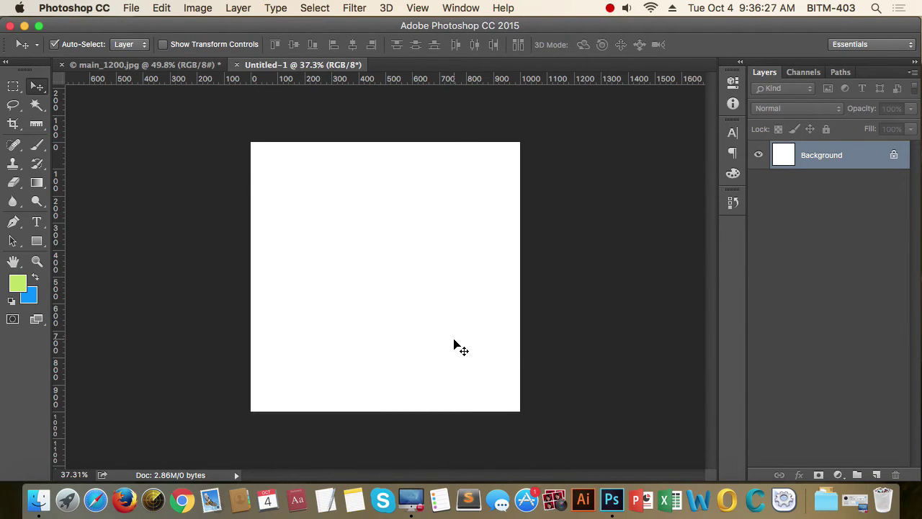
scroll(408, 334, "up", 3)
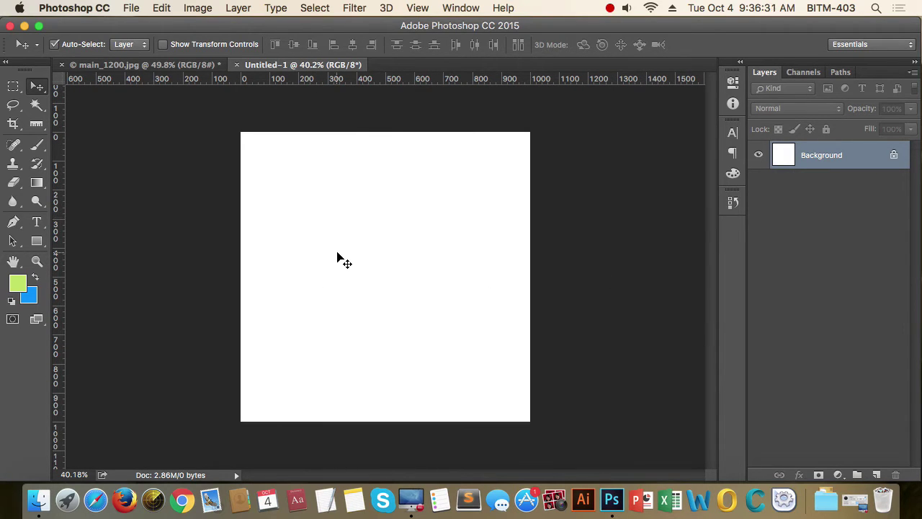
left_click(199, 9)
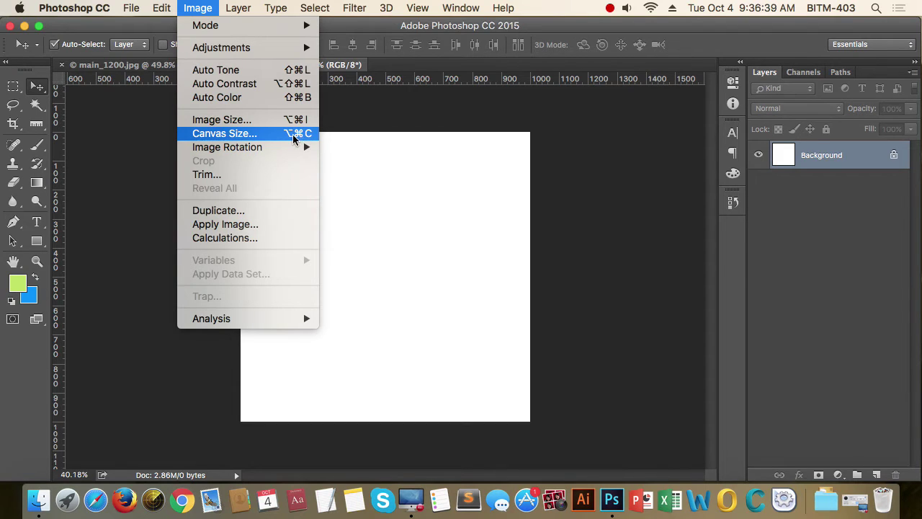
left_click(238, 136)
left_click_drag(686, 128, 684, 96)
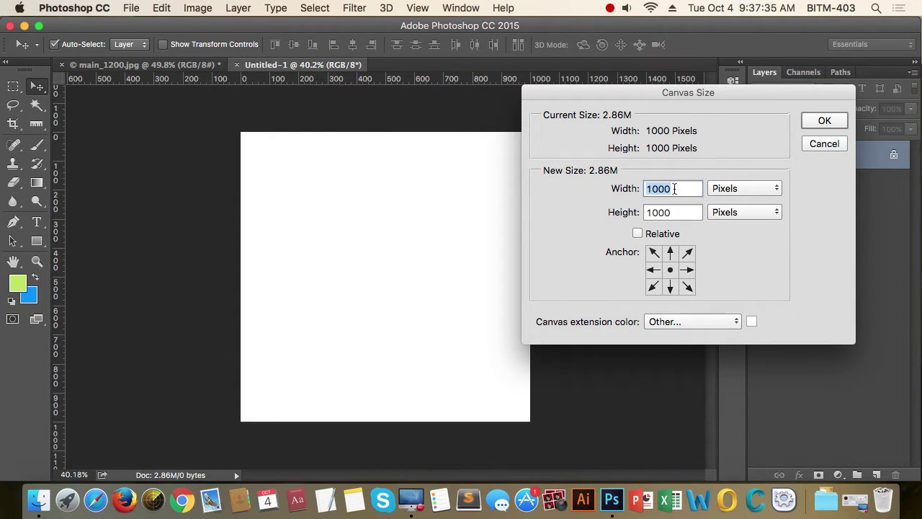
type("1500")
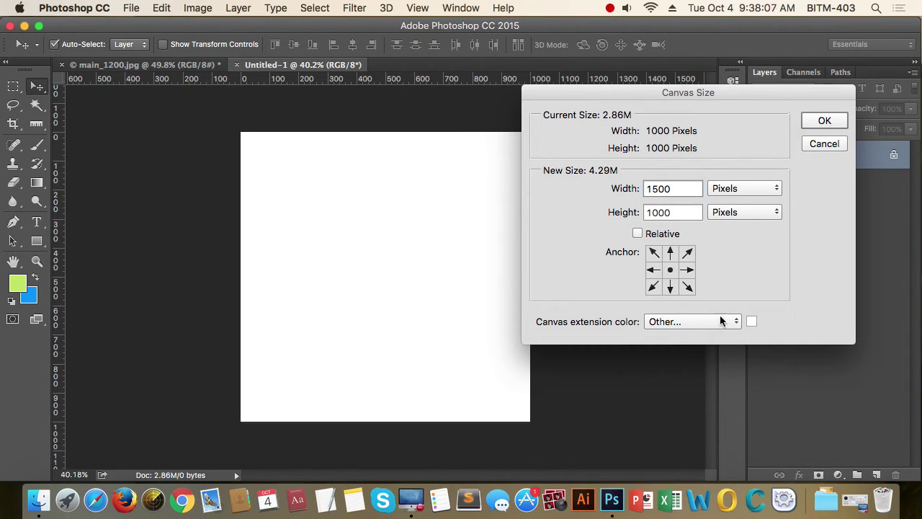
- Try several anchor positions for the canvas extension and settle on the middle-left anchor
left_click(654, 271)
left_click(687, 253)
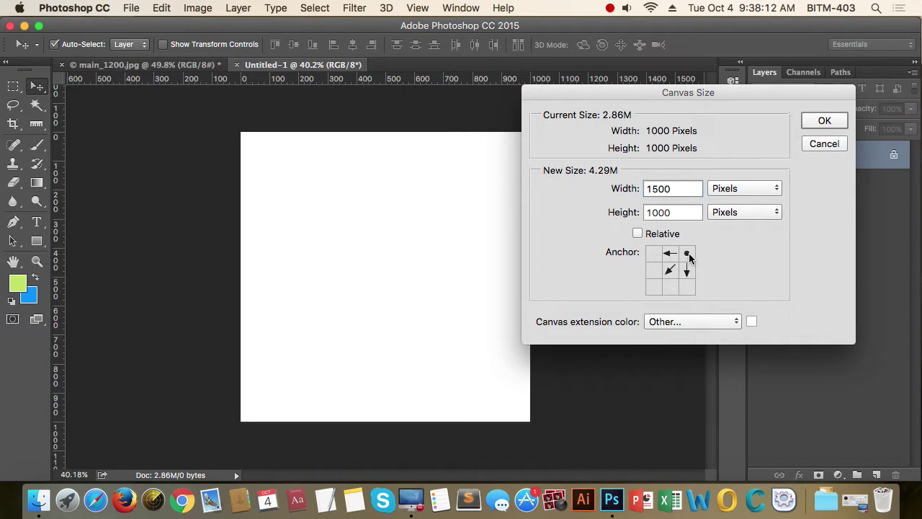
left_click(663, 288)
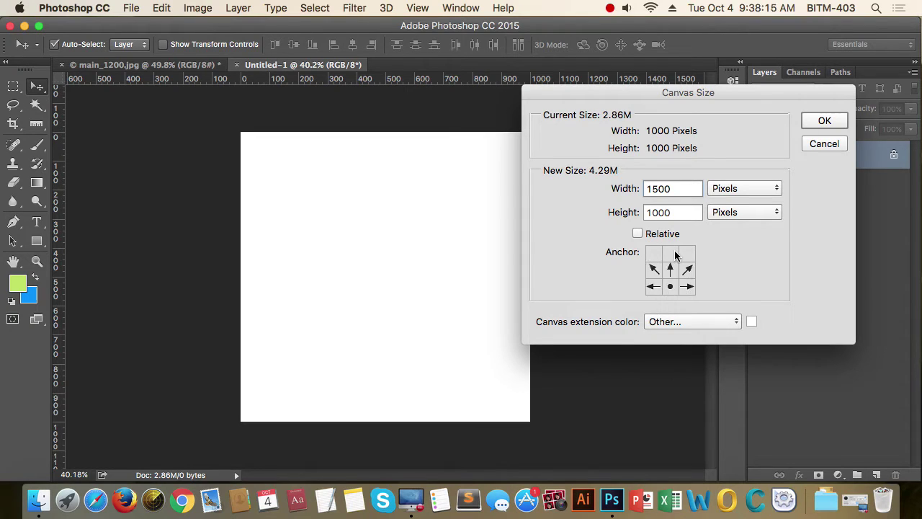
left_click(673, 254)
left_click(671, 272)
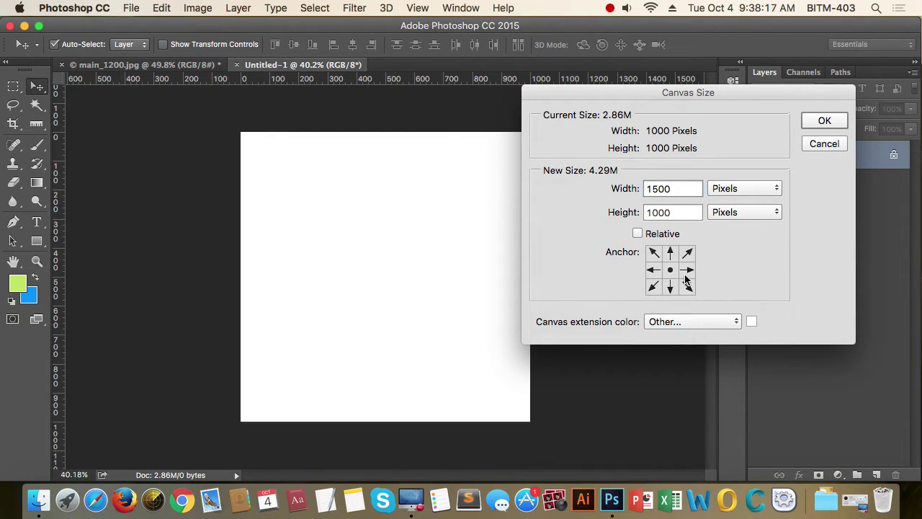
left_click(687, 271)
left_click(654, 270)
left_click(653, 253)
left_click(686, 253)
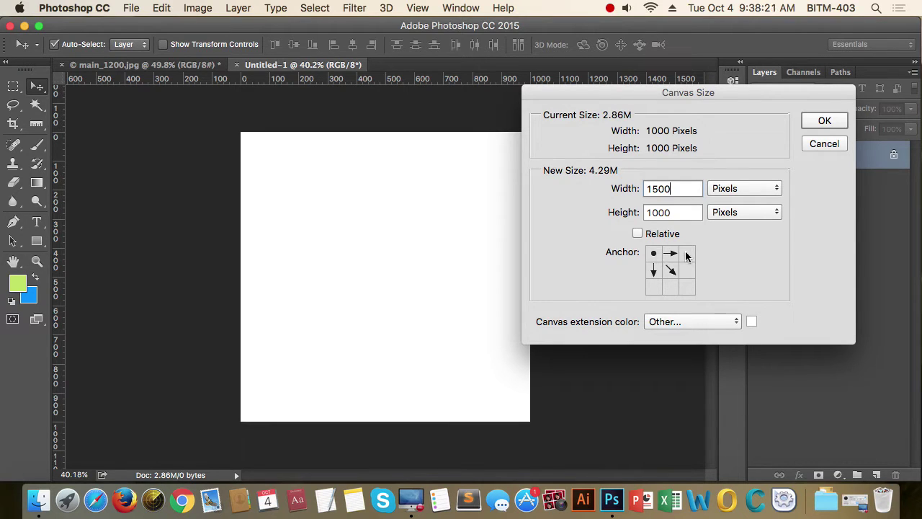
left_click(688, 286)
left_click(655, 288)
left_click(656, 270)
- Set the canvas extension color to bright red and apply the canvas resize
left_click(751, 322)
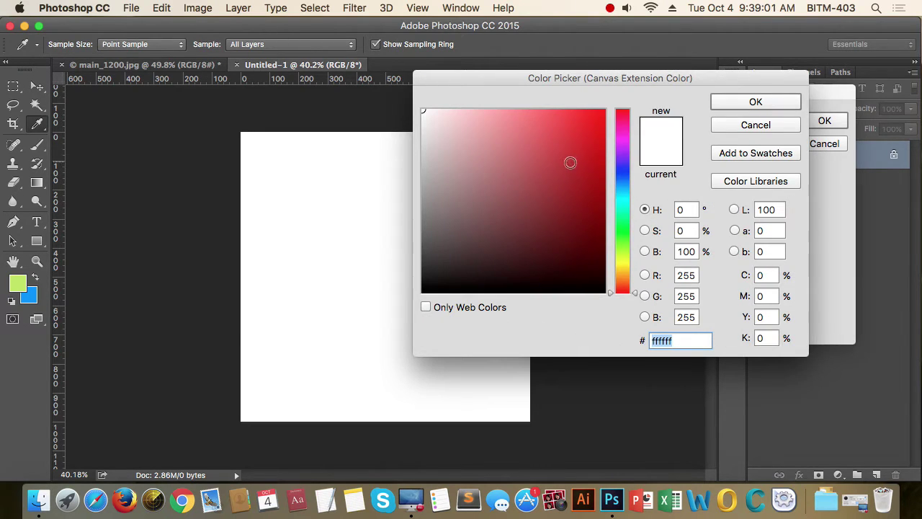
left_click_drag(570, 161, 604, 114)
left_click(753, 103)
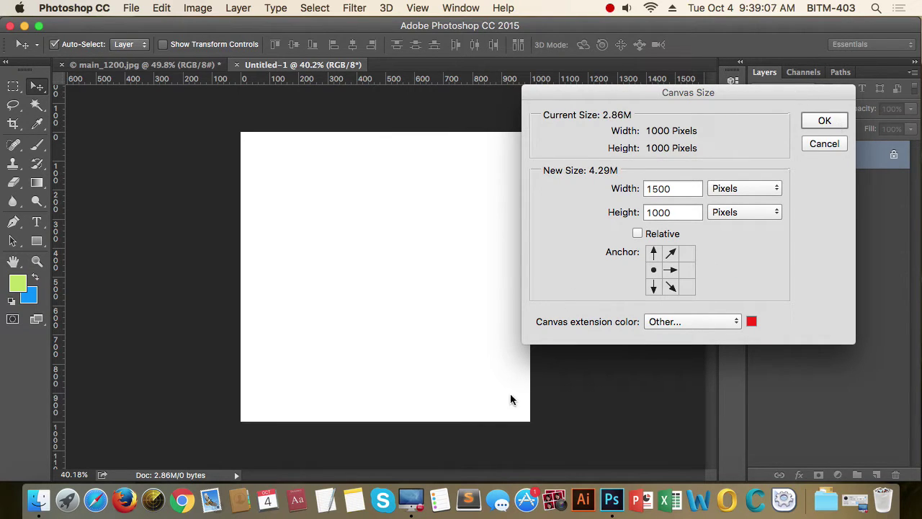
left_click(825, 121)
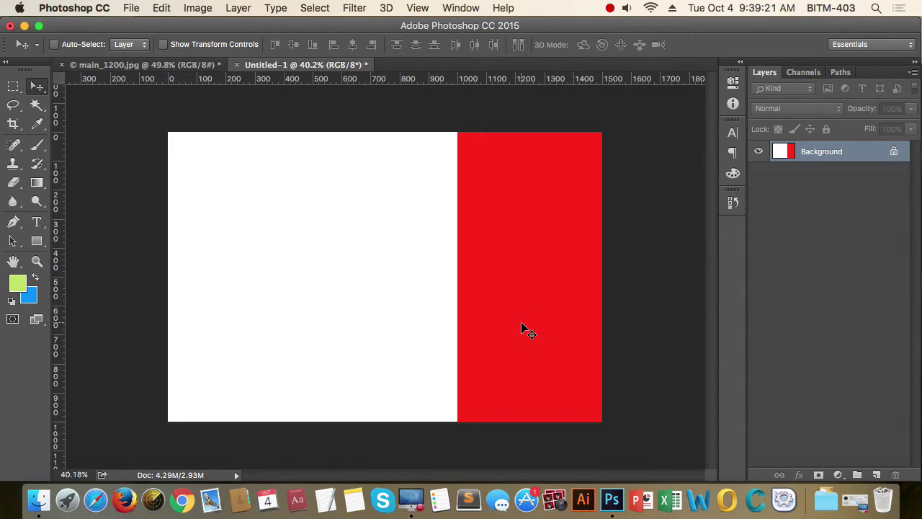
- Undo the canvas widening and extend the canvas height to 2000 pixels from the center anchor
key("super+z")
key("super")
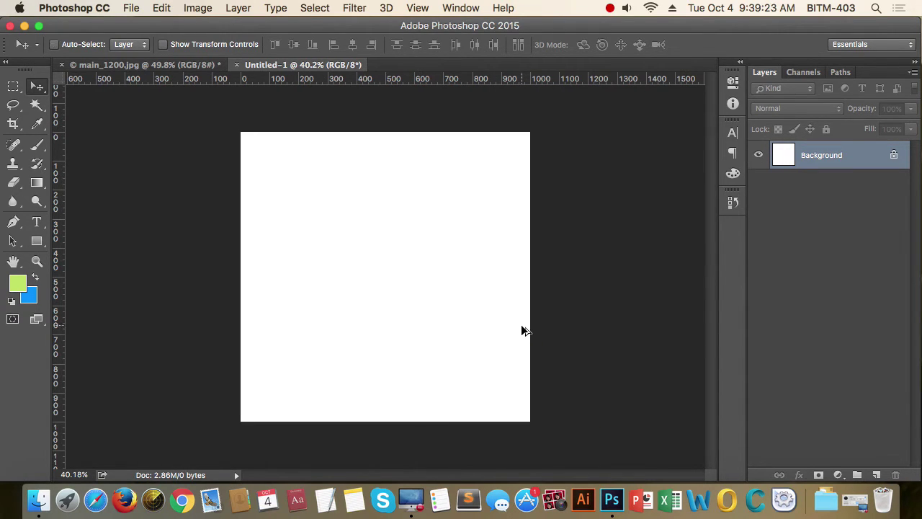
key("alt+super+c")
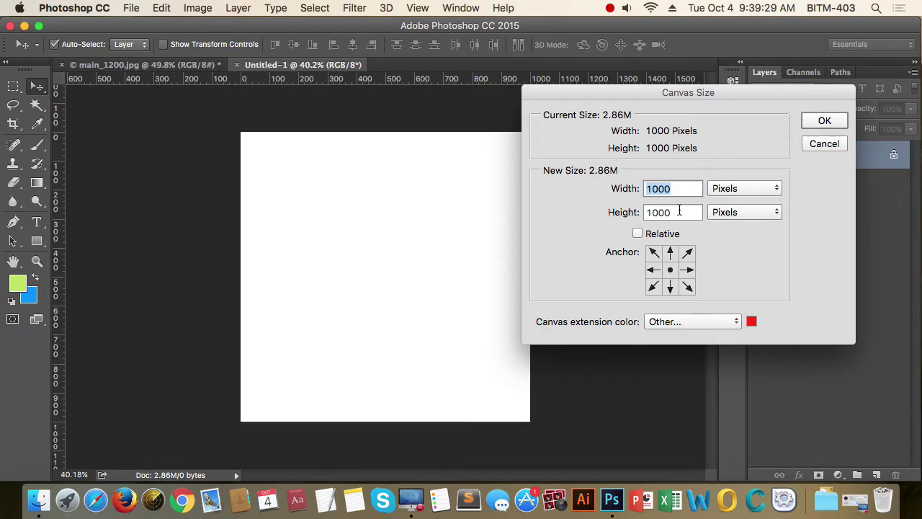
key("Tab")
type("2000")
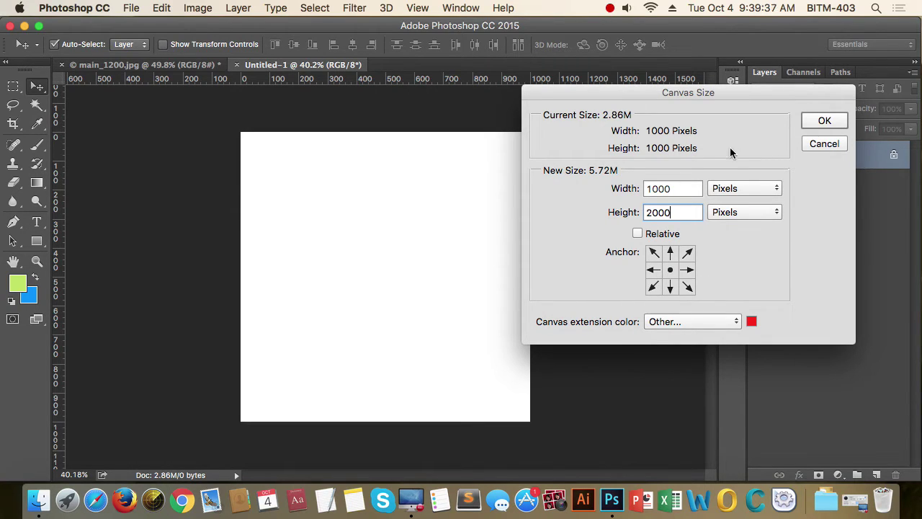
left_click(817, 123)
scroll(547, 290, "down", 5)
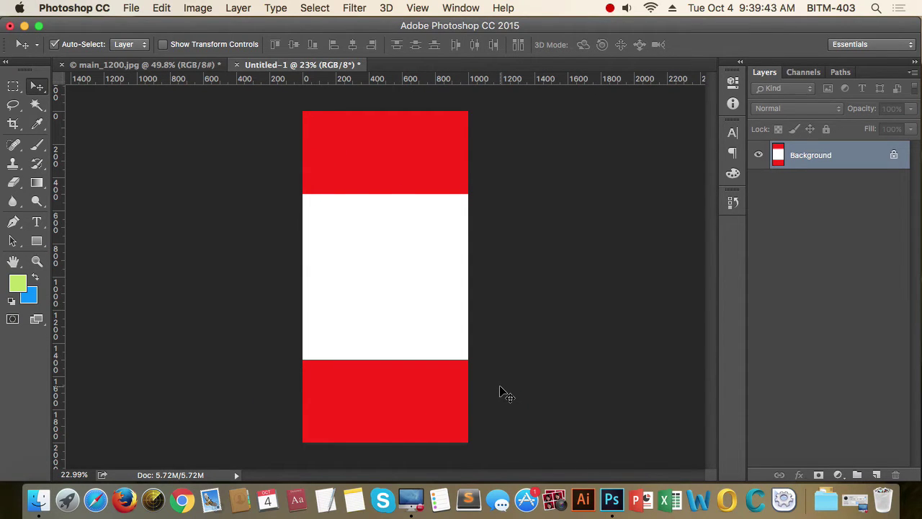
- Undo the centered extension and extend the canvas height to 2000 pixels with the bottom-center anchor
key("super+z")
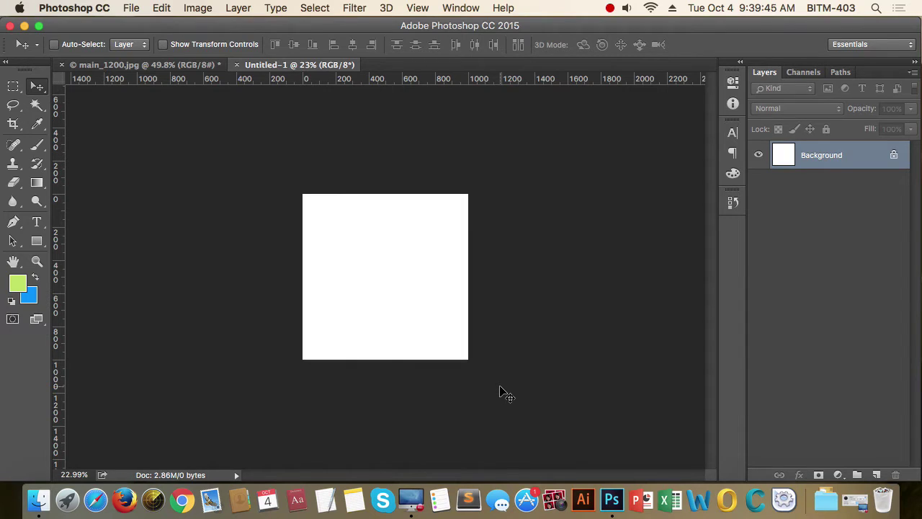
key("super+alt+c")
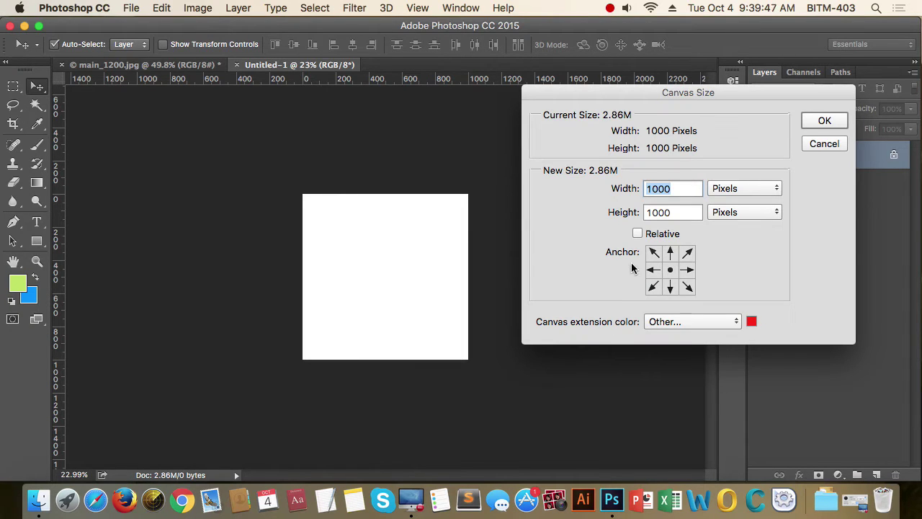
key("Tab")
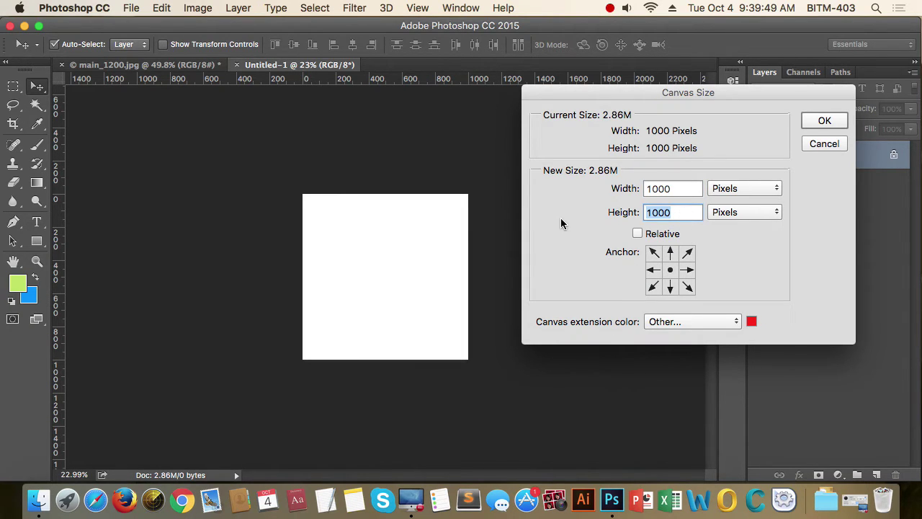
type("2000")
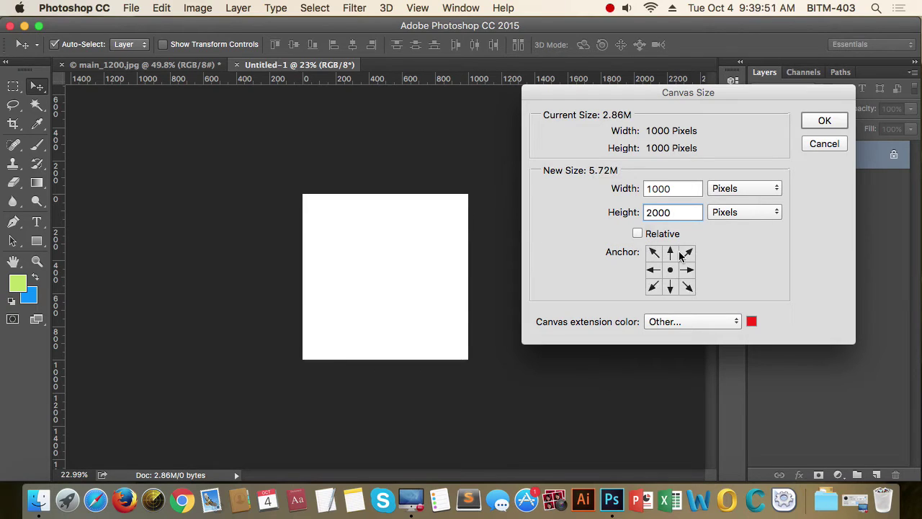
left_click(670, 253)
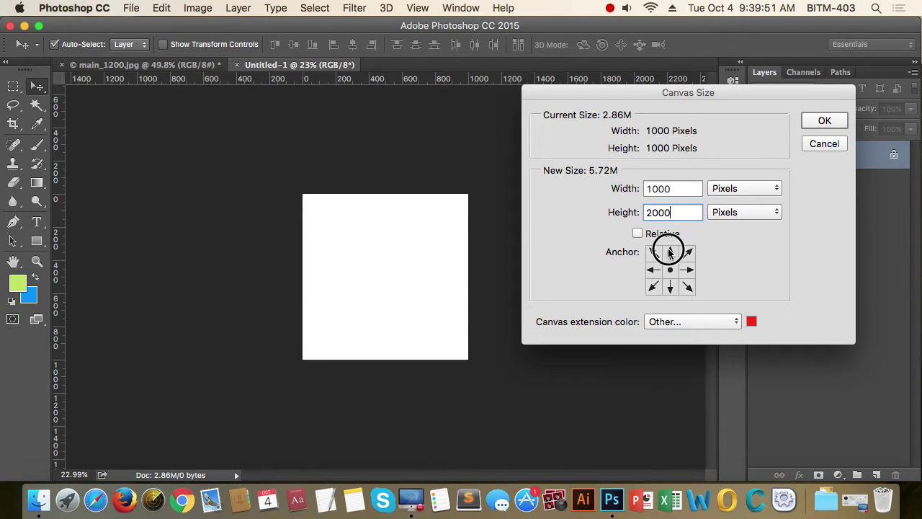
left_click(675, 287)
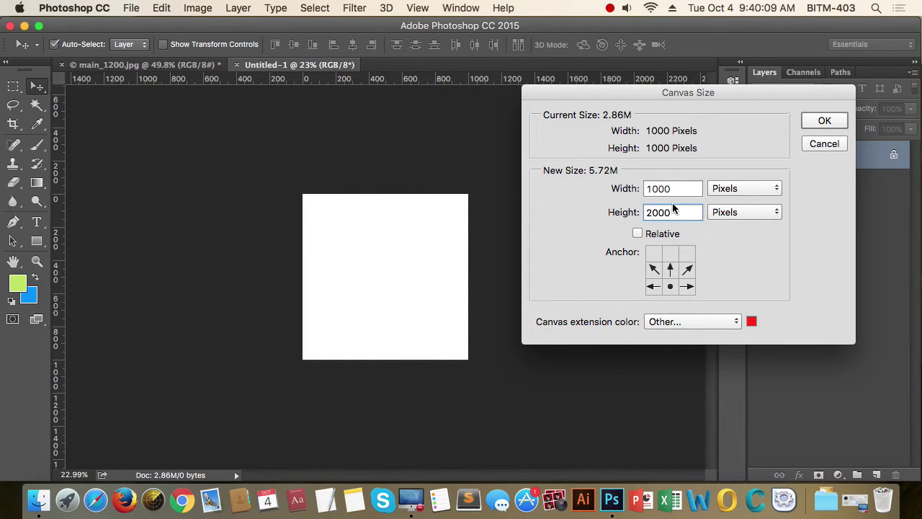
left_click(825, 121)
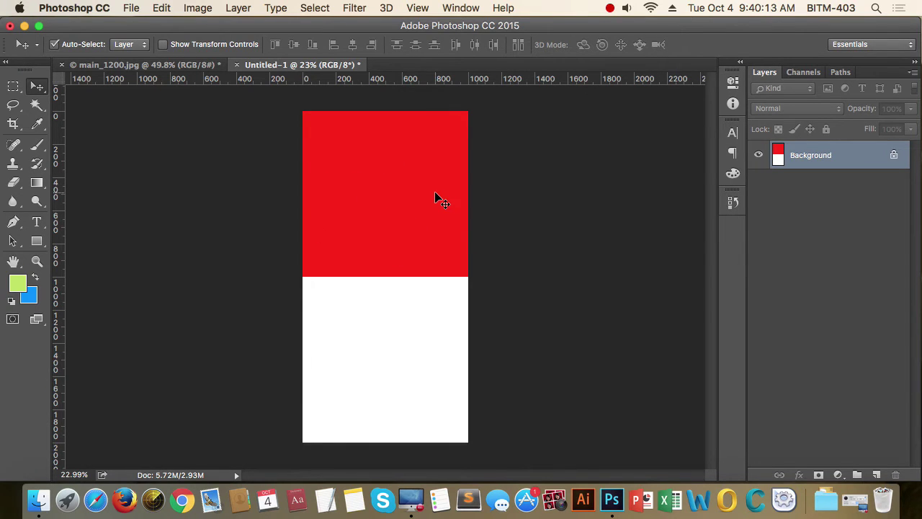
scroll(531, 212, "down", 3)
scroll(531, 212, "down", 1)
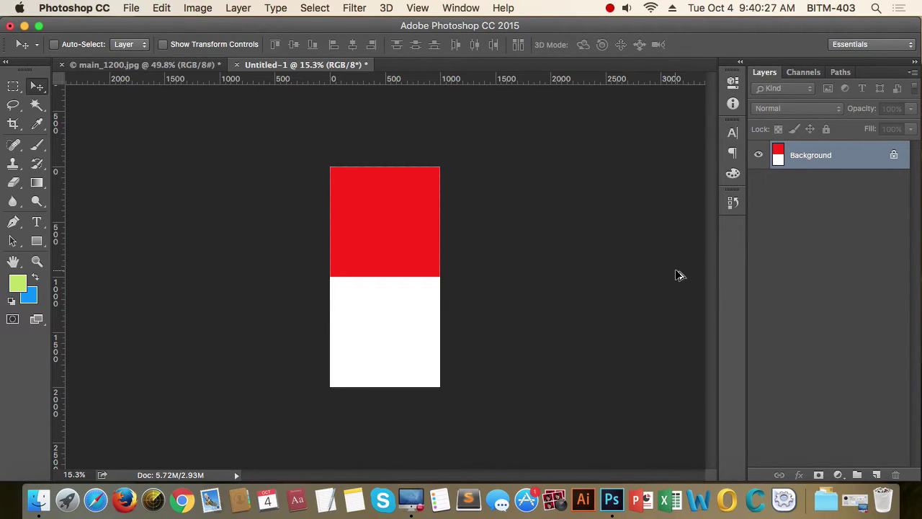
- Undo the canvas height extension and reduce the canvas width to 800 pixels with the middle-left anchor
key("super+z")
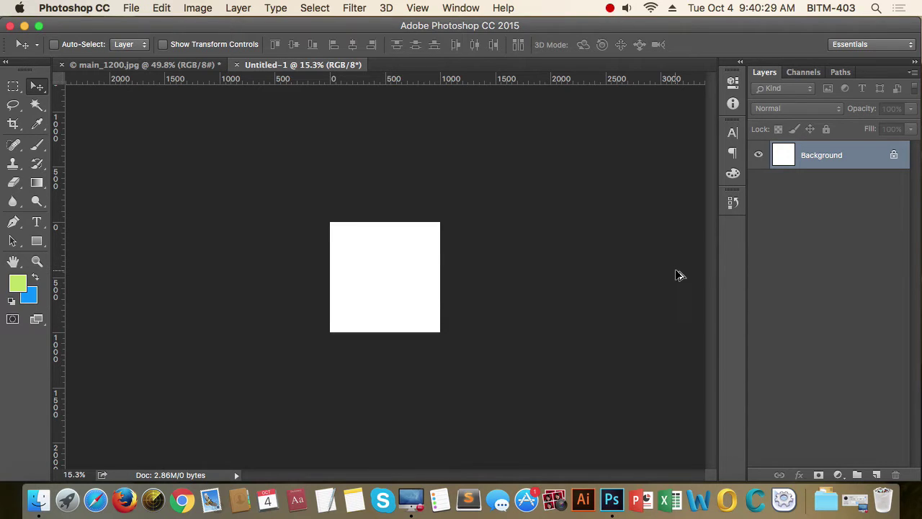
key("alt+super+c")
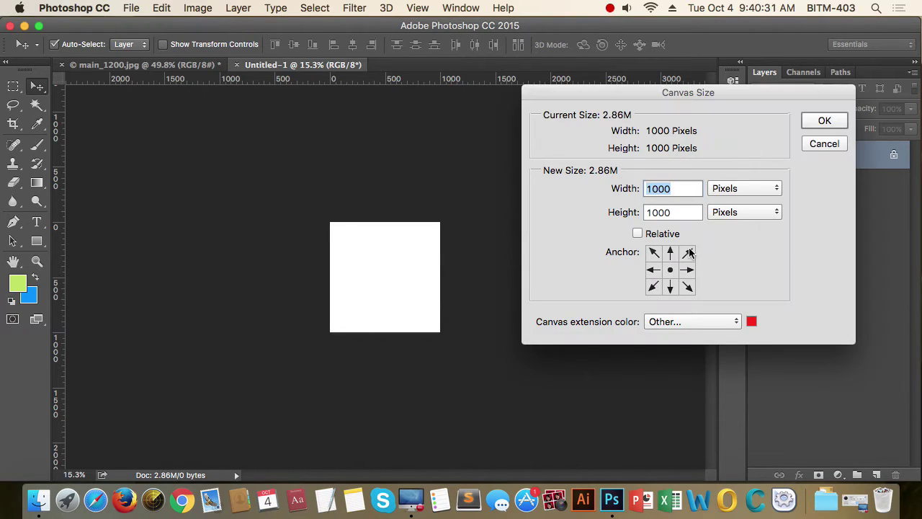
double_click(644, 188)
type("800")
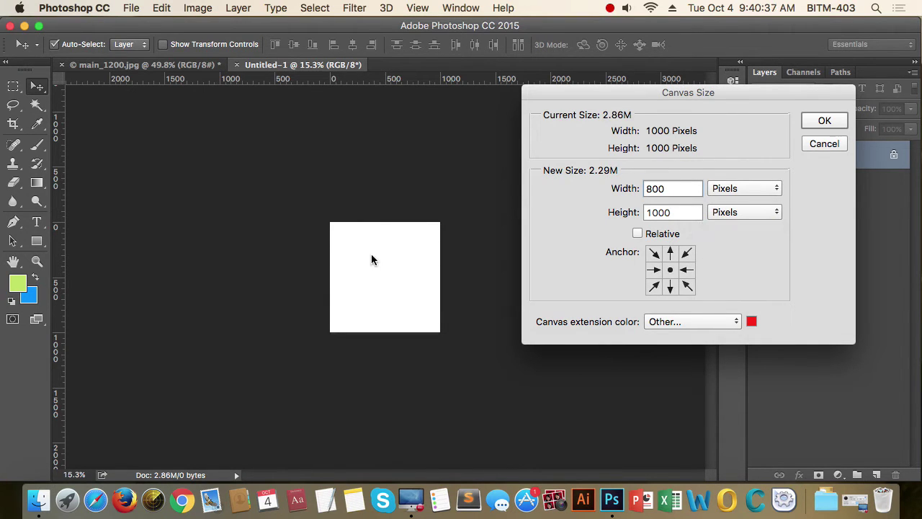
scroll(405, 262, "up", 1)
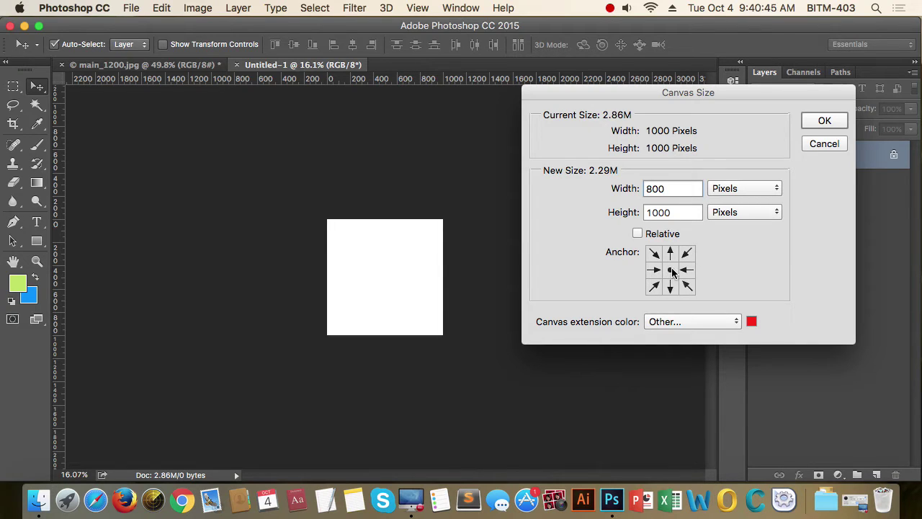
scroll(379, 270, "up", 3)
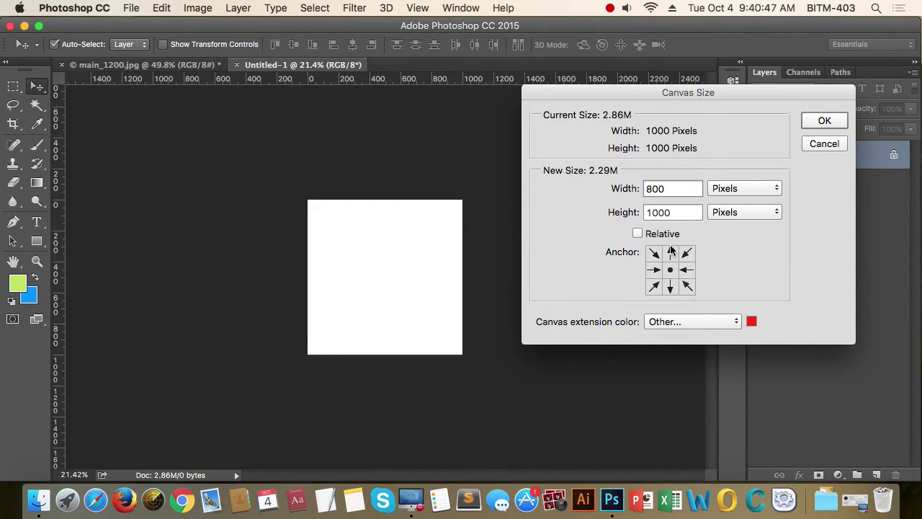
left_click(687, 269)
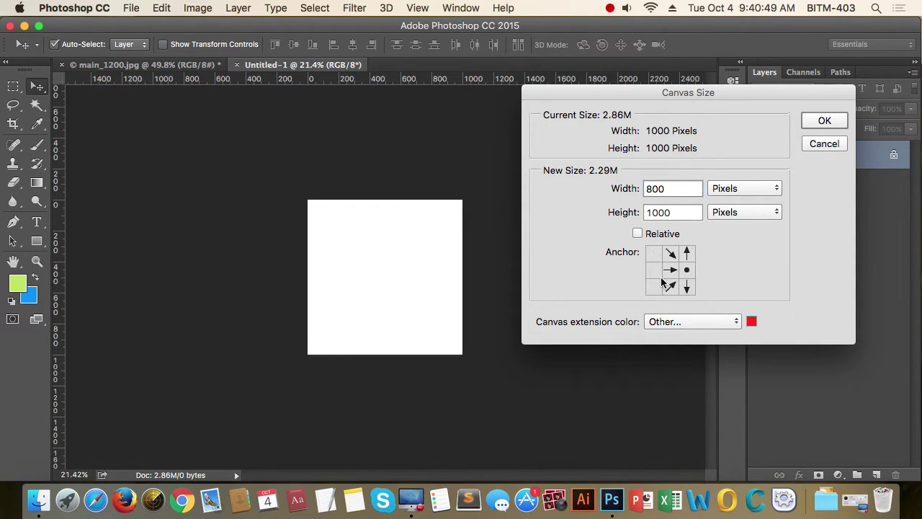
left_click(653, 270)
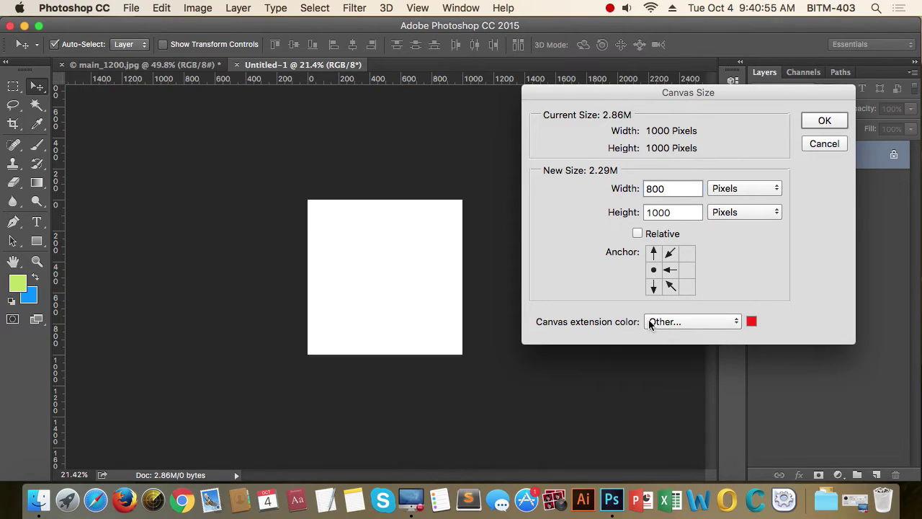
left_click_drag(806, 89, 795, 87)
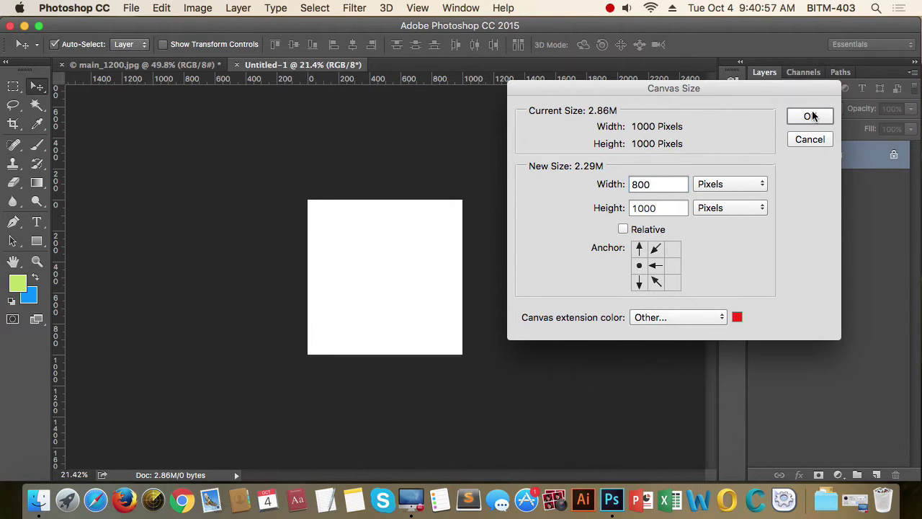
left_click(814, 119)
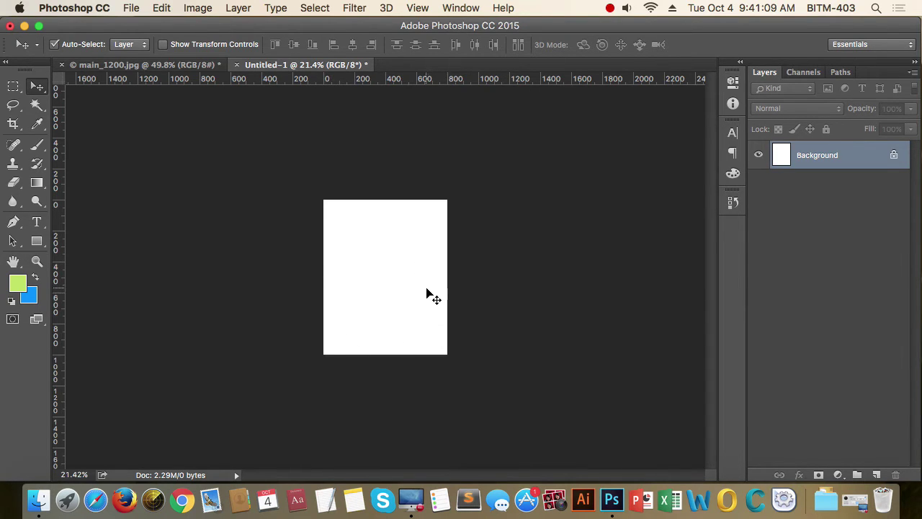
- Reduce the canvas height to 500 pixels with the top-center anchor
key("super")
key("super+alt+c")
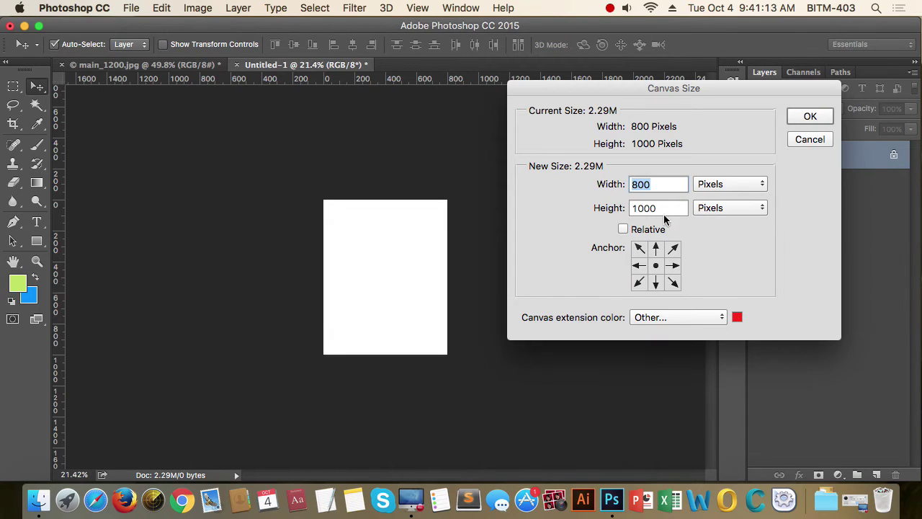
key("Tab")
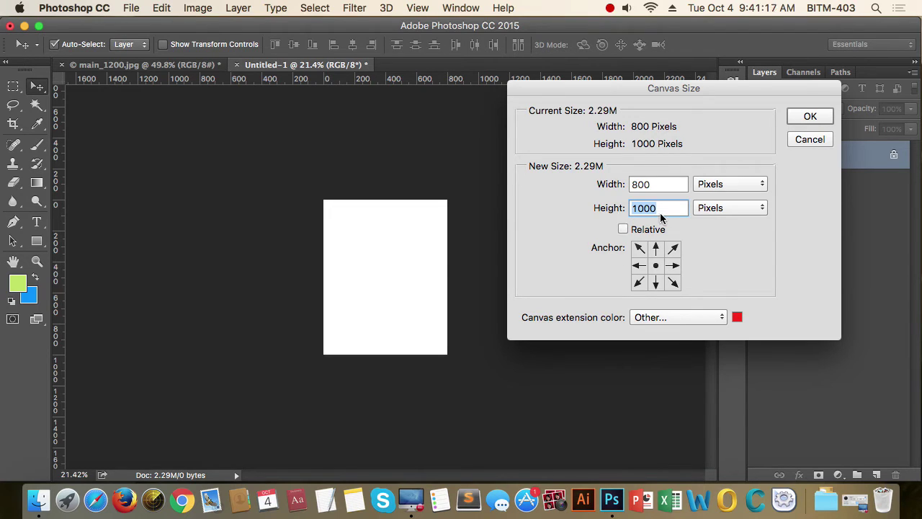
type("500")
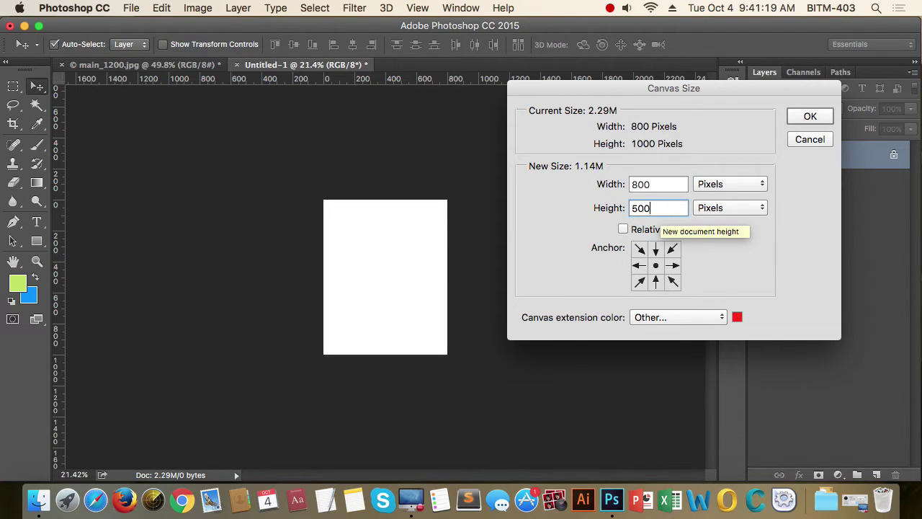
left_click(656, 247)
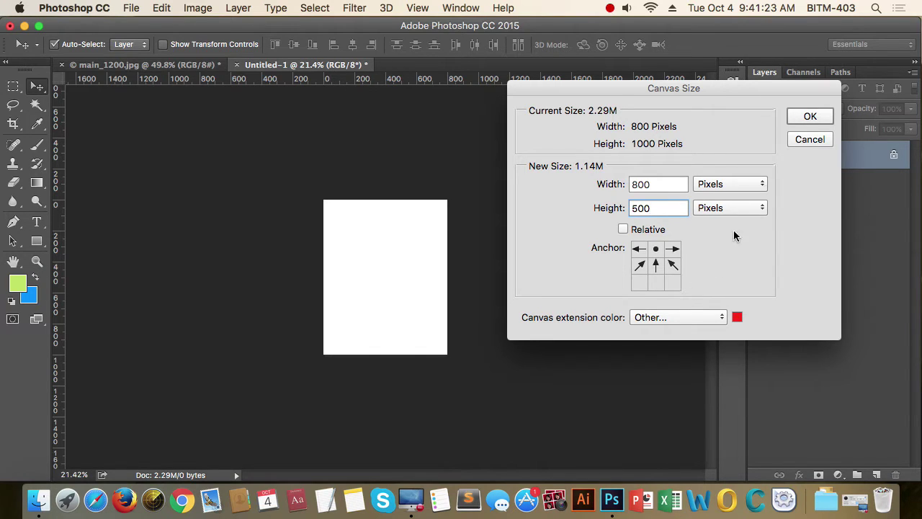
left_click(808, 116)
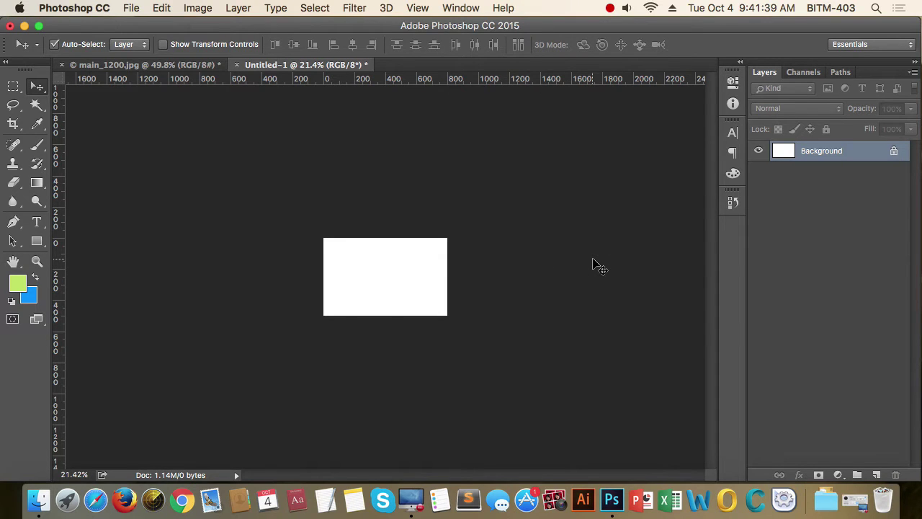
- Switch to main_1200.jpg, open its image size settings and review the resampling methods, keeping Automatic
key("super")
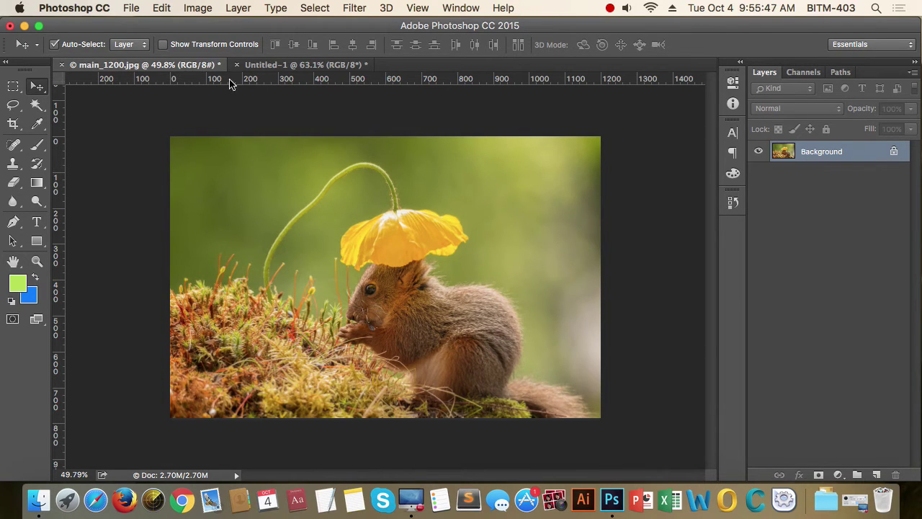
left_click(195, 8)
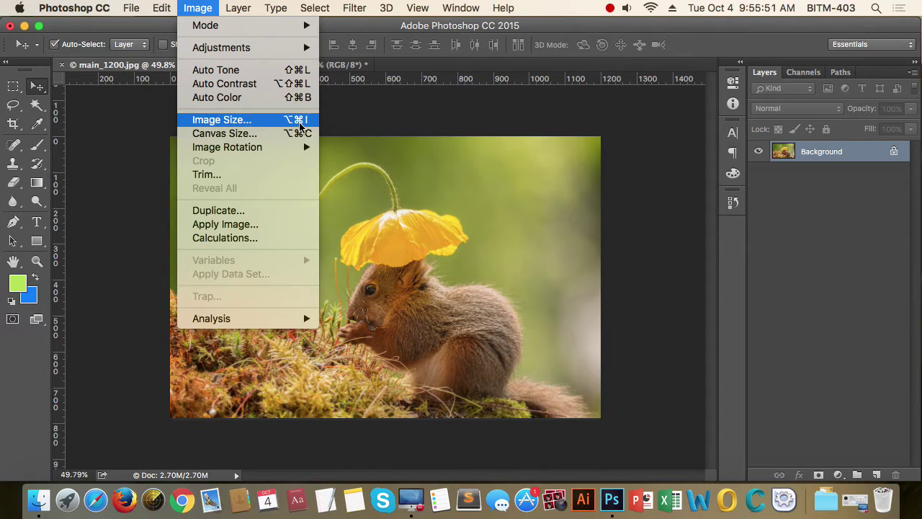
left_click(245, 120)
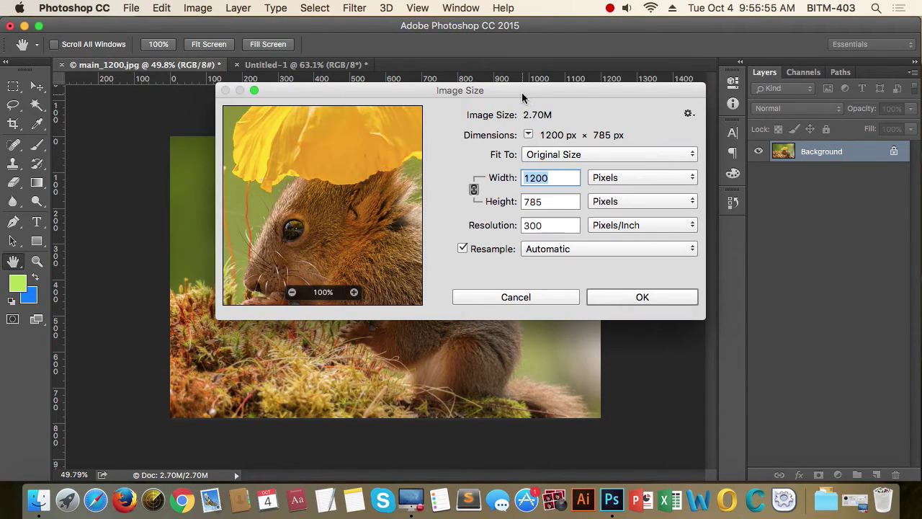
left_click_drag(522, 94, 701, 66)
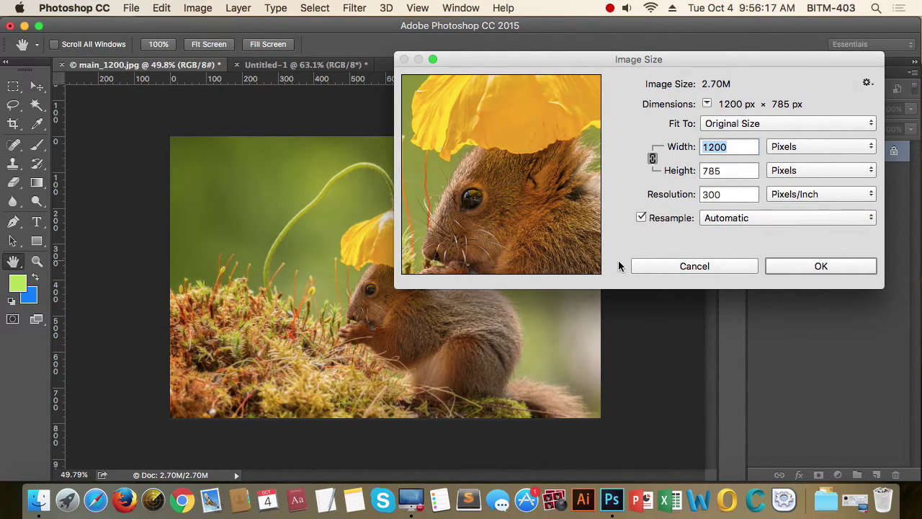
left_click(871, 222)
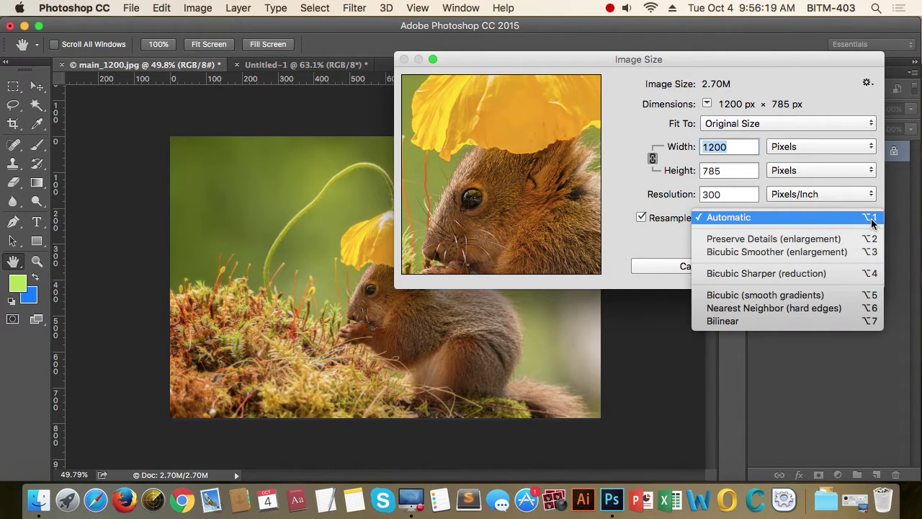
left_click(871, 219)
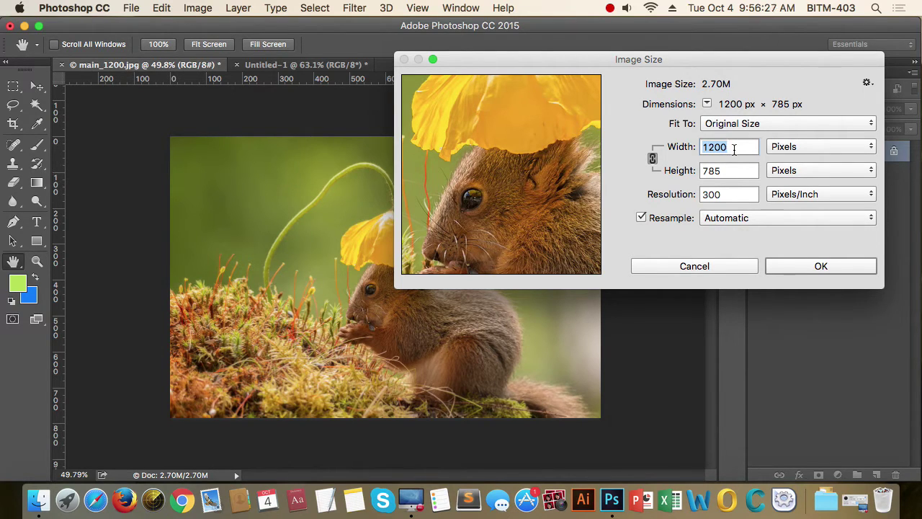
- Resize the squirrel photo to a width of 800 pixels with linked proportions and Automatic resampling
left_click_drag(750, 61, 711, 51)
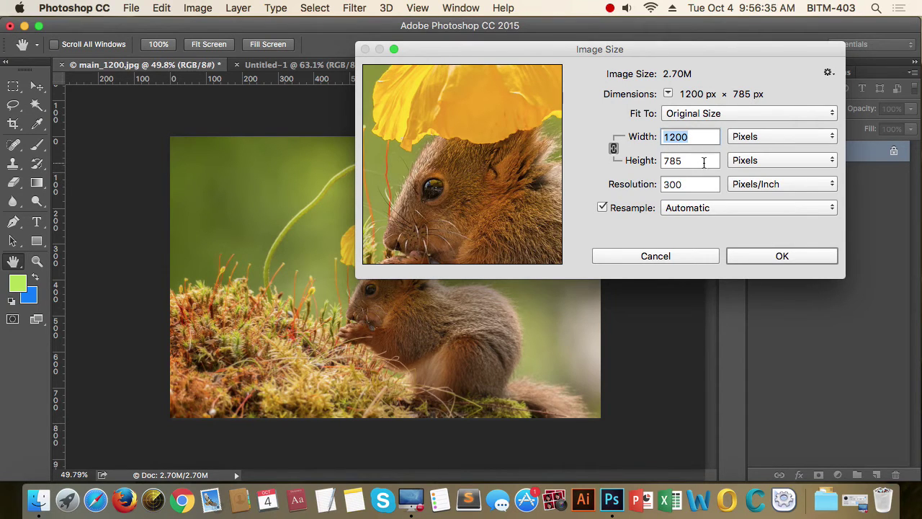
left_click_drag(749, 55, 782, 44)
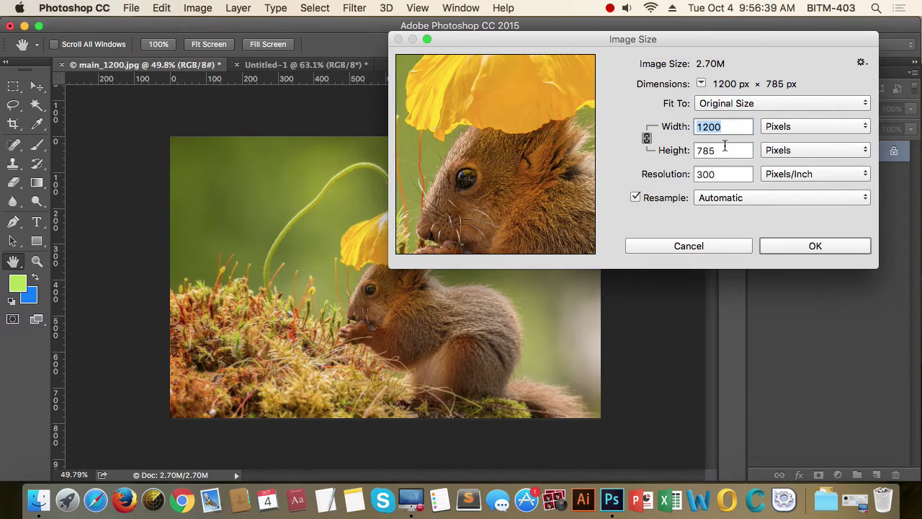
left_click_drag(734, 127, 692, 127)
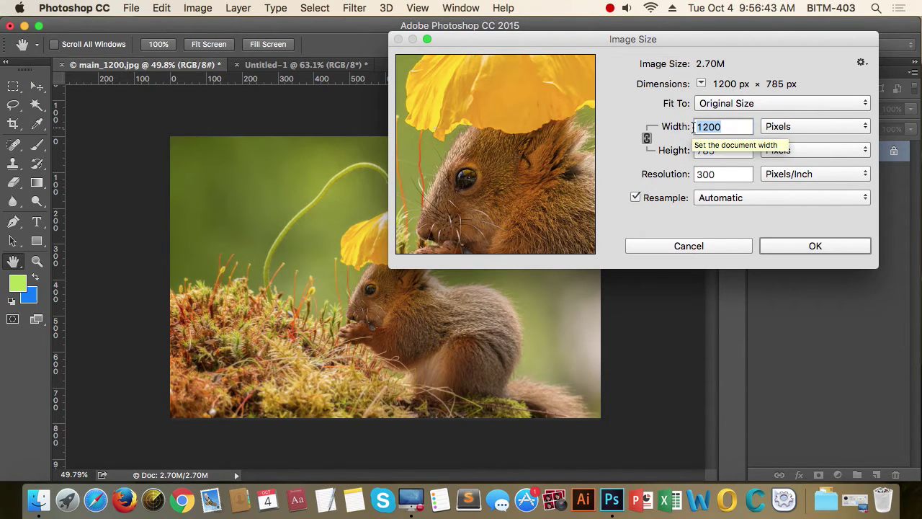
type("800")
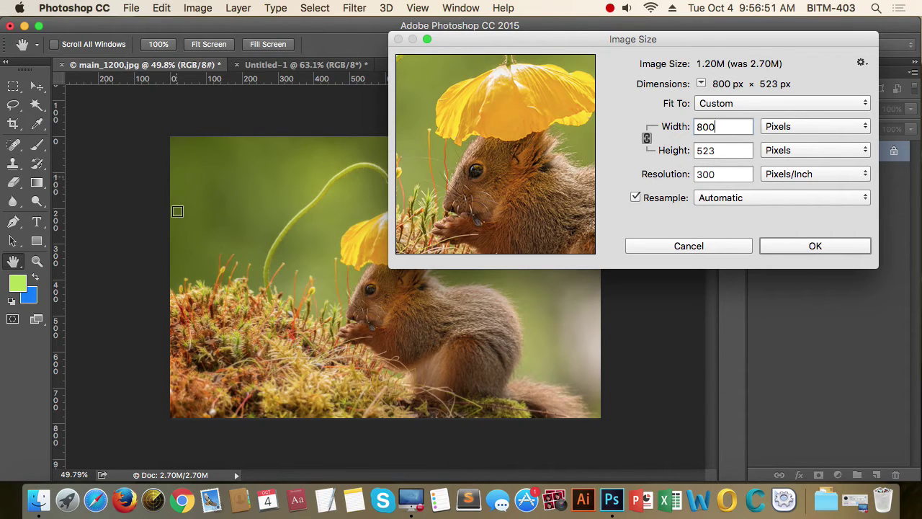
left_click(785, 249)
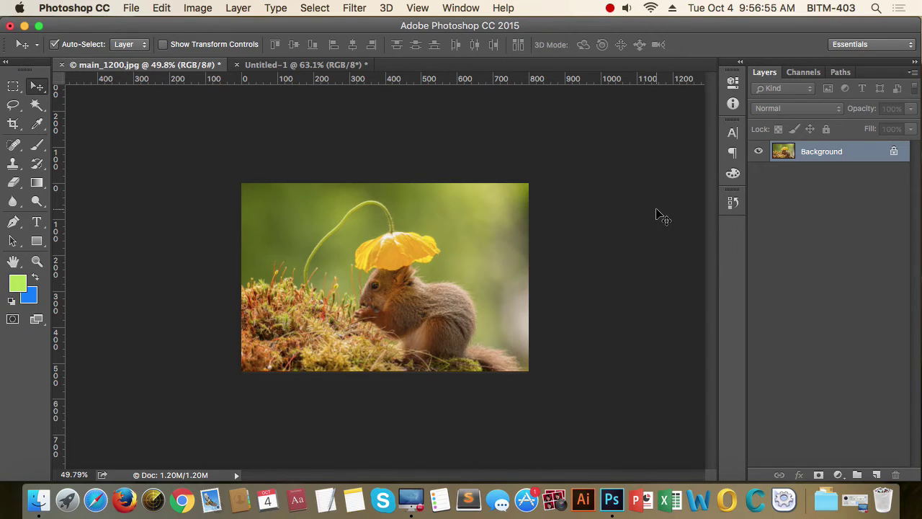
- Reopen the image size settings for the resized squirrel photo
key("super")
key("super+alt+i")
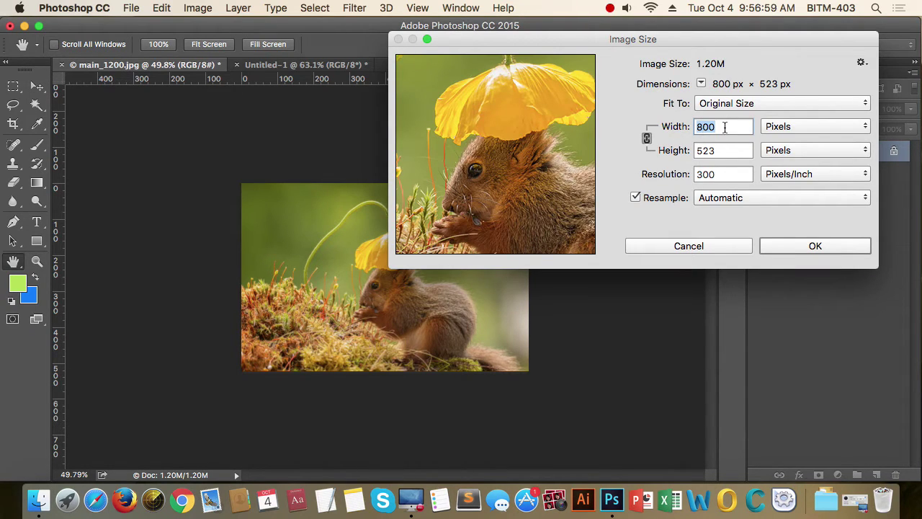
left_click(628, 122)
left_click_drag(596, 44, 576, 58)
left_click(684, 57)
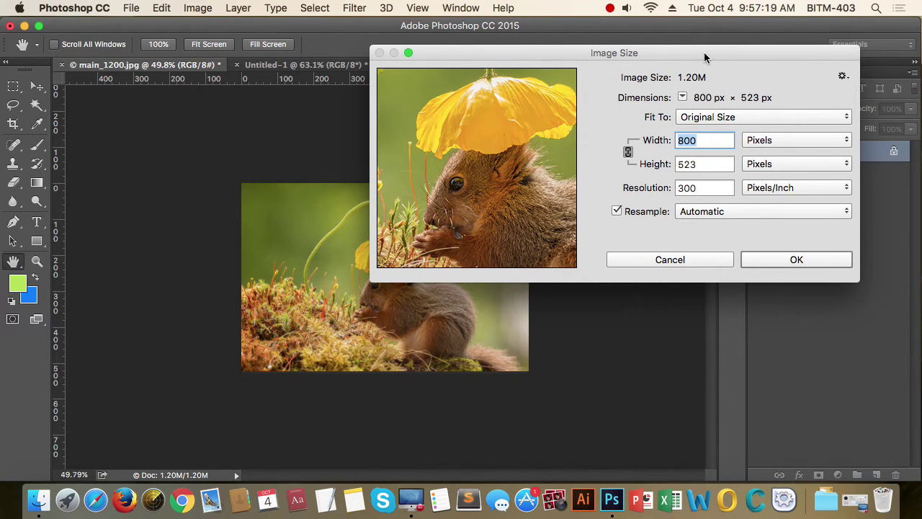
left_click_drag(703, 52, 705, 46)
mouse_move(763, 53)
left_mouse_down()
mouse_move(746, 36)
mouse_move(748, 46)
left_mouse_up()
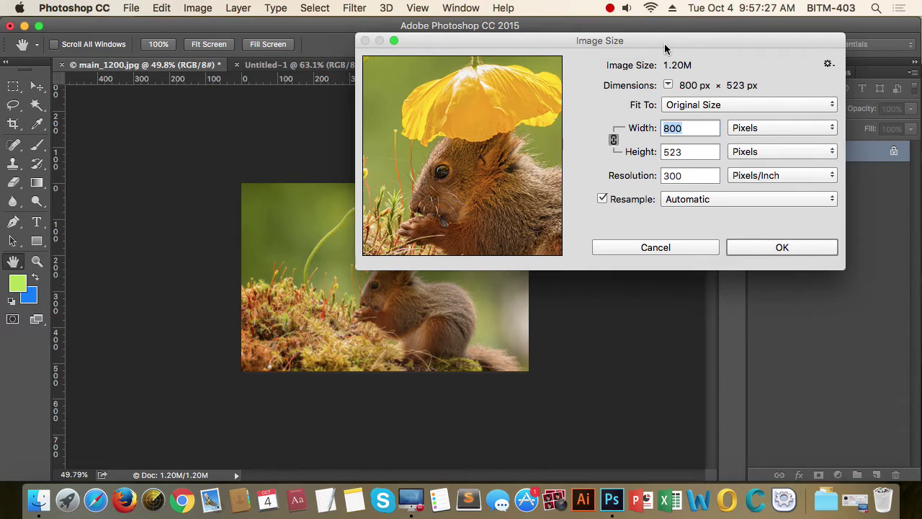
left_click_drag(666, 48, 675, 40)
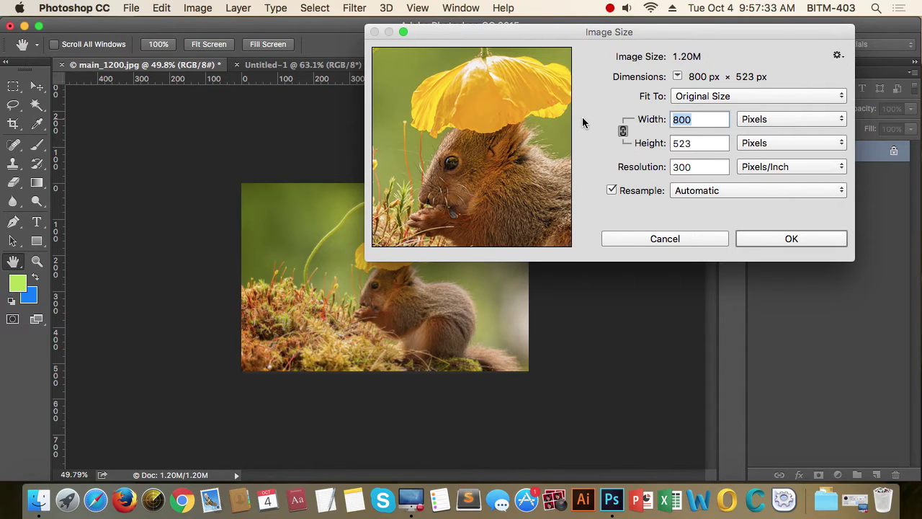
left_click_drag(626, 42, 507, 42)
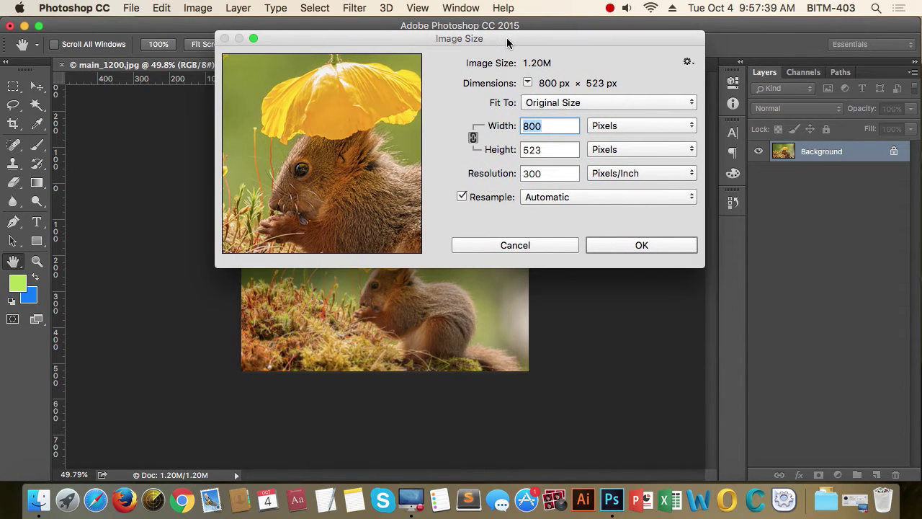
left_click_drag(418, 42, 585, 45)
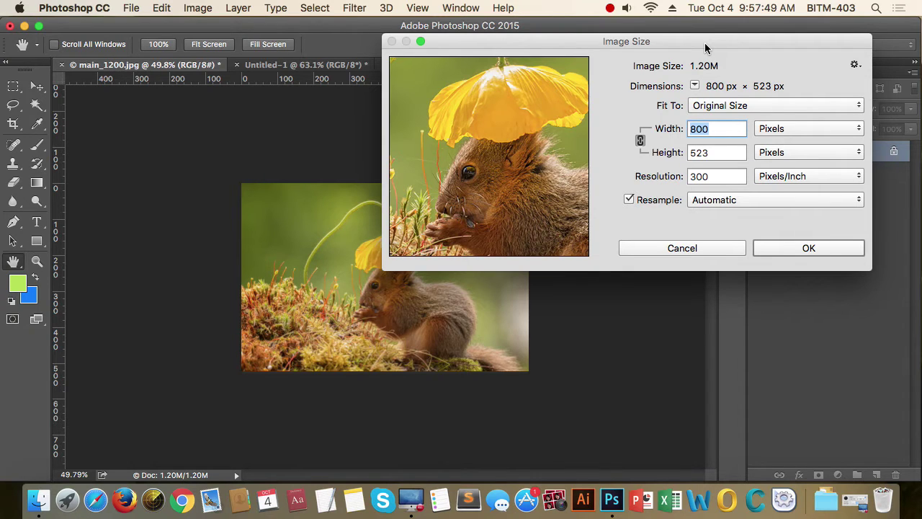
left_click_drag(704, 48, 735, 37)
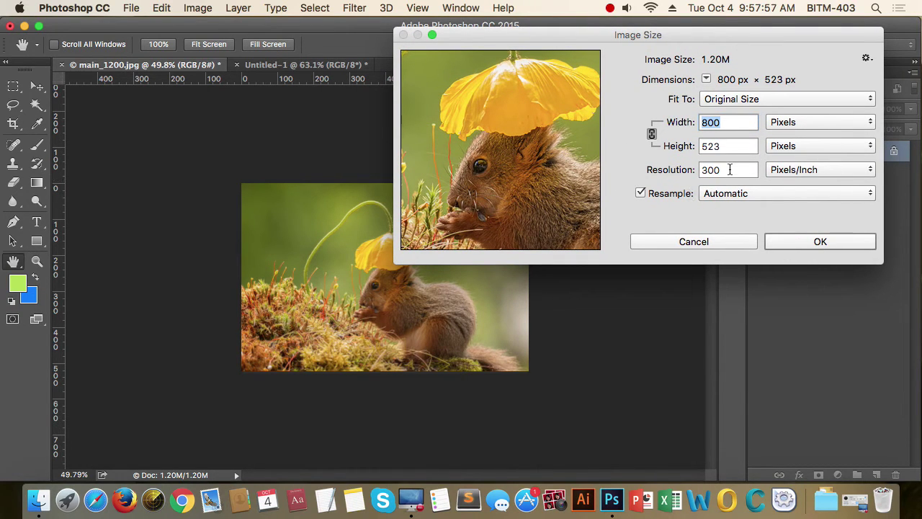
left_click_drag(714, 39, 713, 30)
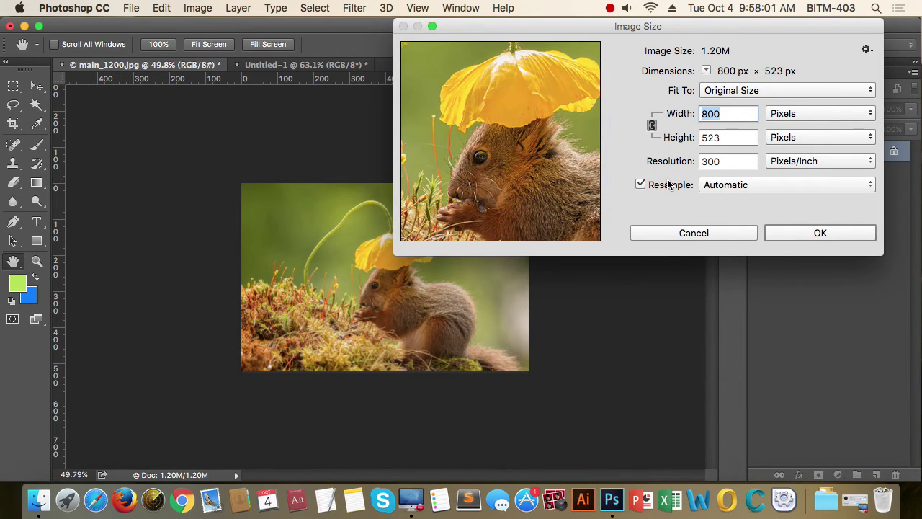
left_click_drag(594, 27, 571, 26)
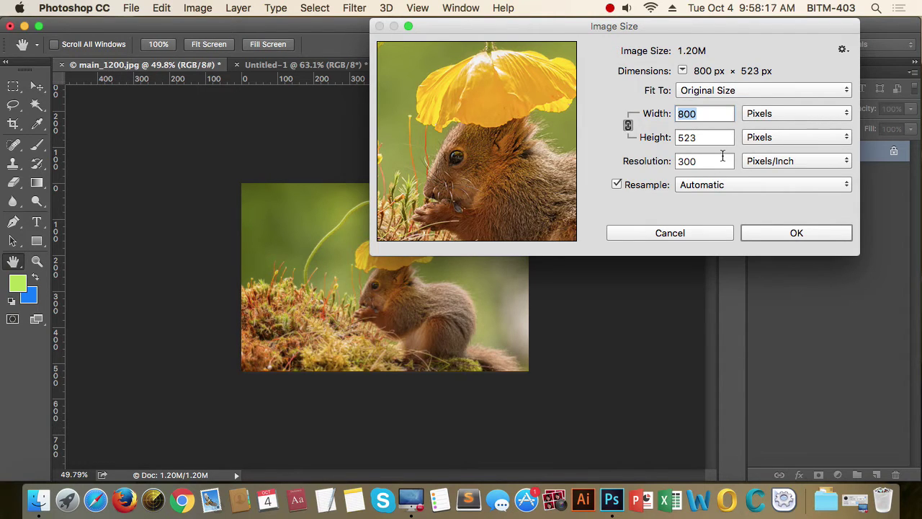
- Turn off resampling for the squirrel photo and set its resolution to 72 pixels per inch
left_click(617, 185)
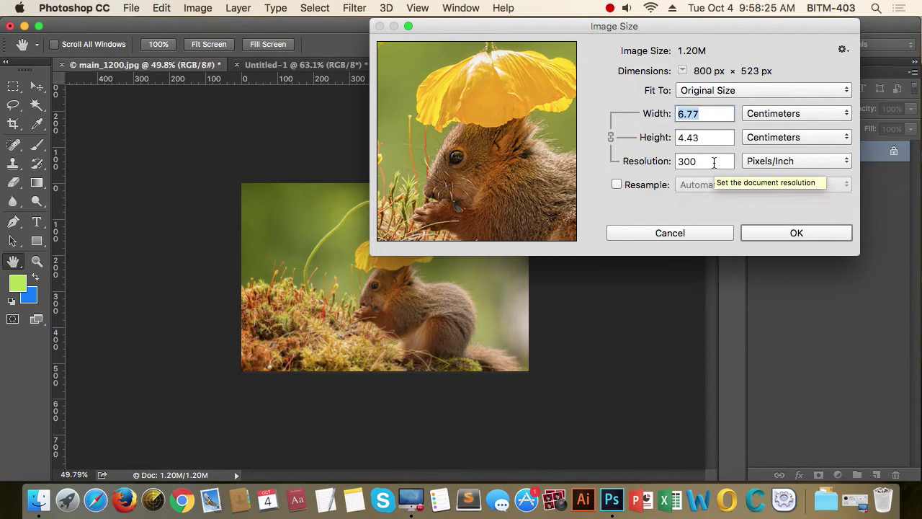
left_click(670, 161)
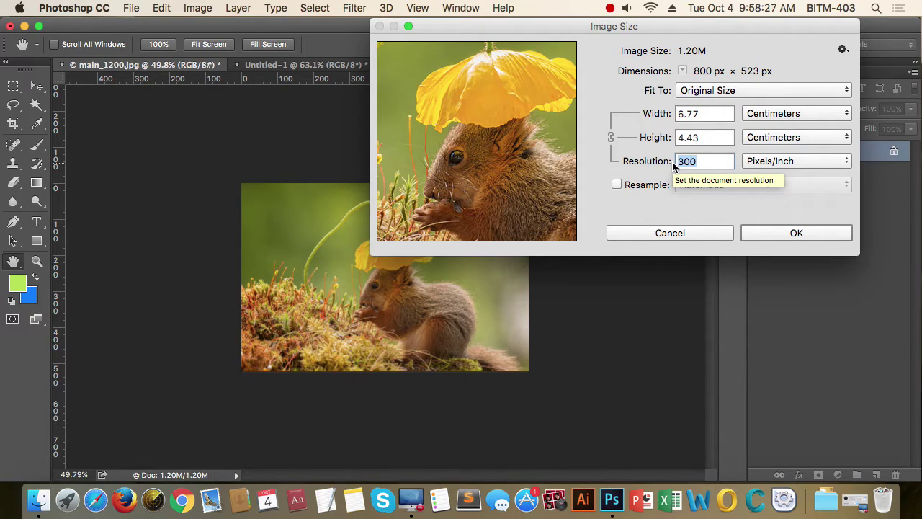
type("72")
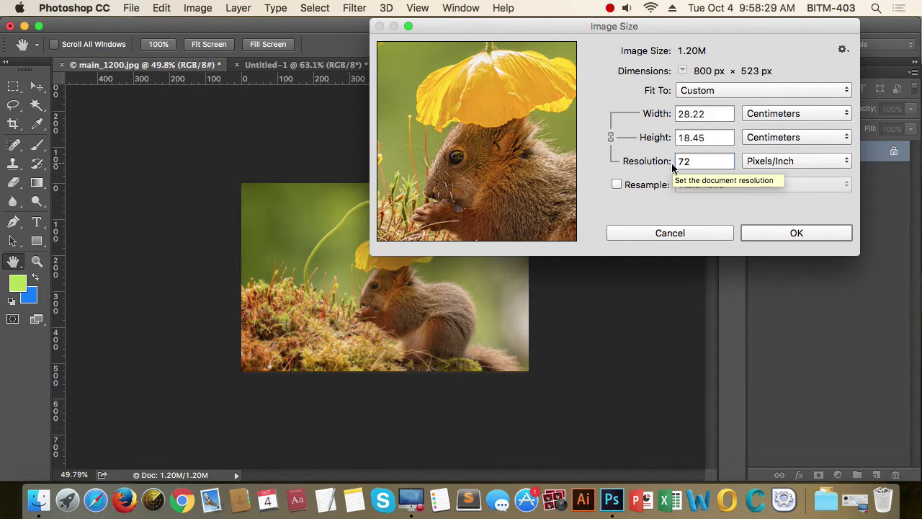
- Re-enable Automatic resampling, switch the dimension units to Pixels and apply the image size settings
left_click(617, 184)
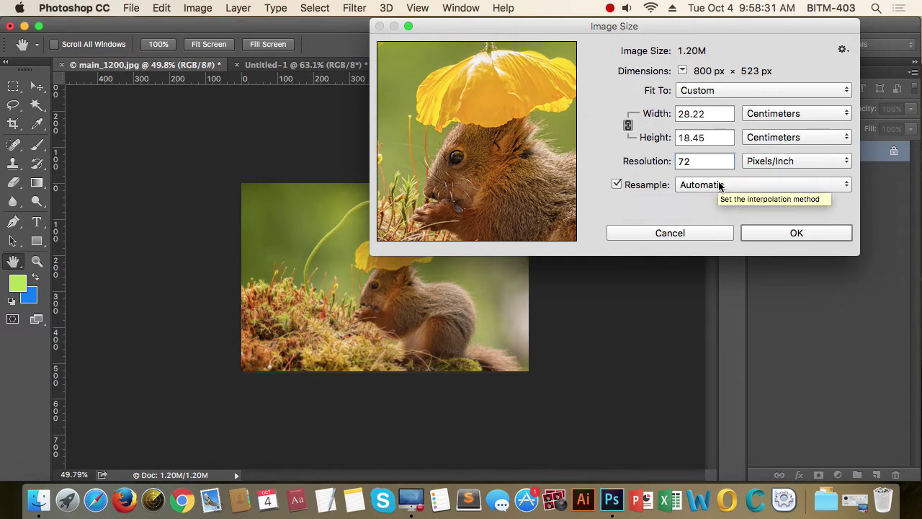
left_click(837, 114)
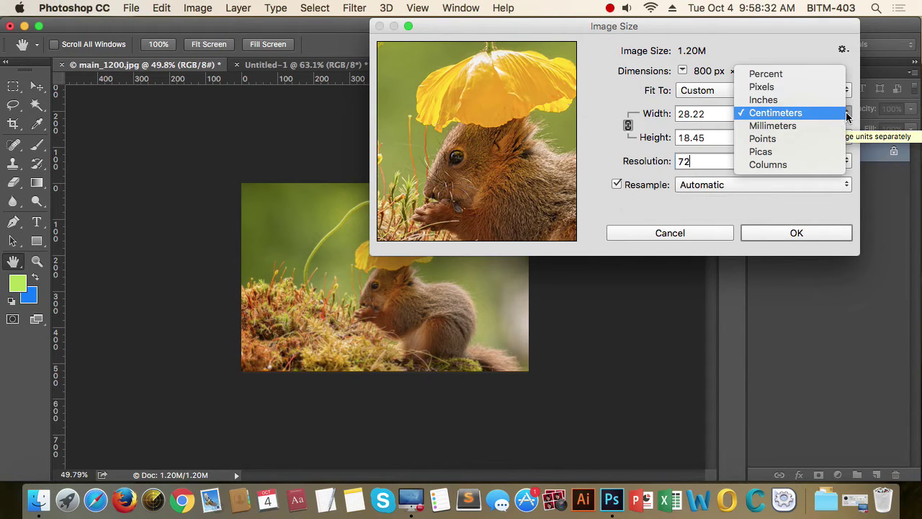
left_click(796, 92)
double_click(698, 113)
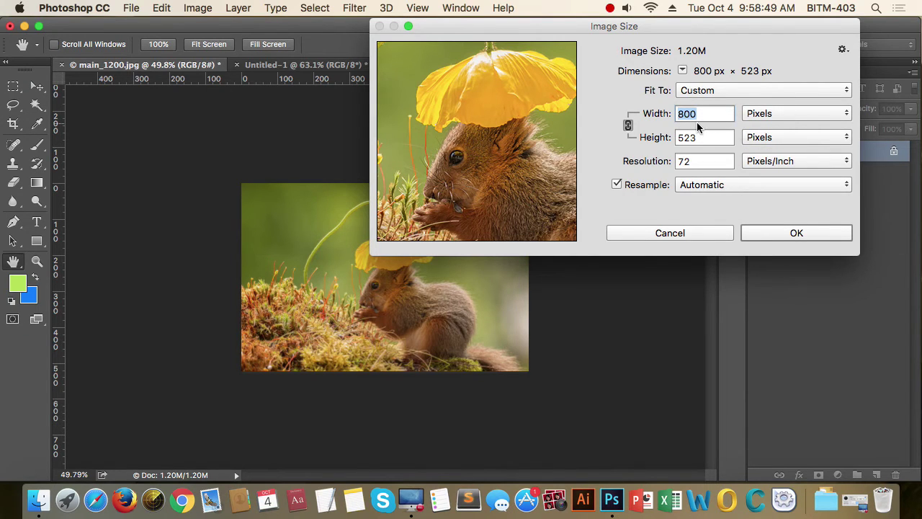
left_click(749, 53)
left_click(798, 233)
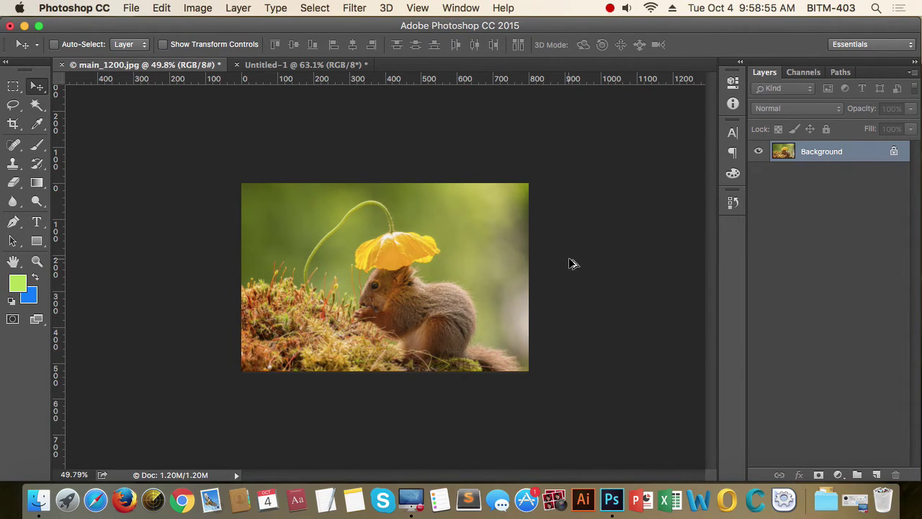
- Reopen the image size settings to check the photo's dimensions and resolution, and close them without changes
key("super+u")
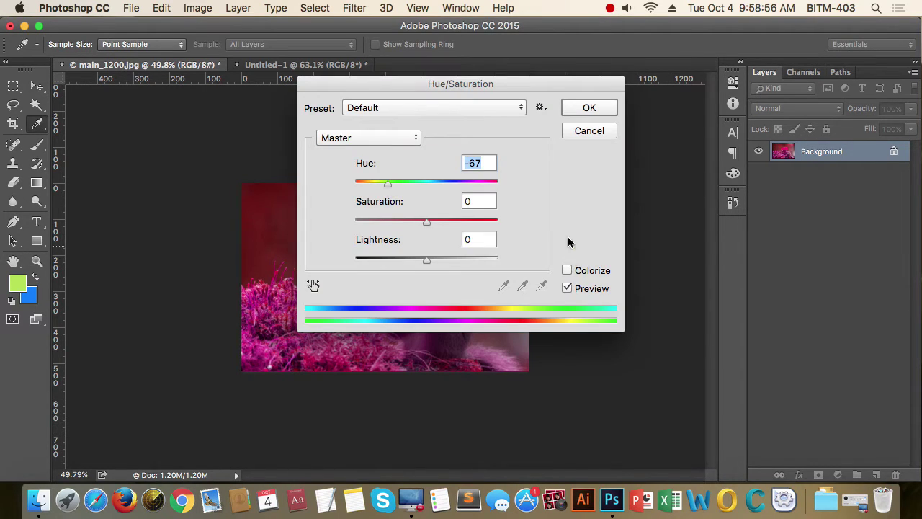
left_click(588, 133)
key("super+alt+i")
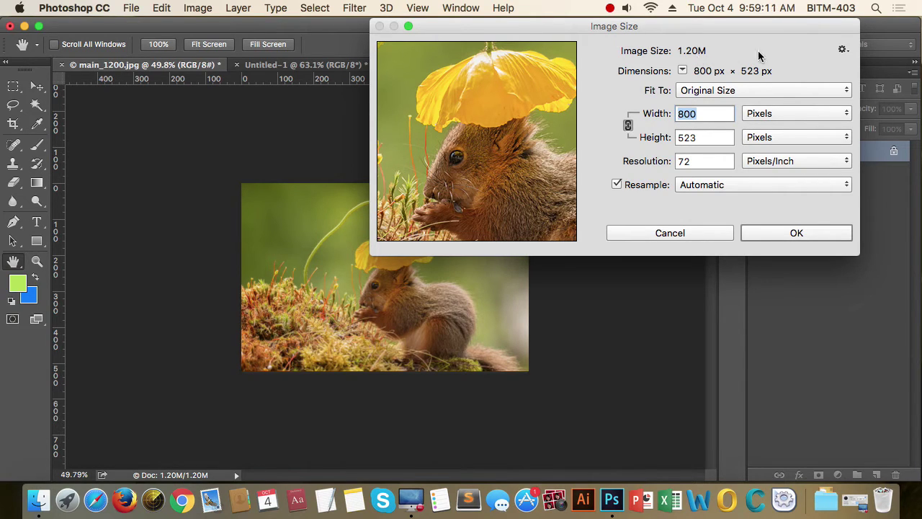
mouse_move(749, 27)
left_mouse_down()
mouse_move(716, 33)
mouse_move(762, 36)
left_mouse_up()
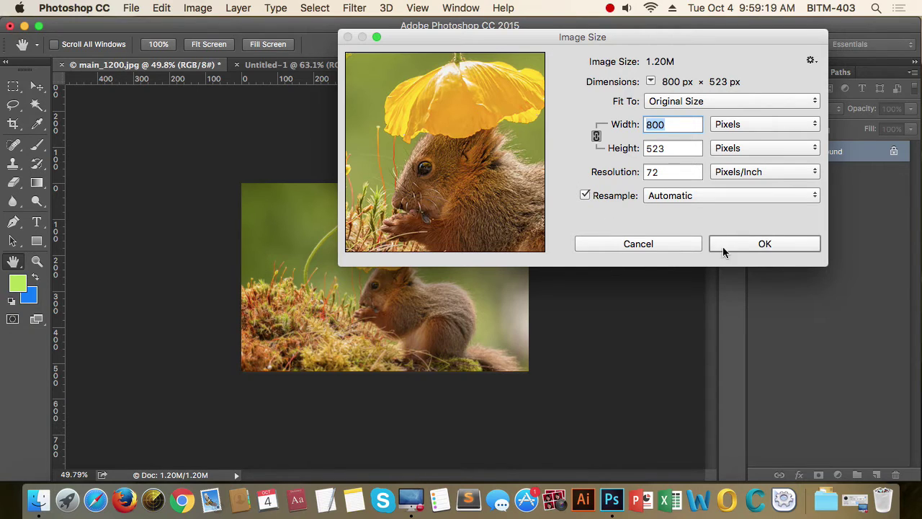
left_click(673, 243)
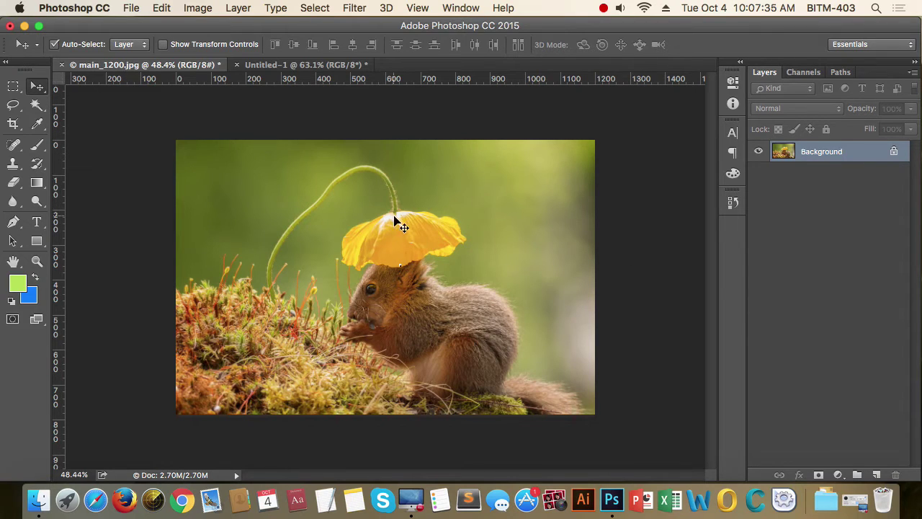
- Rotate the whole squirrel image by 180° and undo the rotation
left_click(195, 8)
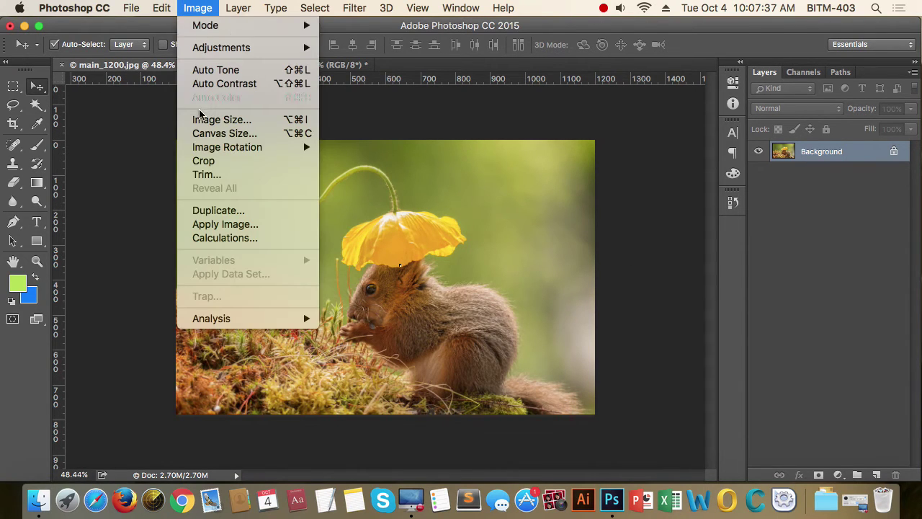
mouse_move(218, 147)
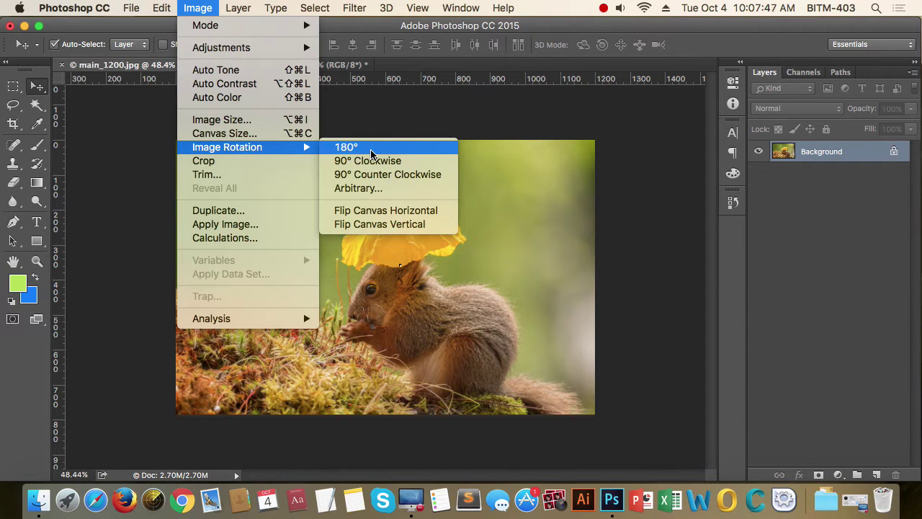
left_click(592, 240)
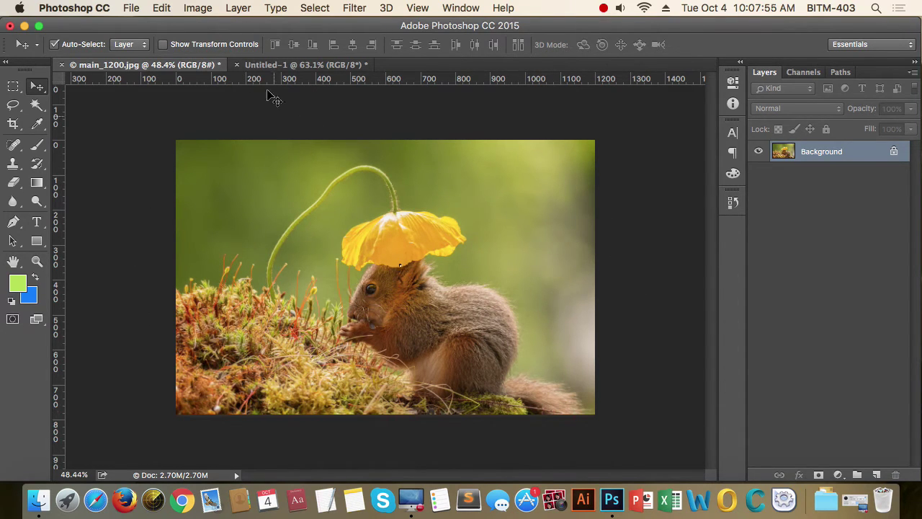
left_click(203, 8)
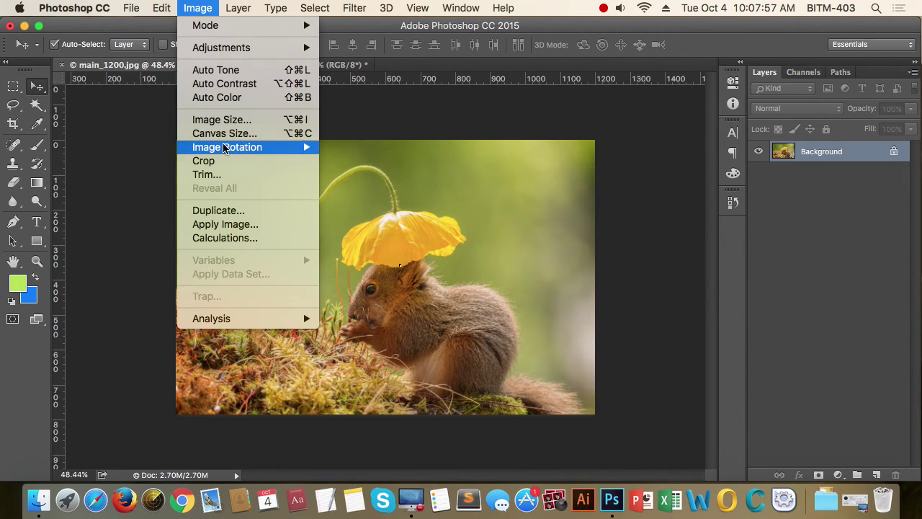
left_click(358, 154)
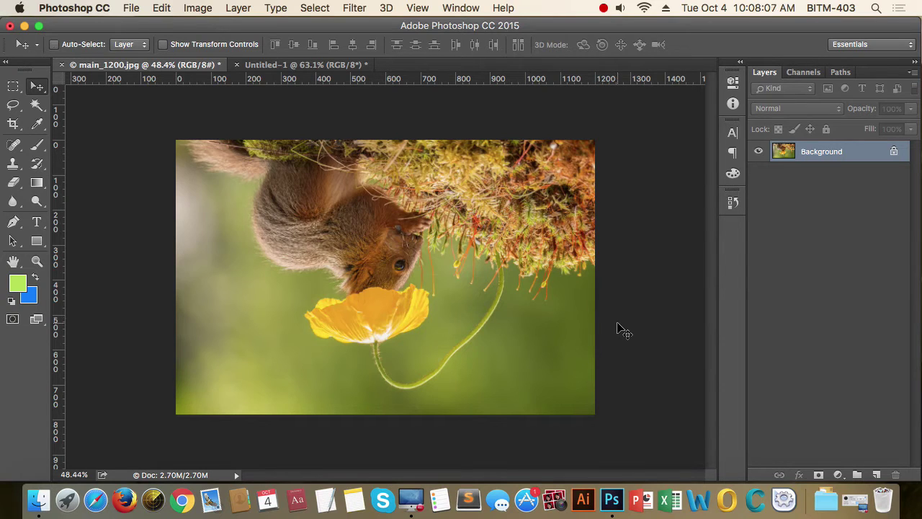
key("super+z")
- Flip the squirrel photo's canvas horizontally and undo the flip
left_click(196, 8)
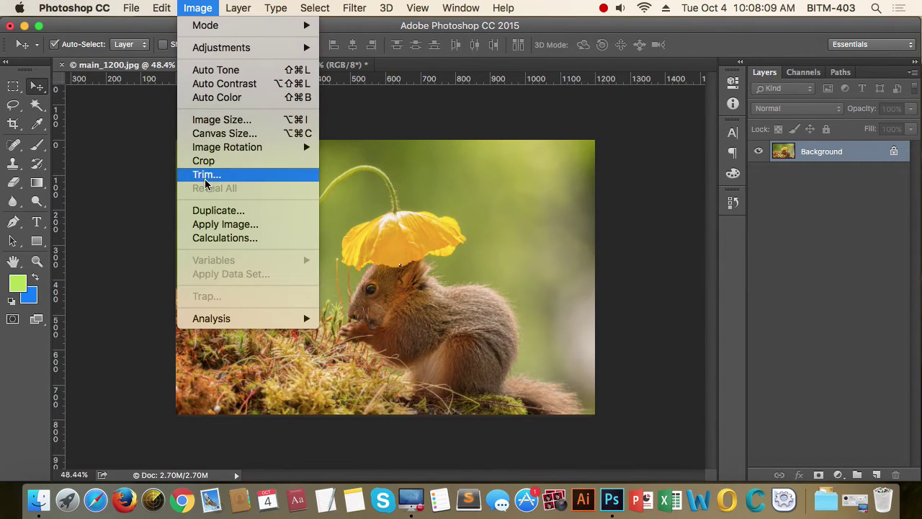
mouse_move(229, 150)
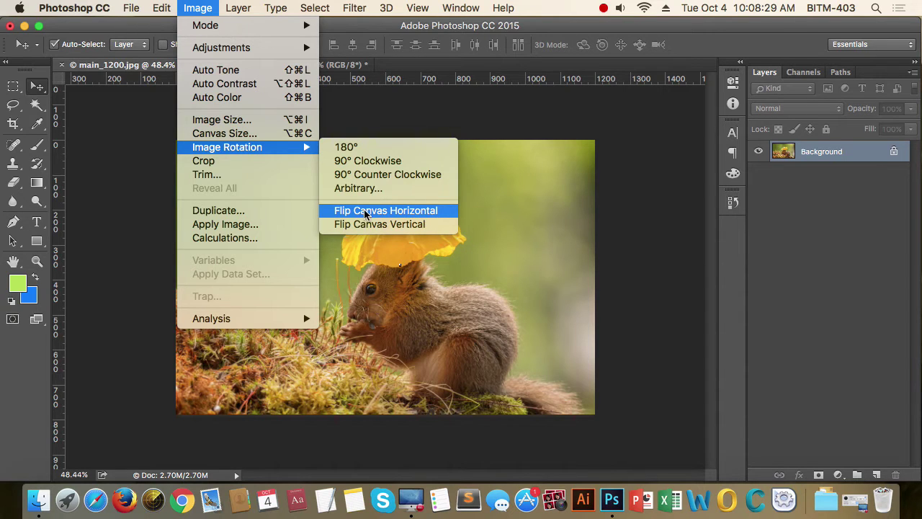
left_click(433, 214)
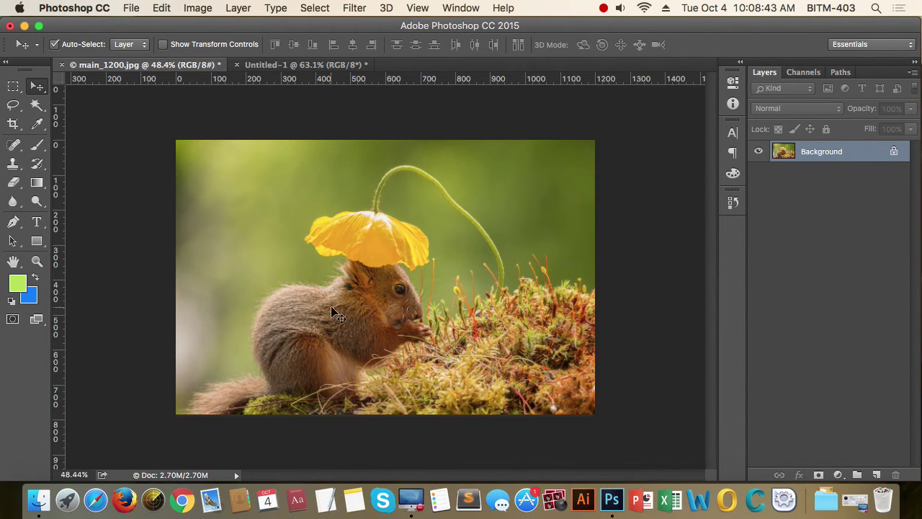
key("super")
key("super+z")
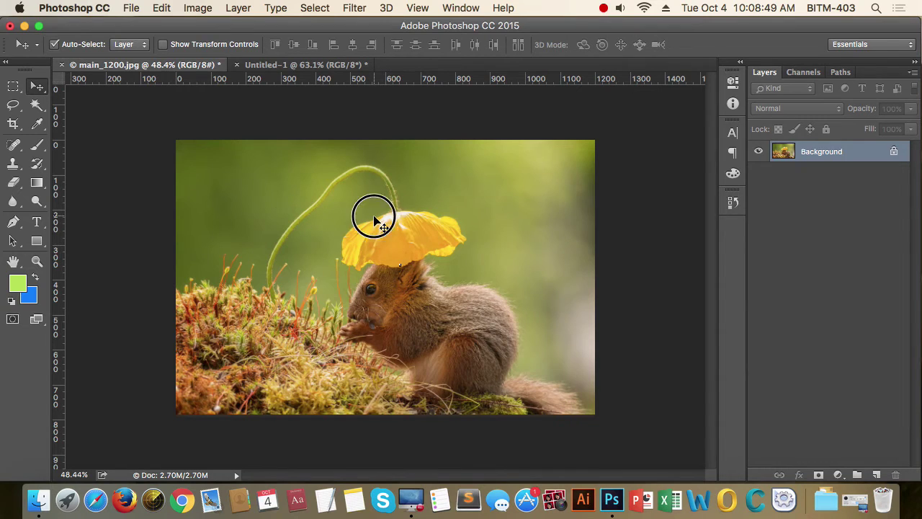
left_click(234, 11)
mouse_move(197, 8)
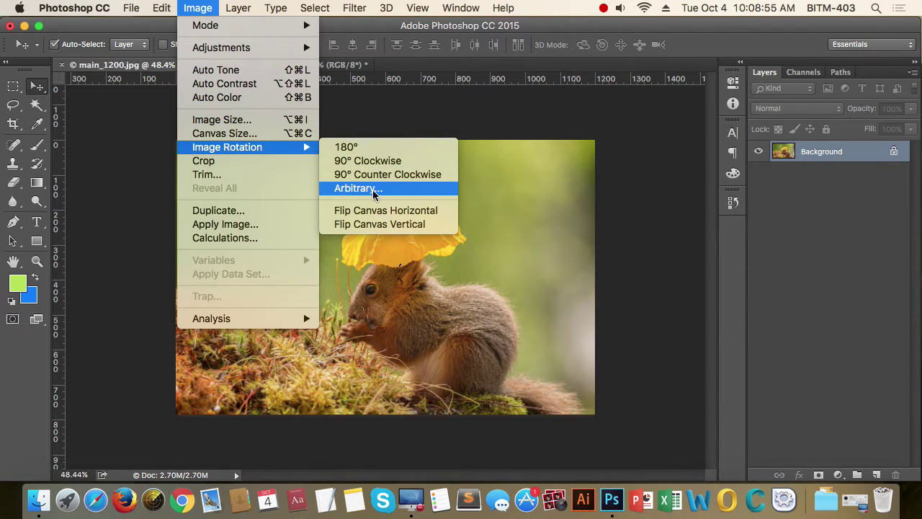
left_click(525, 182)
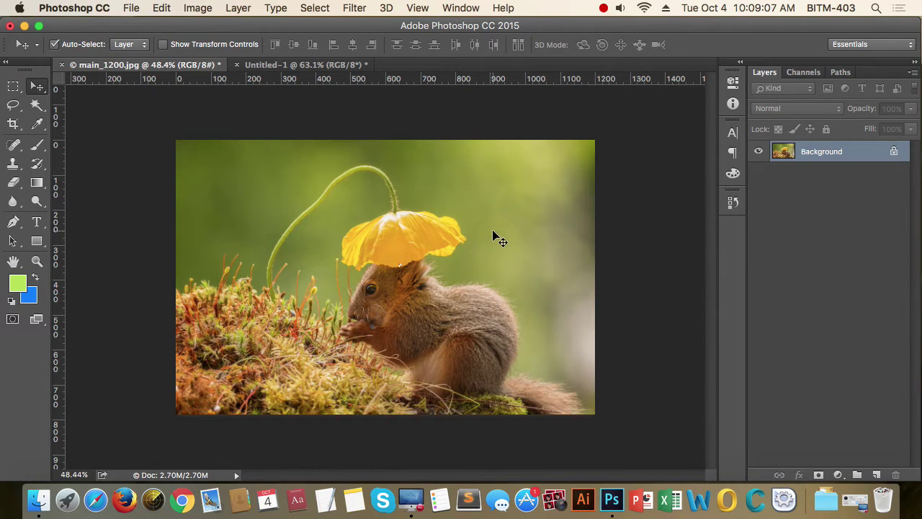
left_click(198, 8)
mouse_move(220, 150)
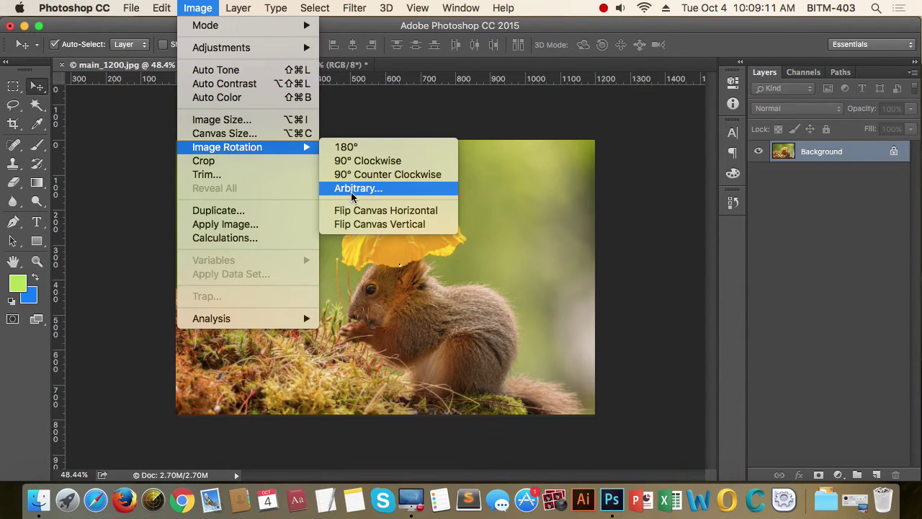
left_click(581, 193)
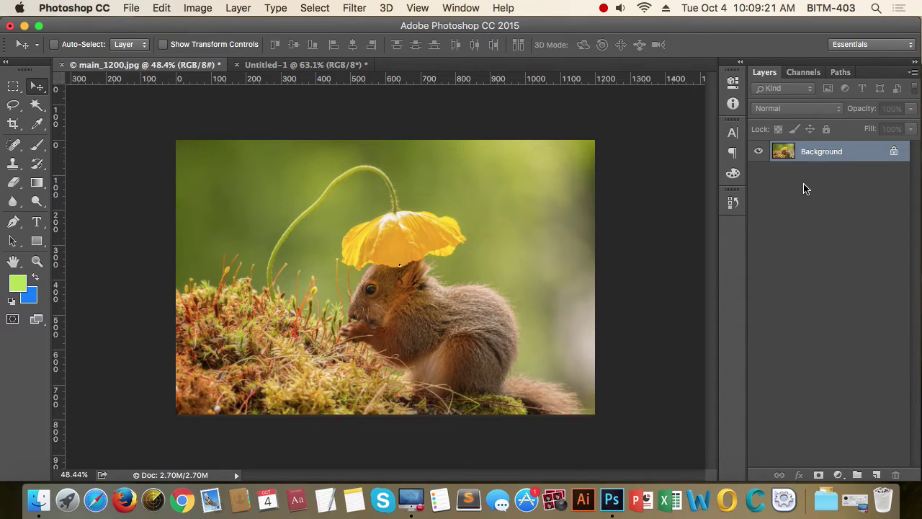
- Stamp a merged copy of the photo onto a new layer, scale it to about 90% and rotate it about 3.9° clockwise
key("super+shift+alt+n")
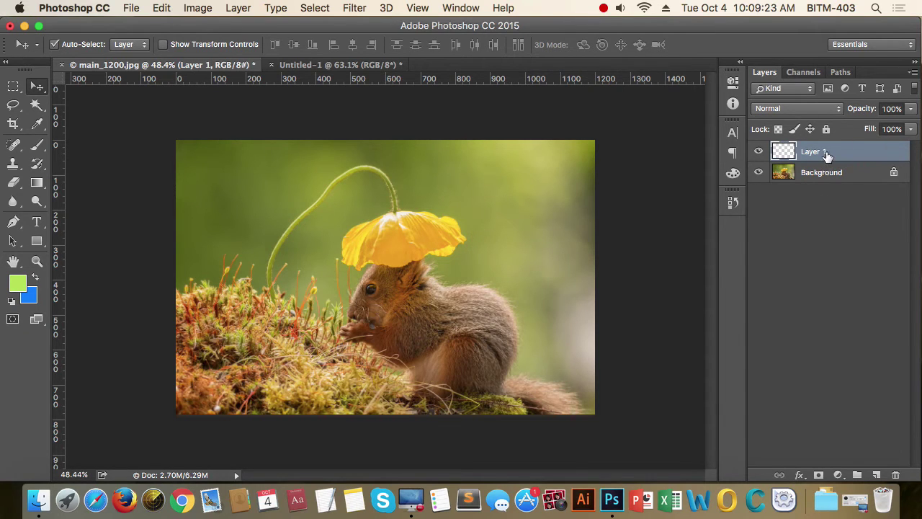
key("super+shift+alt+e")
key("super+t")
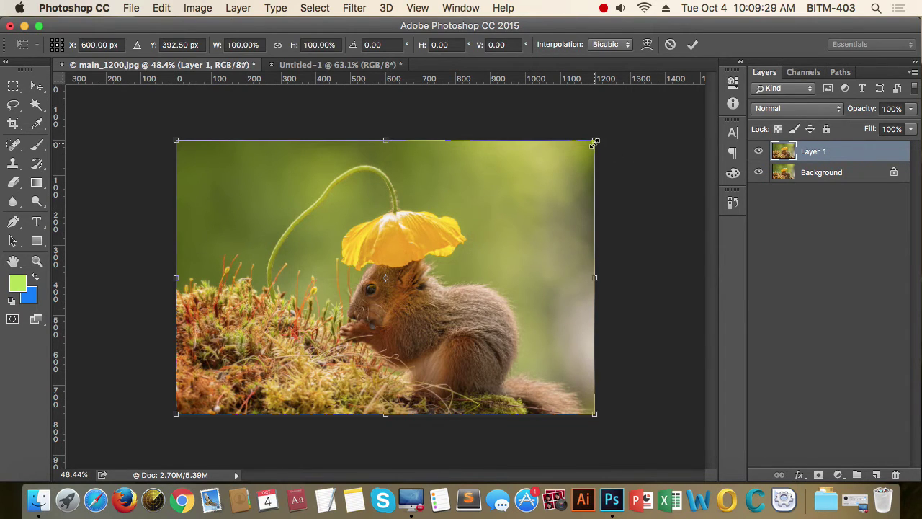
left_click_drag(594, 141, 601, 162)
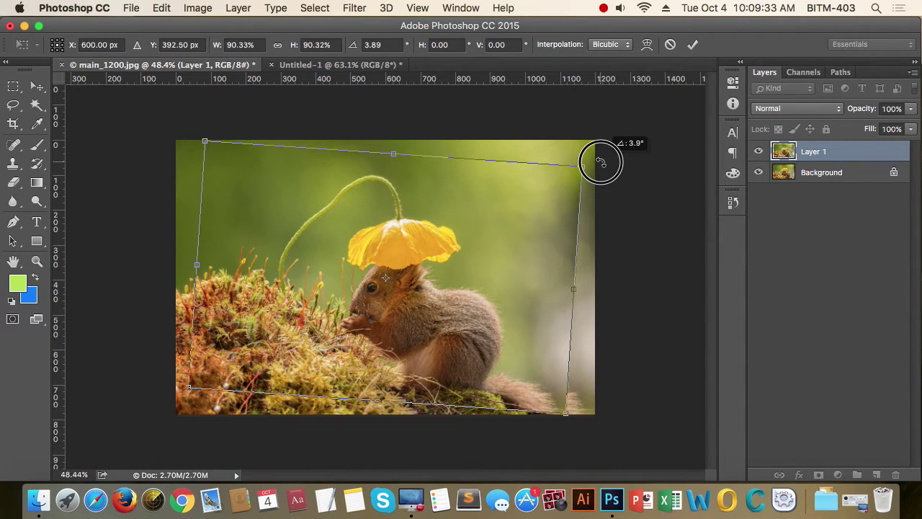
key("Return")
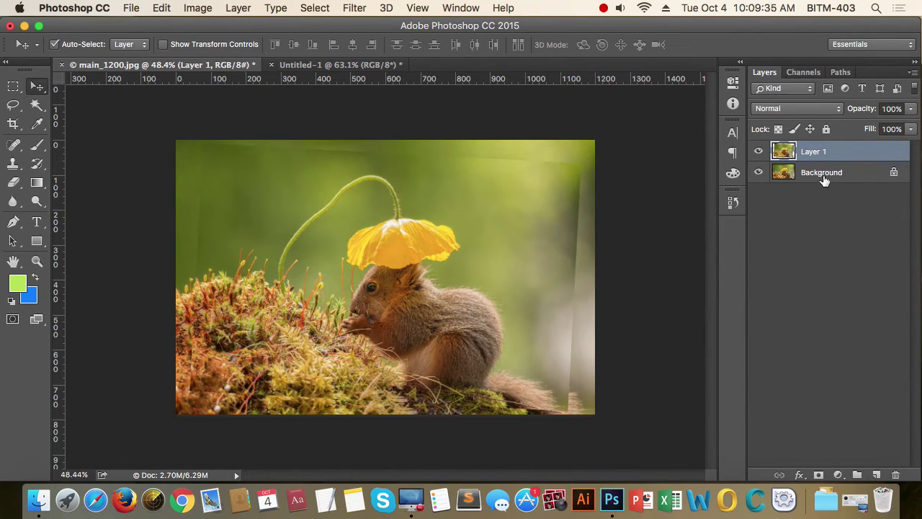
- Fill the Background layer with the blue background color and reselect the tilted photo's layer
left_click(824, 179)
key("super+BackSpace")
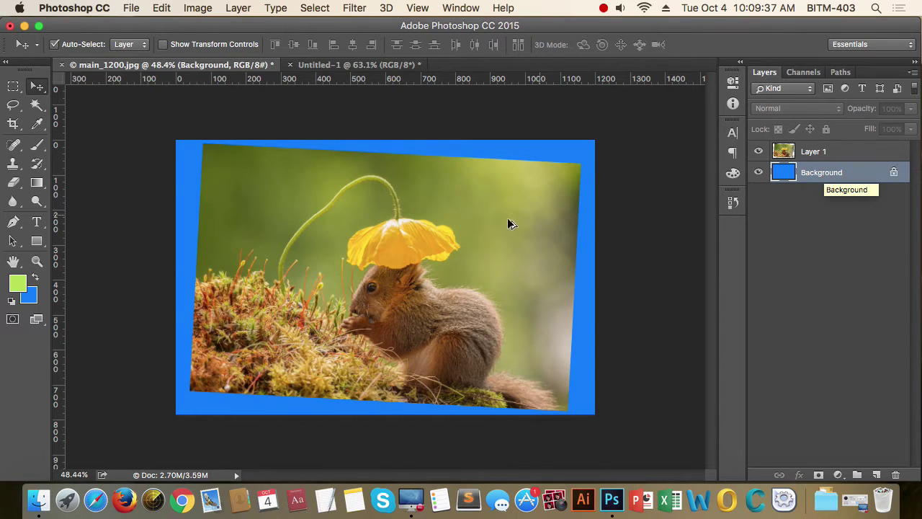
scroll(436, 234, "up", 2)
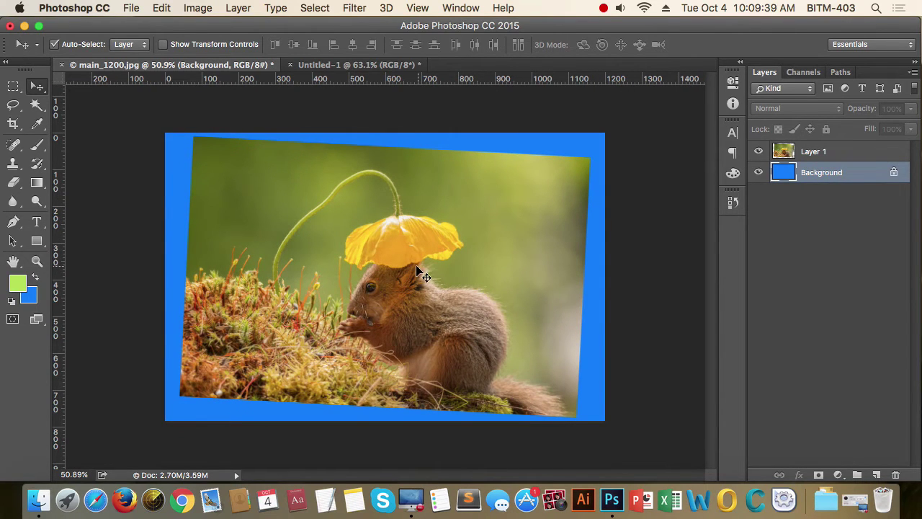
left_click(389, 248)
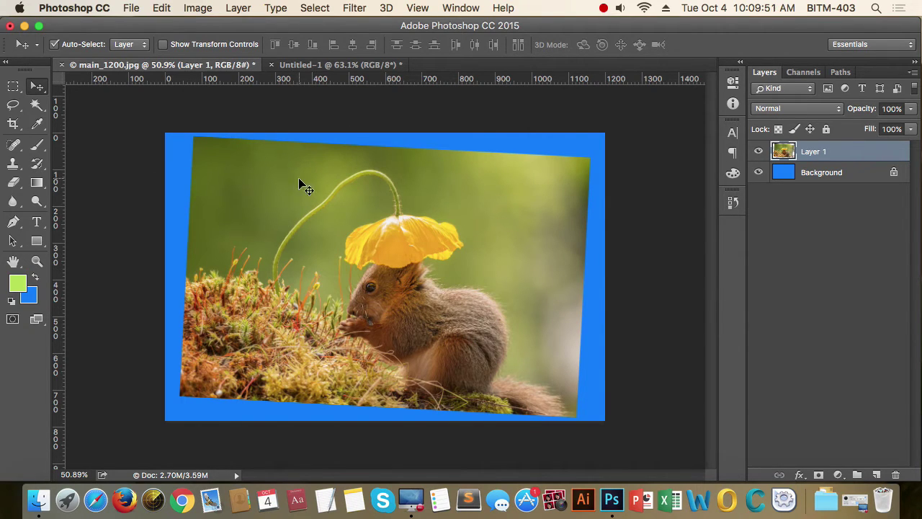
double_click(760, 156)
left_click(194, 8)
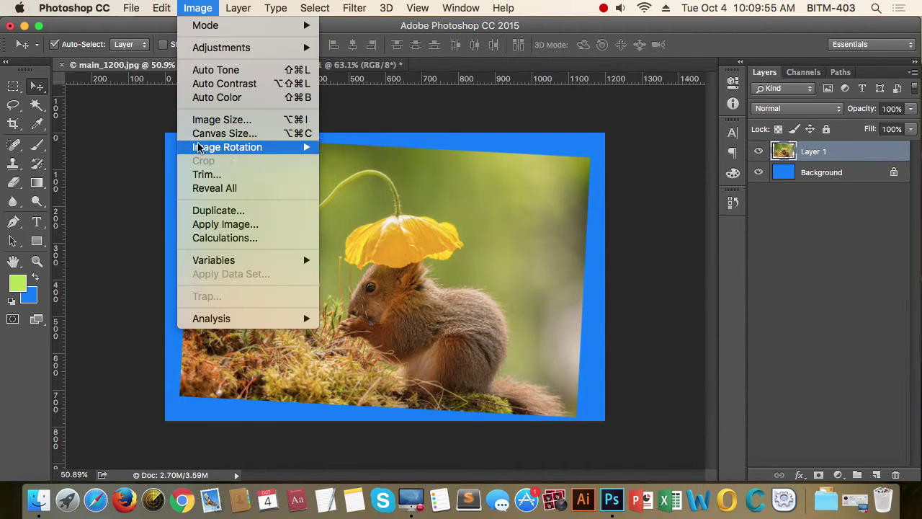
mouse_move(216, 149)
left_click(799, 272)
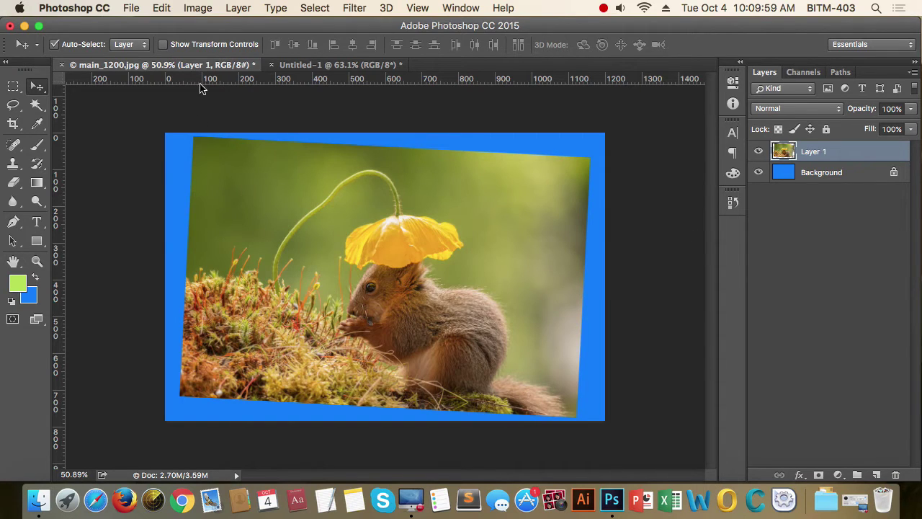
- Draw a Ruler tool line about 306 px long along the top edge of the tilted squirrel photo
left_click(39, 125)
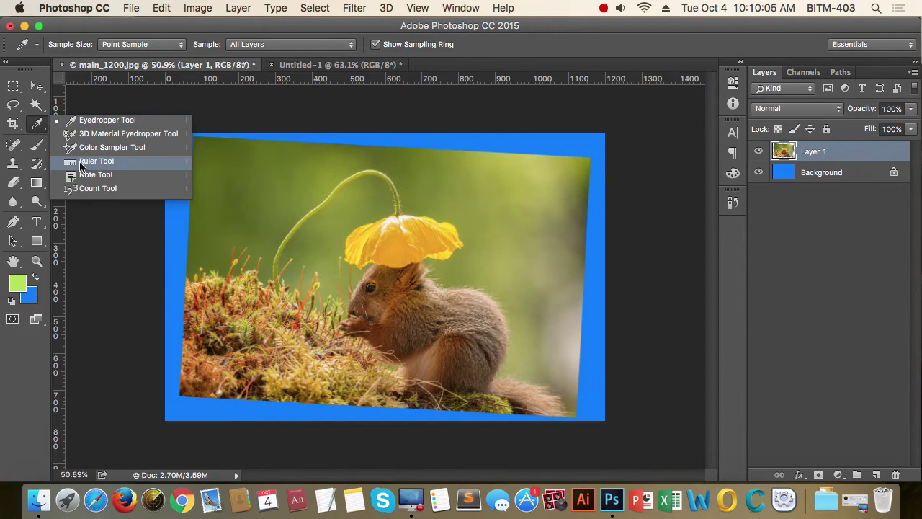
left_click(110, 163)
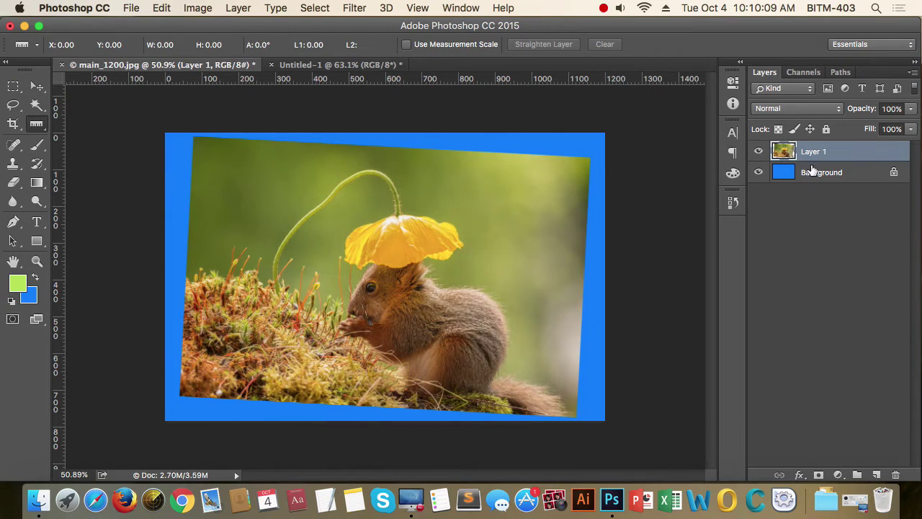
left_click(758, 152)
left_click(759, 153)
scroll(324, 134, "up", 5)
scroll(433, 223, "right", 3)
scroll(433, 223, "up", 1)
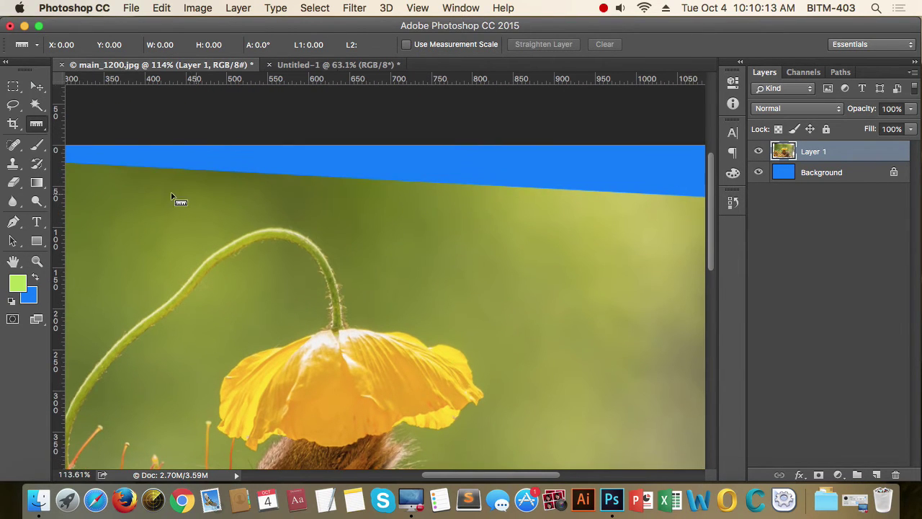
scroll(137, 171, "up", 2)
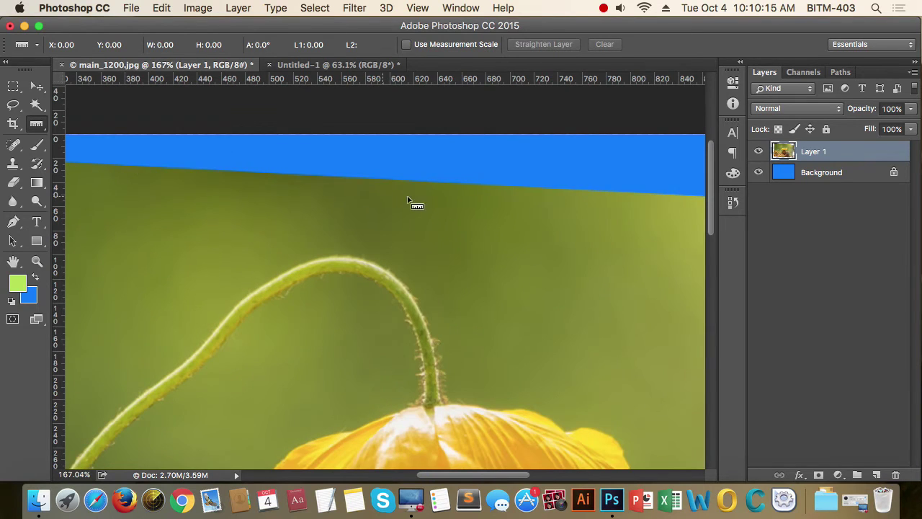
scroll(153, 168, "up", 5)
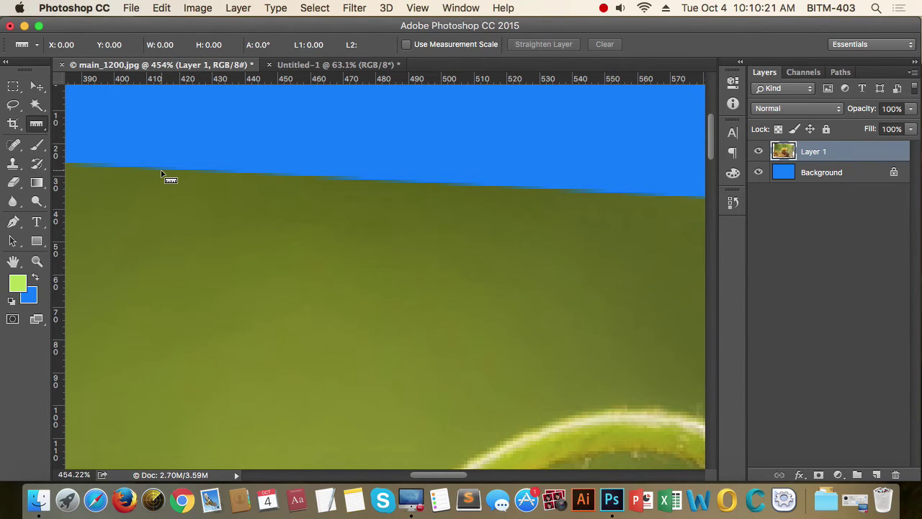
scroll(161, 175, "down", 5)
scroll(169, 177, "down", 3)
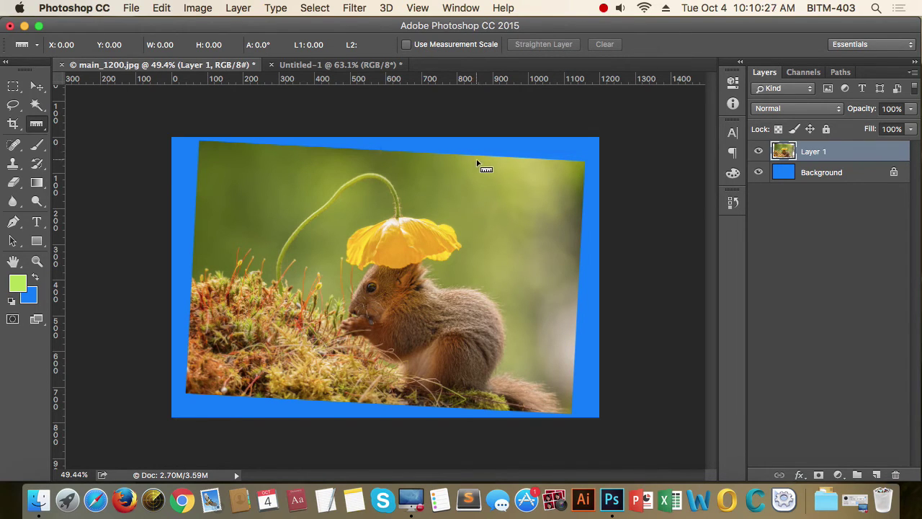
scroll(461, 151, "up", 2)
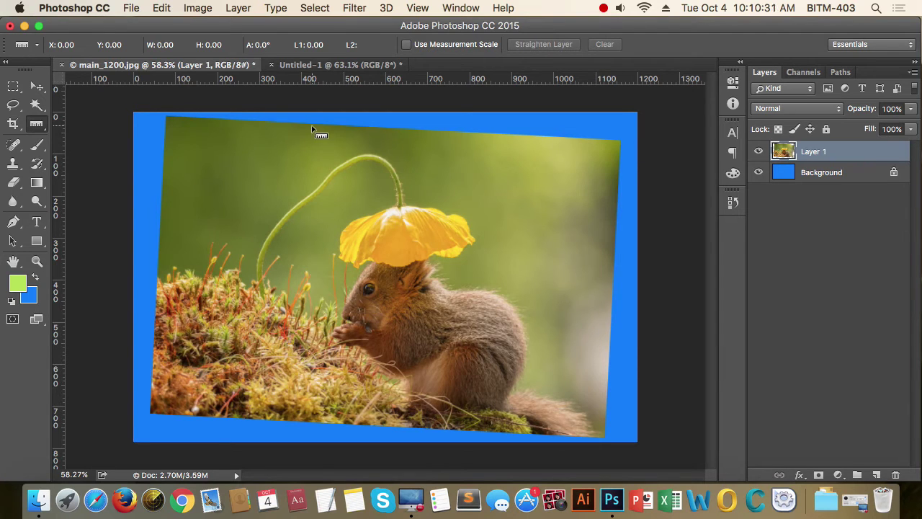
scroll(400, 123, "up", 1)
scroll(440, 131, "up", 1)
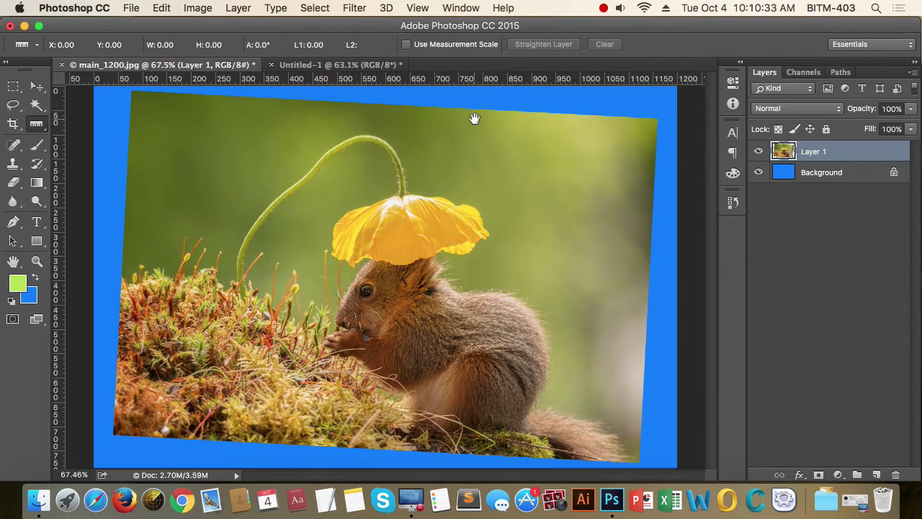
left_click(302, 104)
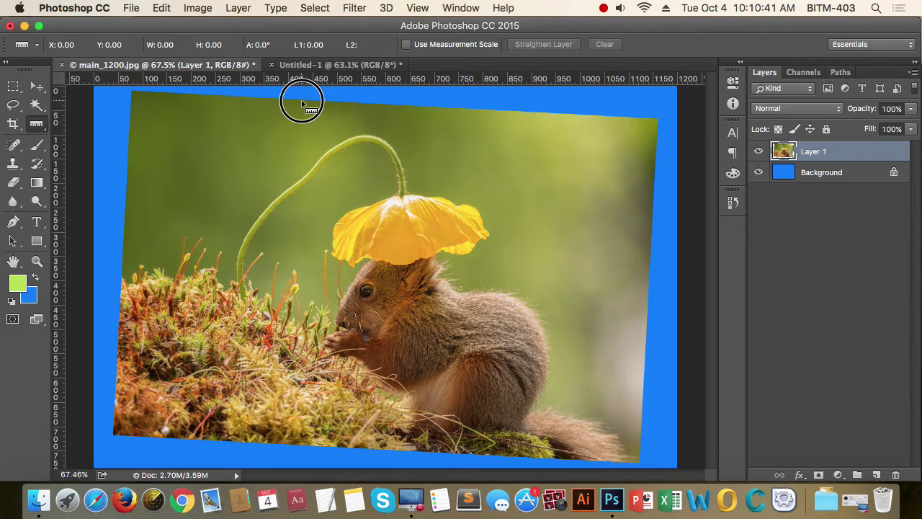
left_click_drag(302, 104, 450, 107)
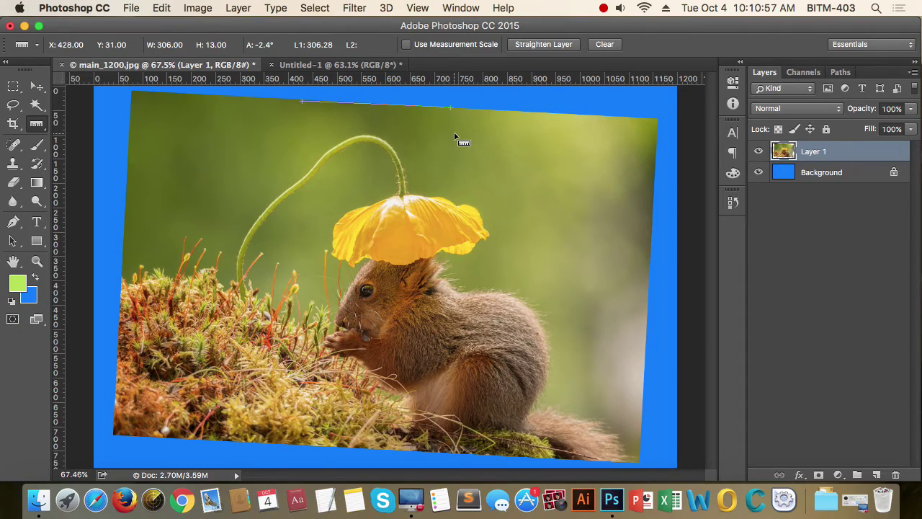
- Move the ruler line's start point onto the photo's top edge at about X 427, Y 28
scroll(454, 137, "up", 10)
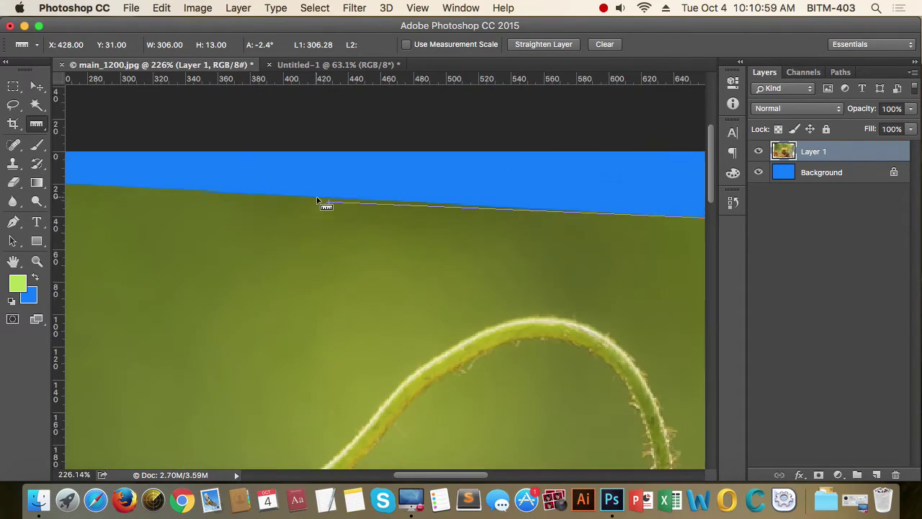
scroll(317, 200, "up", 10)
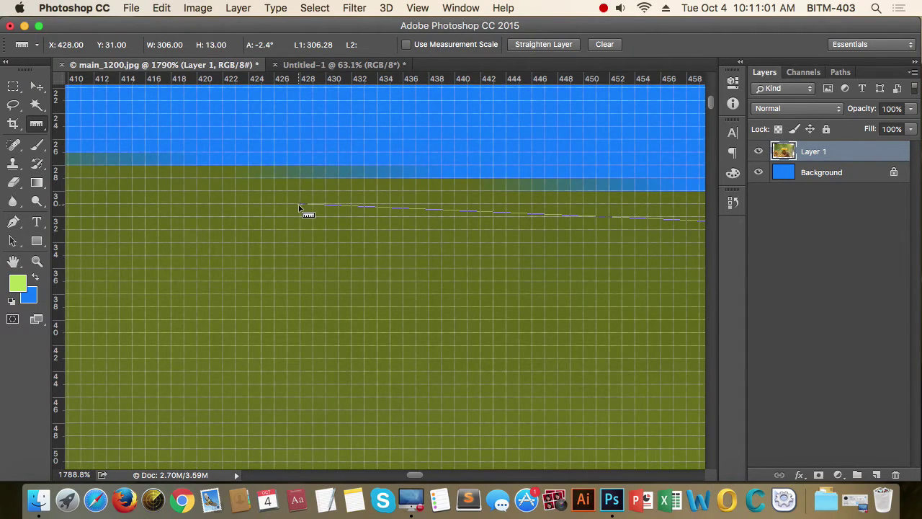
left_click_drag(299, 207, 294, 168)
scroll(314, 197, "down", 1)
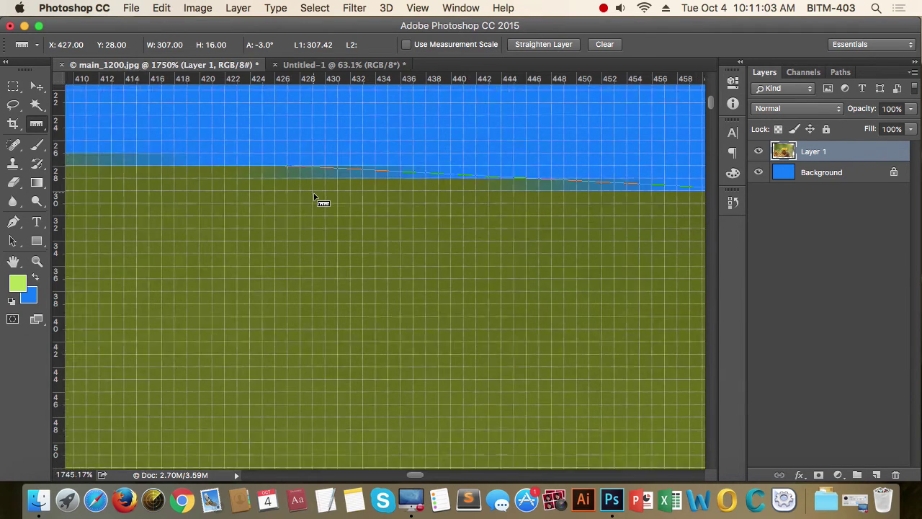
scroll(315, 200, "down", 12)
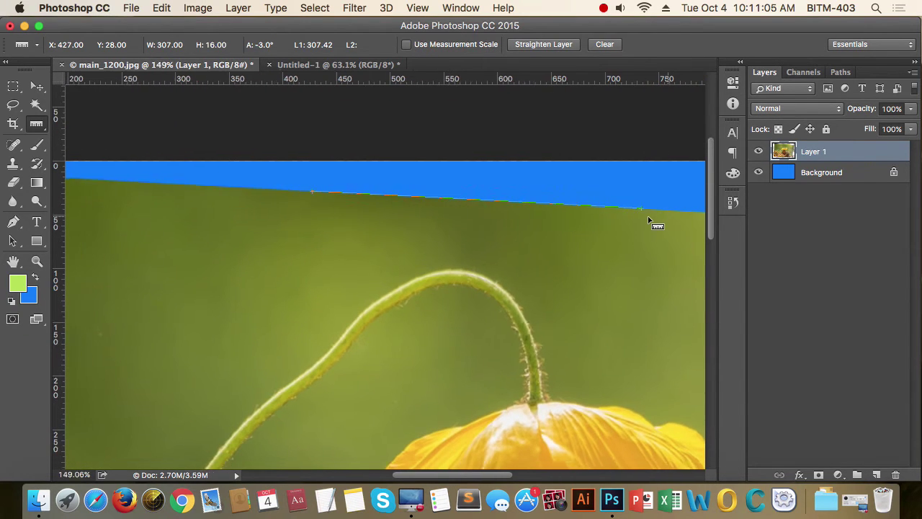
scroll(648, 220, "down", 5)
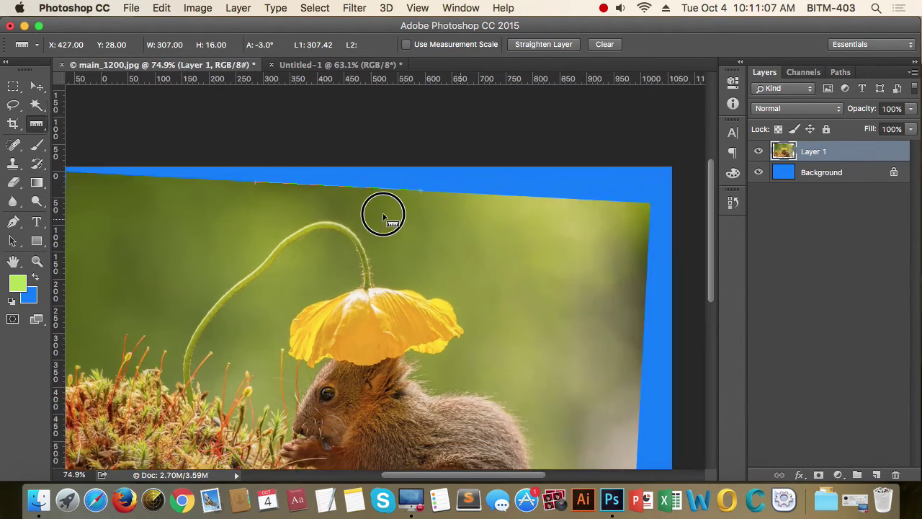
scroll(479, 214, "down", 1)
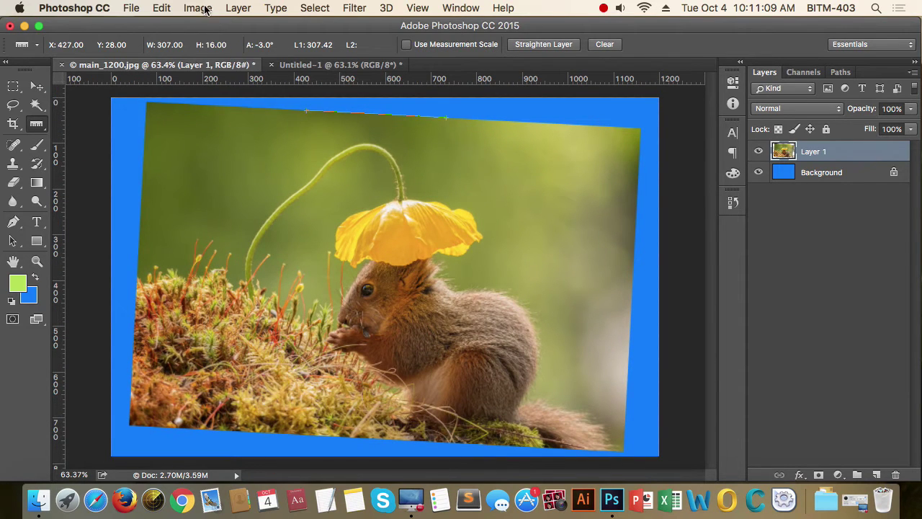
- Straighten the photo by rotating the canvas by the ruler's arbitrary angle of 2.98° counter clockwise
left_click(204, 8)
mouse_move(223, 148)
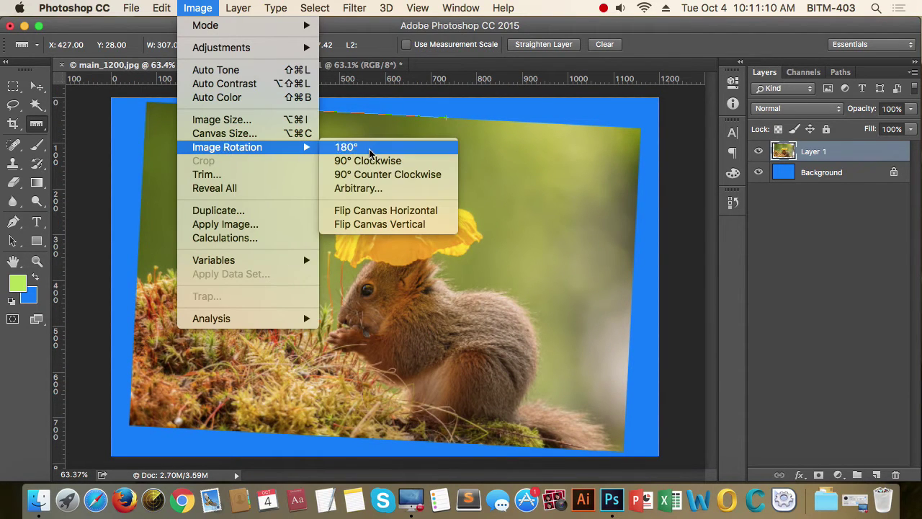
left_click(376, 188)
left_click_drag(727, 309, 717, 141)
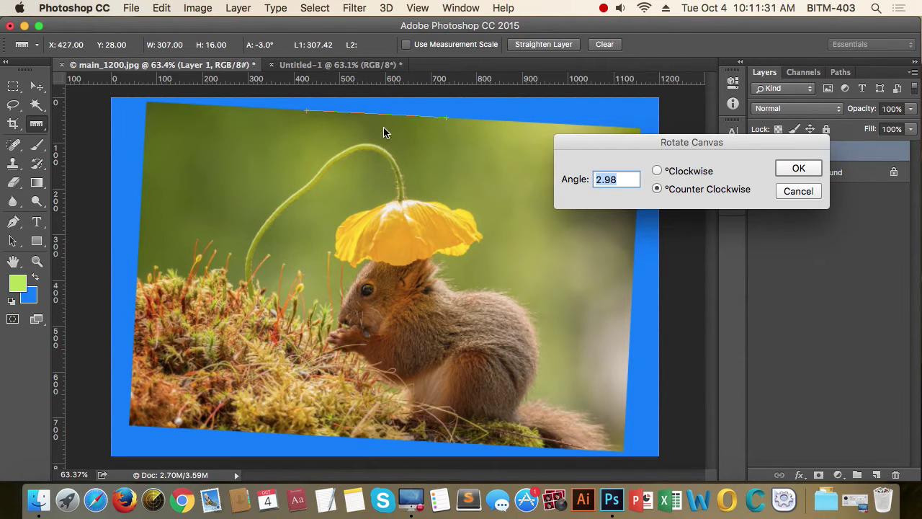
left_click_drag(650, 144, 652, 140)
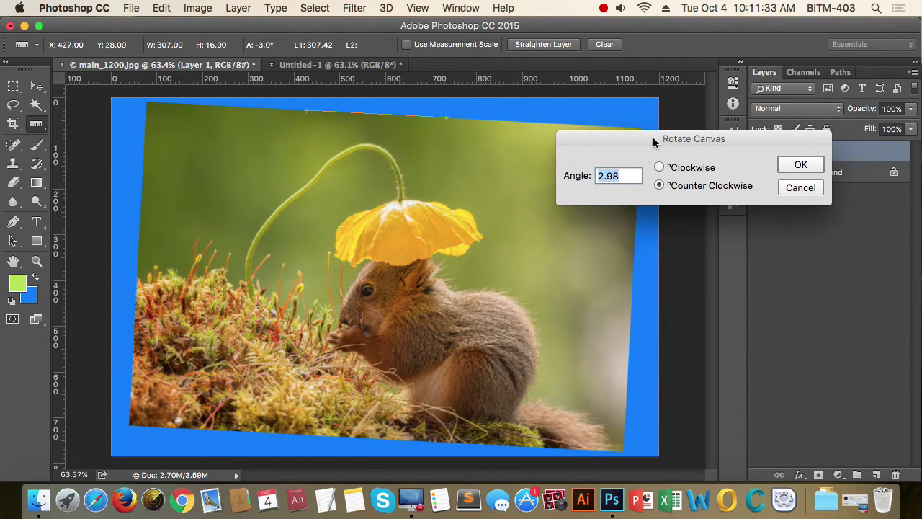
left_click(801, 161)
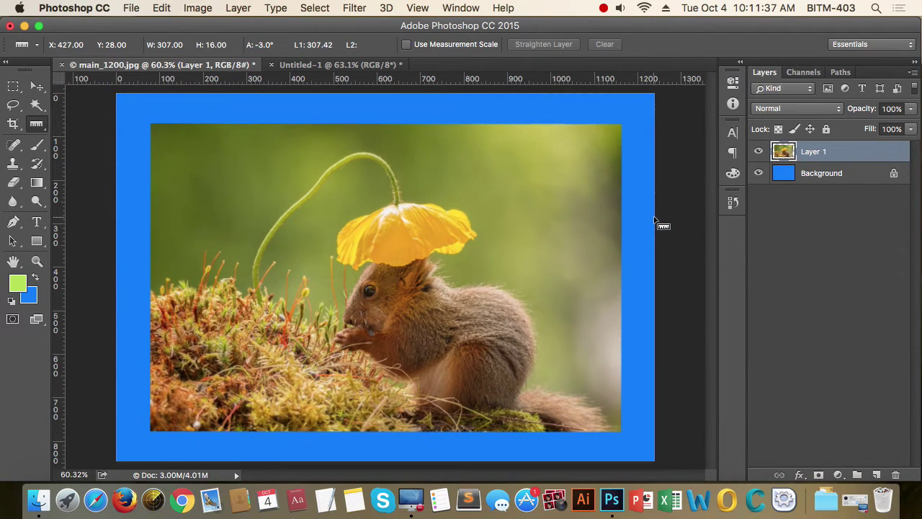
- Switch to the Move tool and hide the blue Background layer
key("super+minus")
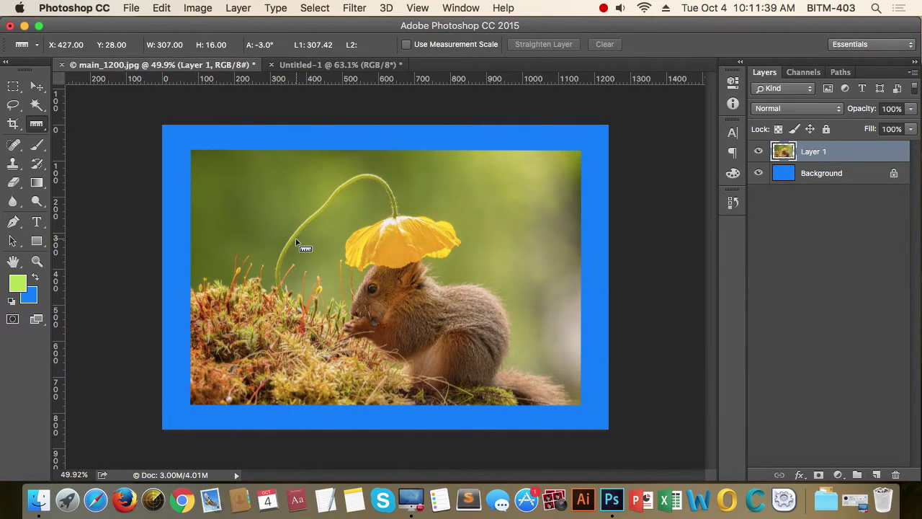
left_click(34, 87)
left_click(760, 176)
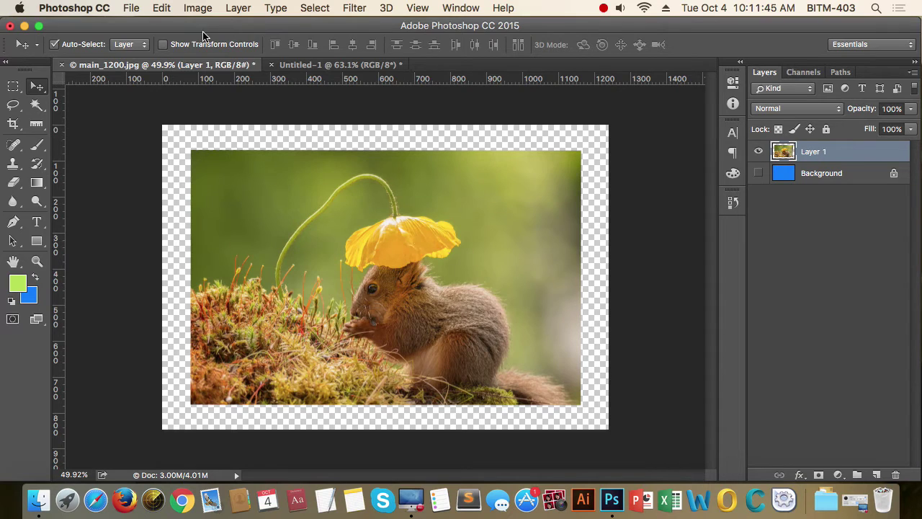
left_click(806, 310)
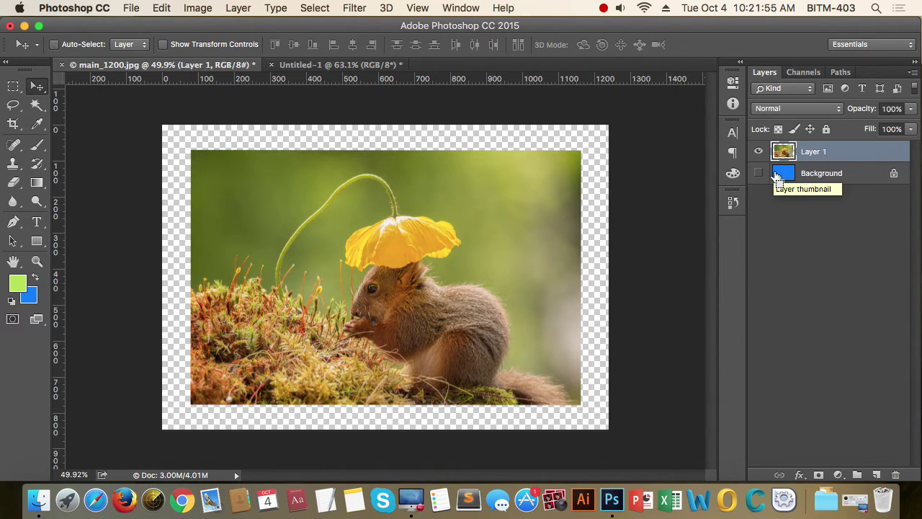
- Preview a Brightness/Contrast adjustment on the photo layer with brightness 70 and contrast -24, and cancel it
left_click(213, 9)
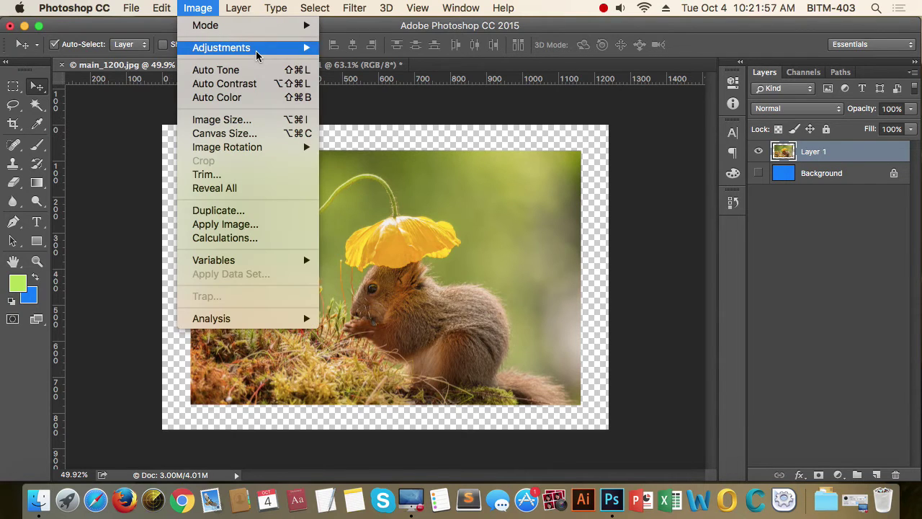
mouse_move(258, 49)
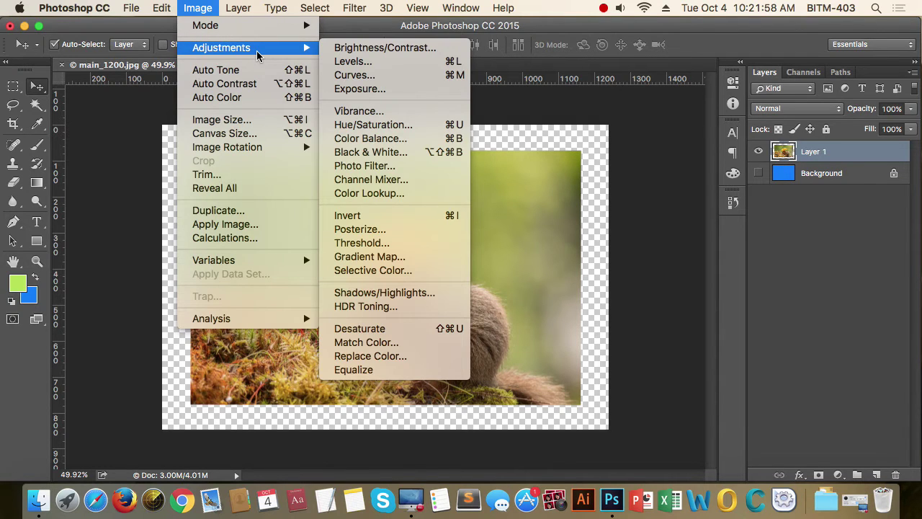
left_click(429, 53)
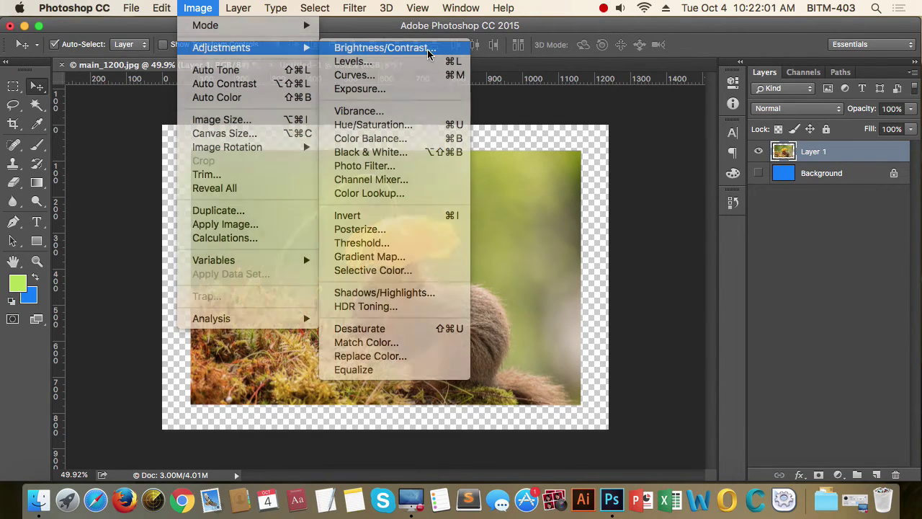
left_click_drag(729, 245, 740, 245)
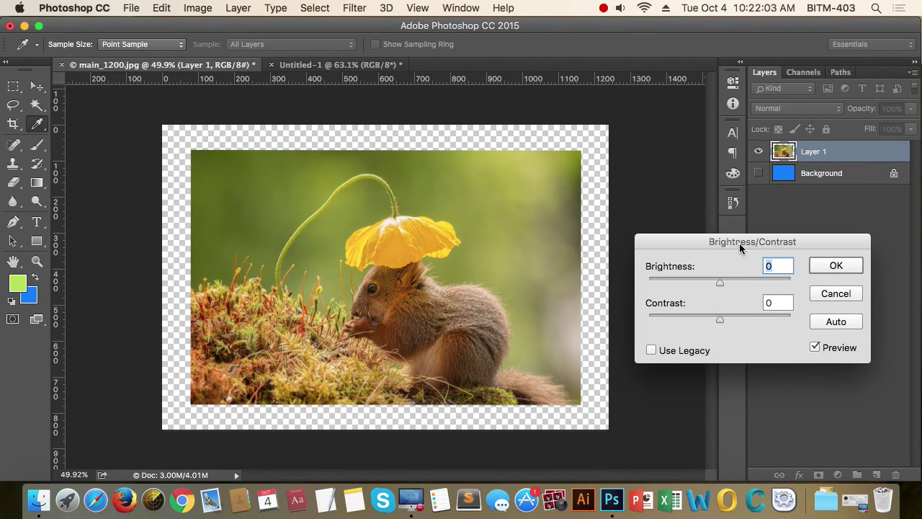
left_click_drag(723, 282, 745, 286)
left_click_drag(730, 324, 684, 323)
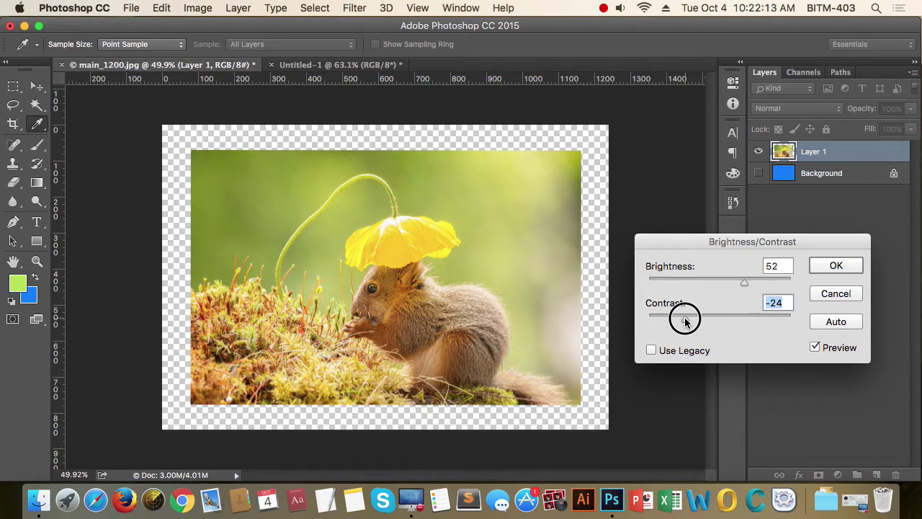
mouse_move(742, 281)
left_mouse_down()
mouse_move(706, 286)
mouse_move(753, 291)
left_mouse_up()
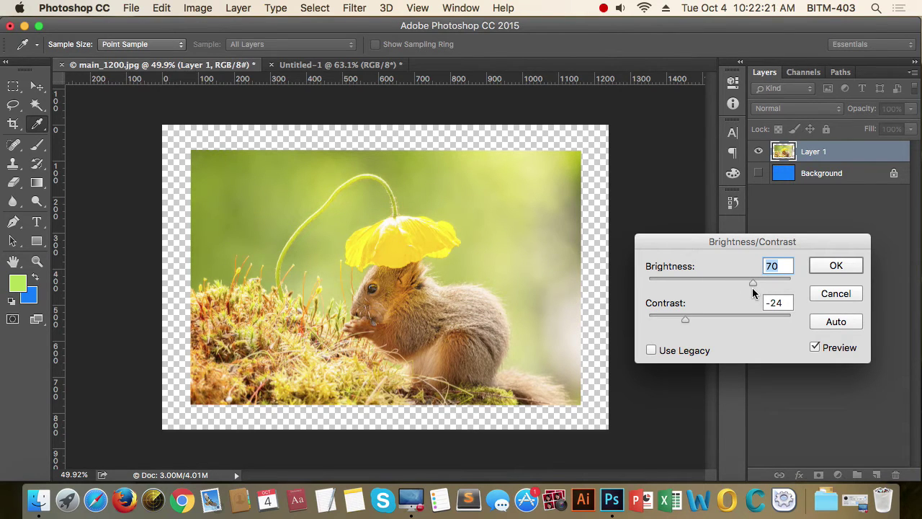
left_click(857, 293)
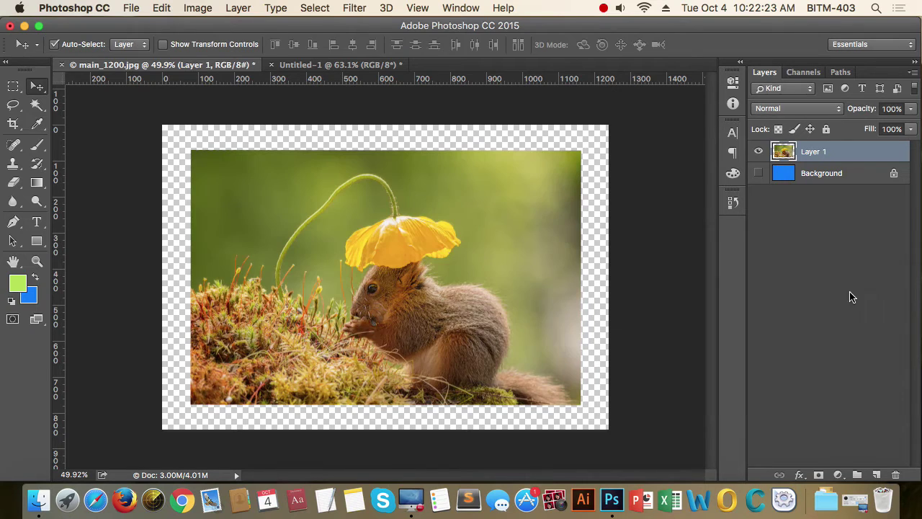
- Open the Levels adjustment for the photo layer, view its channel choices, and cancel it
left_click(197, 8)
mouse_move(225, 47)
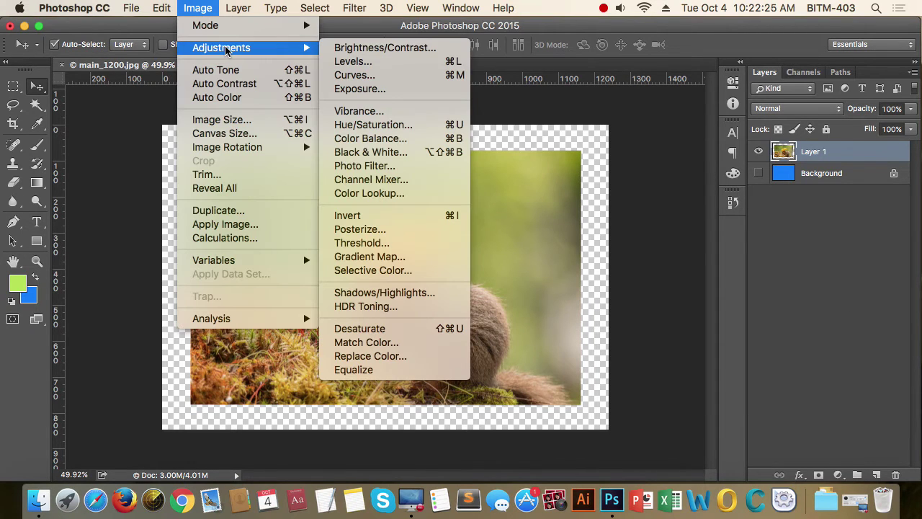
left_click(388, 63)
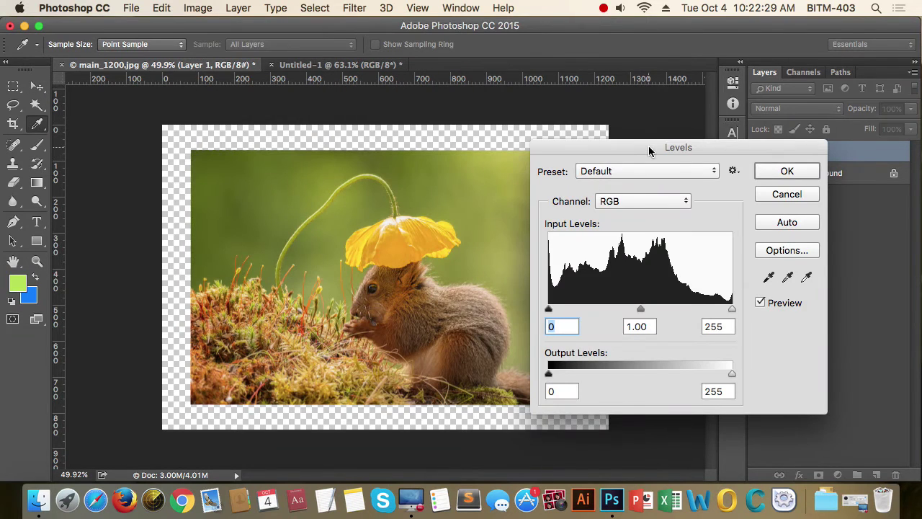
left_click_drag(648, 150, 587, 113)
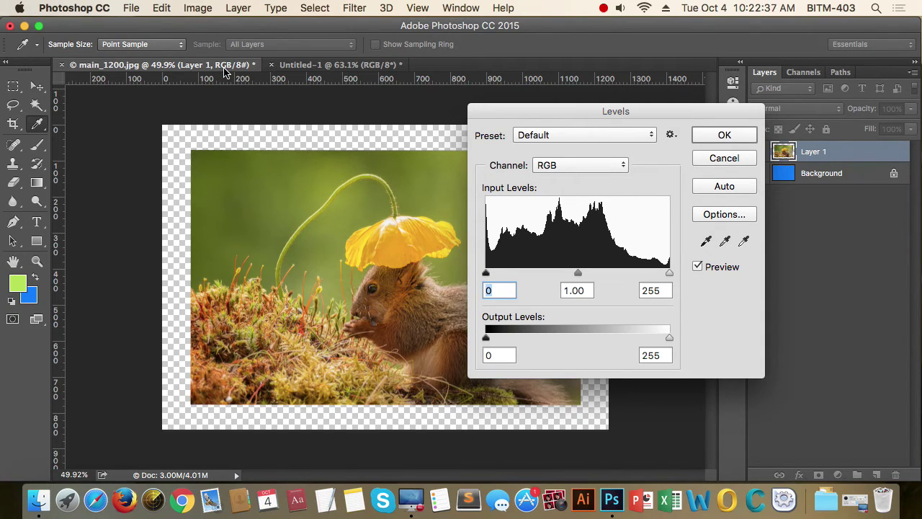
left_click(591, 172)
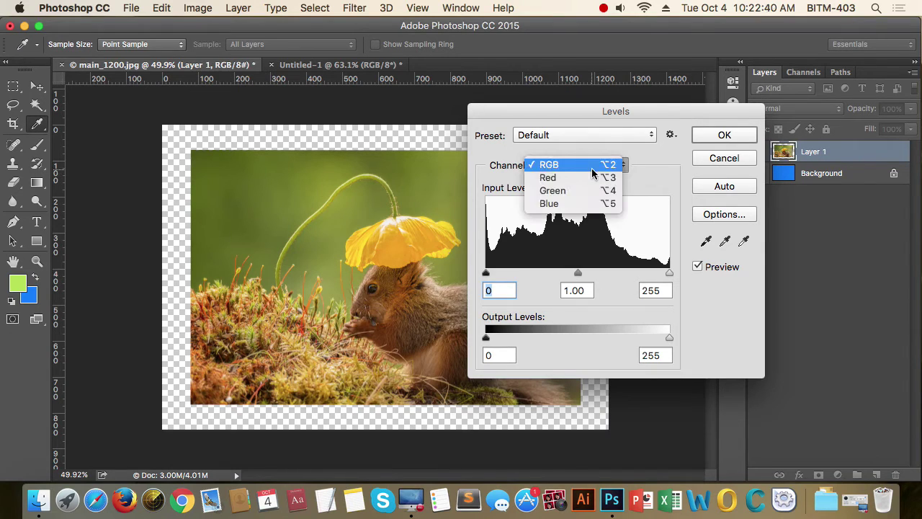
left_click(656, 166)
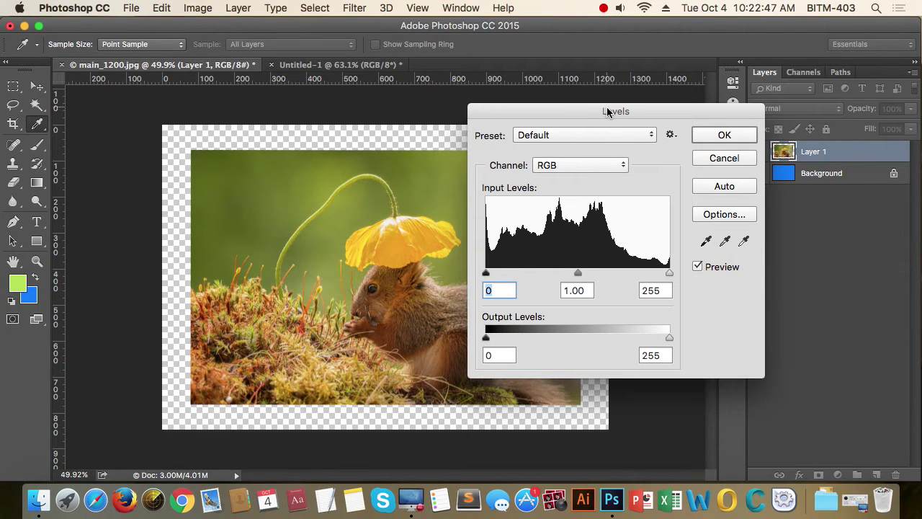
left_click_drag(609, 112, 708, 138)
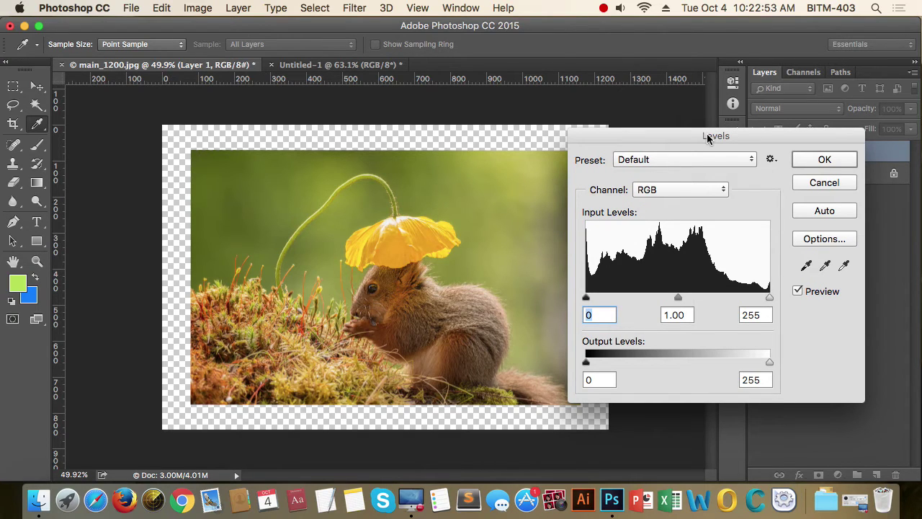
left_click(826, 182)
- Examine the bright flower petals and the dark mossy areas of the photo up close
key("v")
left_click_drag(385, 228, 469, 238)
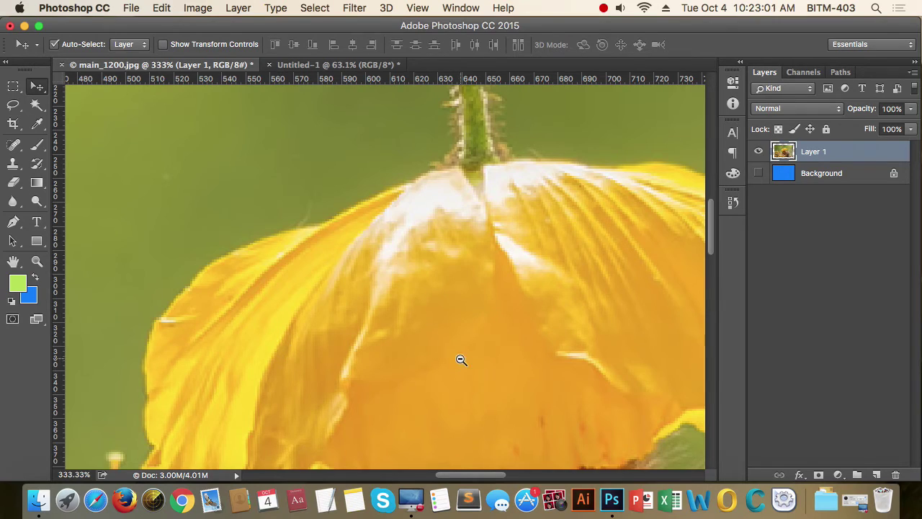
left_click_drag(457, 360, 494, 339)
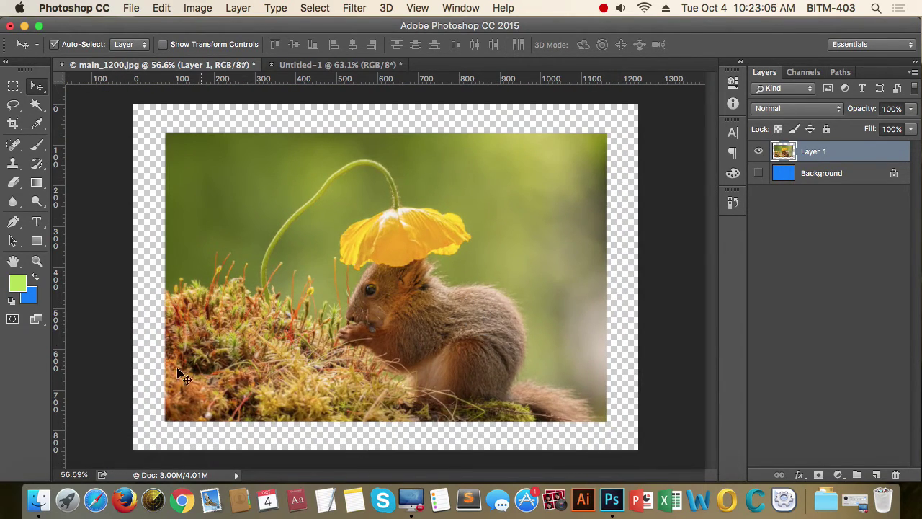
left_click_drag(216, 369, 317, 404)
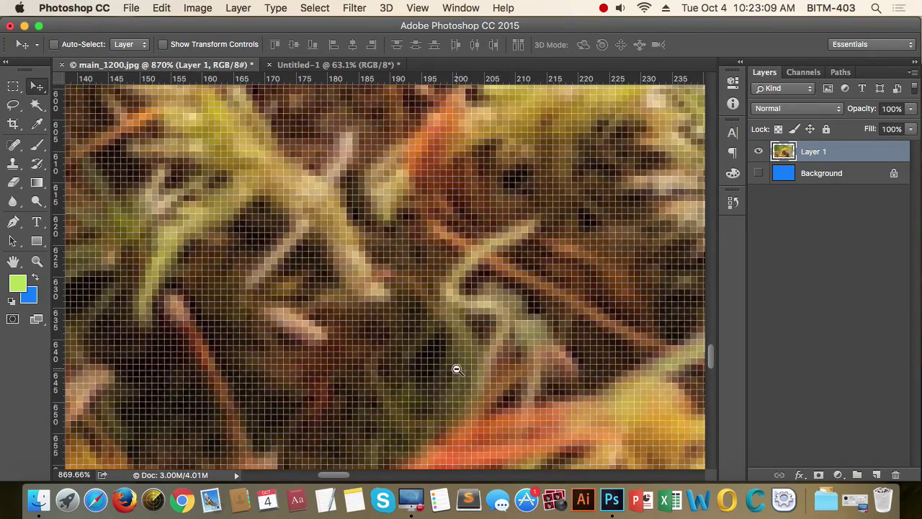
left_click_drag(457, 369, 349, 365)
left_click_drag(566, 337, 343, 329)
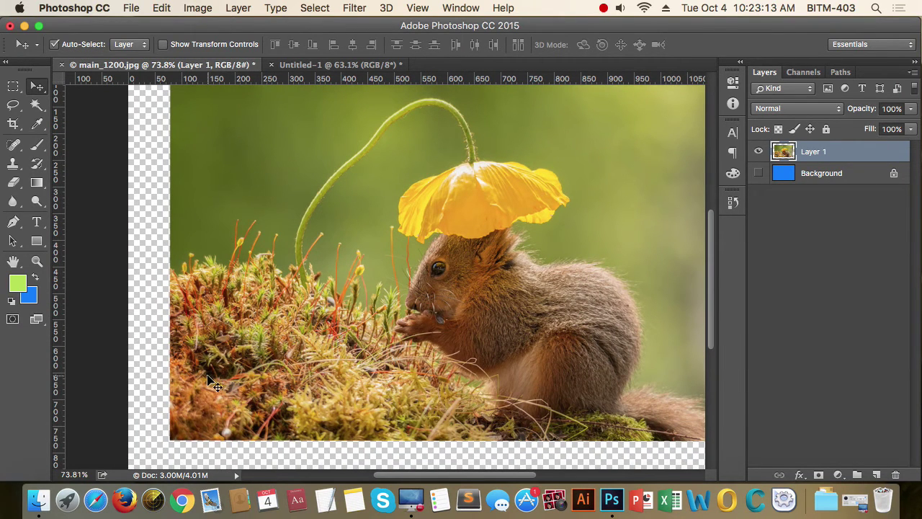
left_click_drag(401, 361, 302, 287)
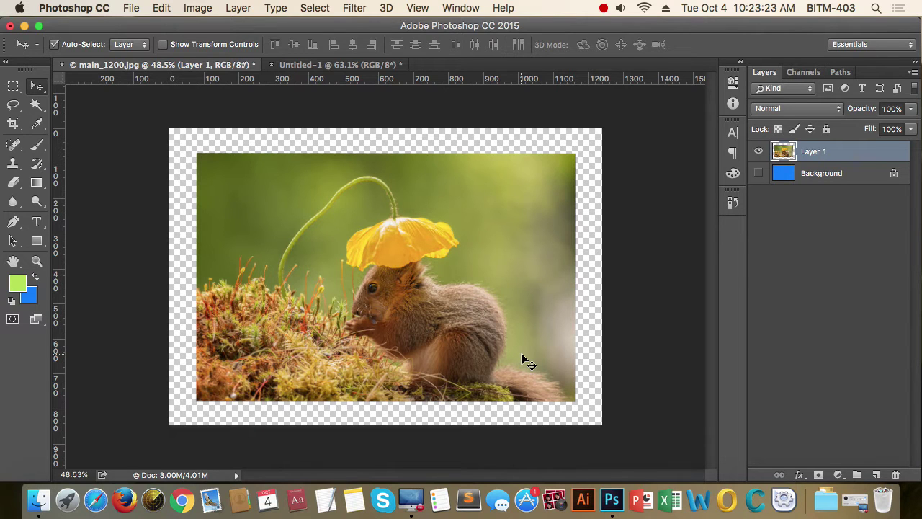
- Preview a Levels adjustment on the photo layer with the white input at 153, and restore it to 255
left_click(198, 8)
mouse_move(216, 49)
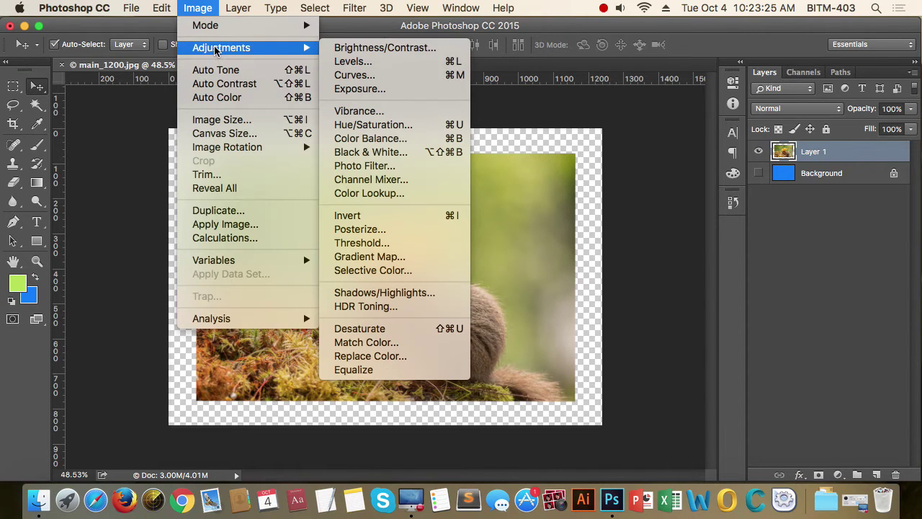
left_click(389, 65)
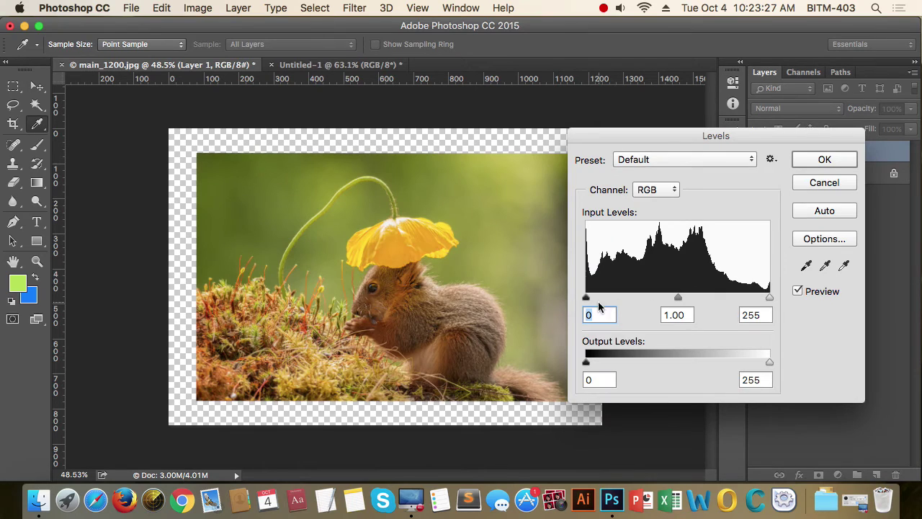
left_click(770, 297)
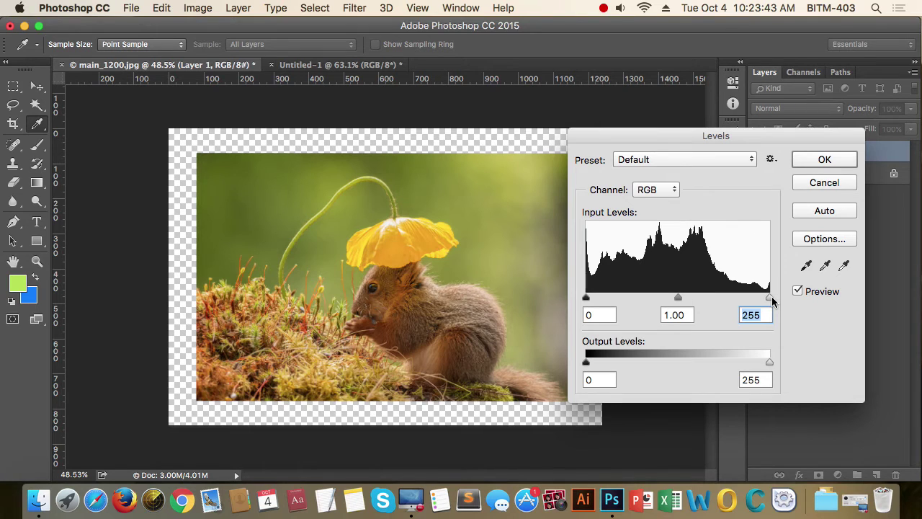
left_click_drag(770, 297, 696, 307)
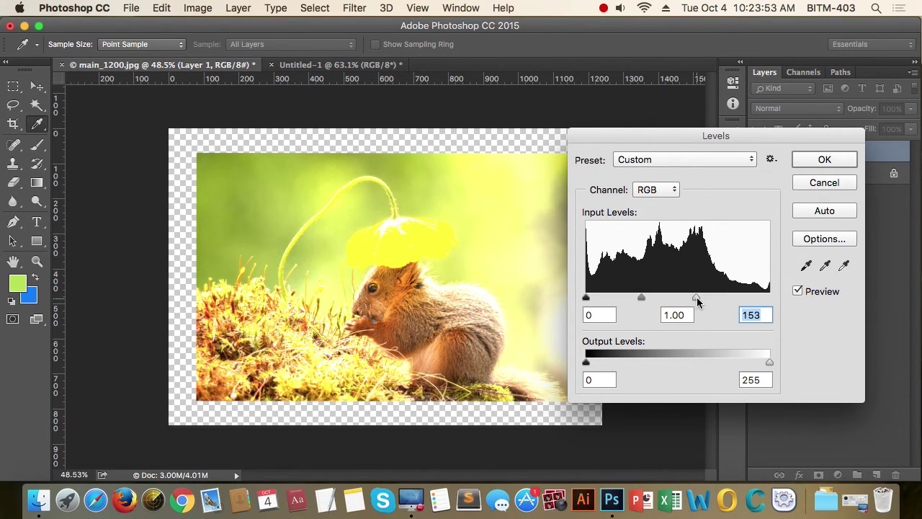
left_click_drag(696, 299, 805, 300)
- Preview the Levels black input at 77 and the midtone at 0.86 separately, resetting both to their defaults
left_click_drag(587, 299, 641, 301)
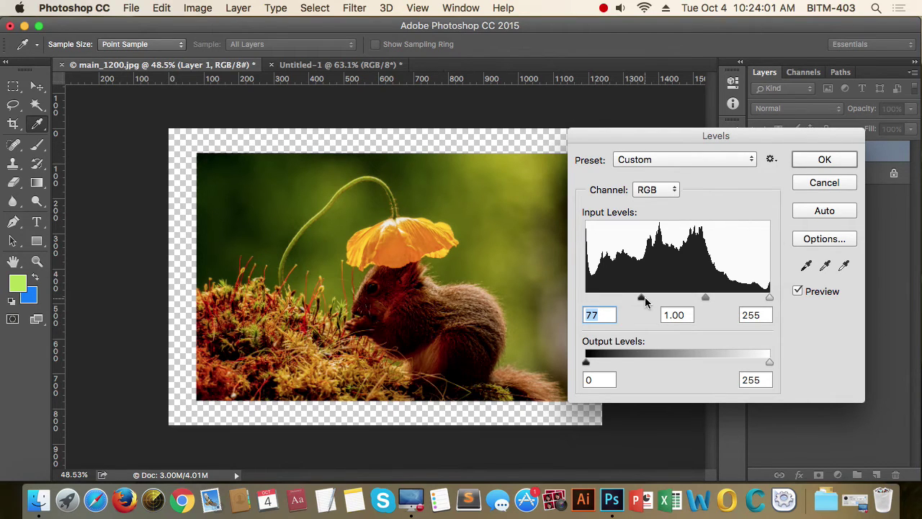
left_click_drag(640, 297, 586, 297)
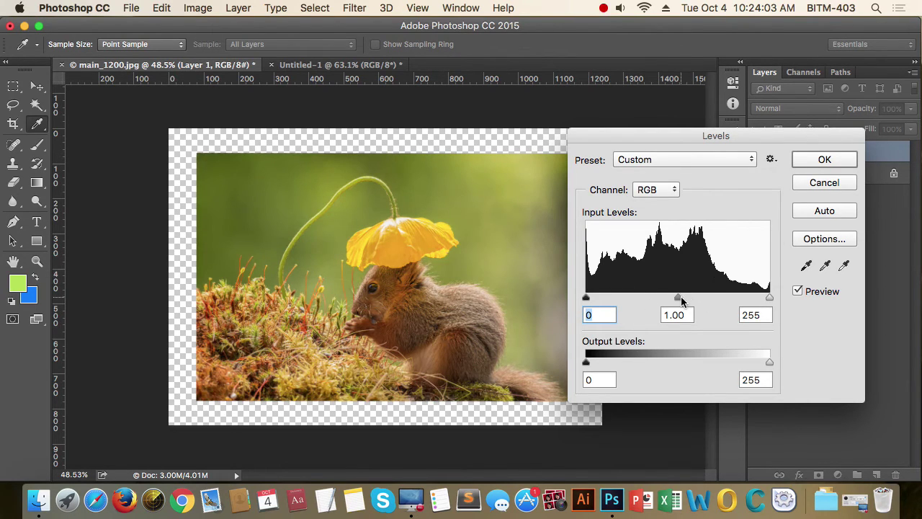
left_click(679, 298)
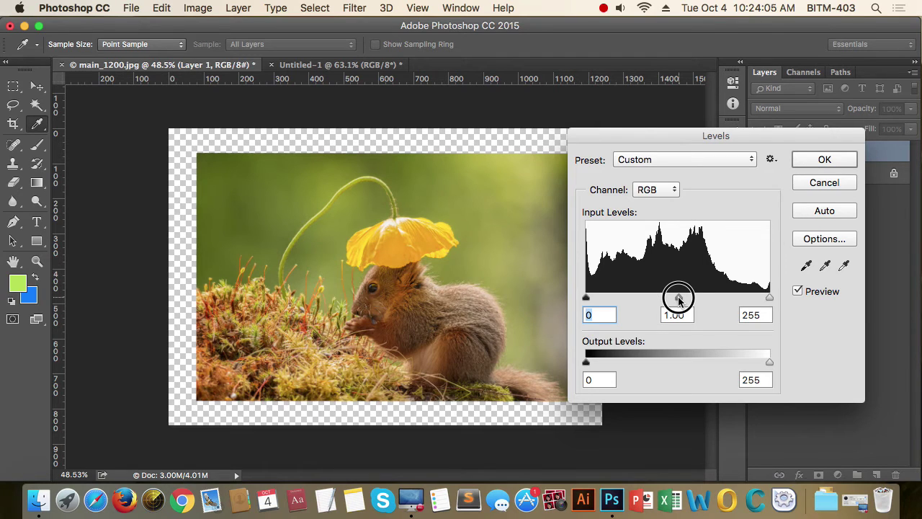
mouse_move(678, 298)
left_mouse_down()
mouse_move(633, 301)
mouse_move(723, 301)
mouse_move(677, 300)
mouse_move(696, 302)
mouse_move(686, 301)
left_mouse_up()
left_click(660, 189)
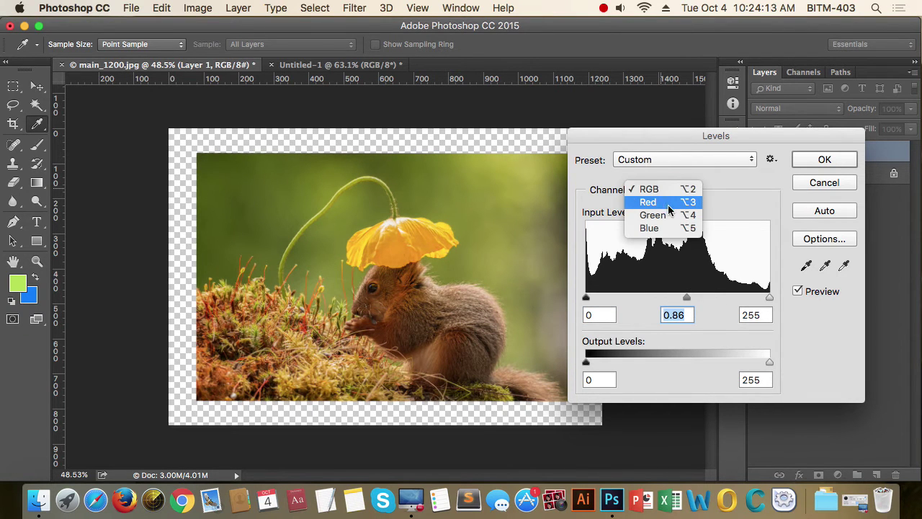
left_click(800, 202)
left_click(821, 185, "alt")
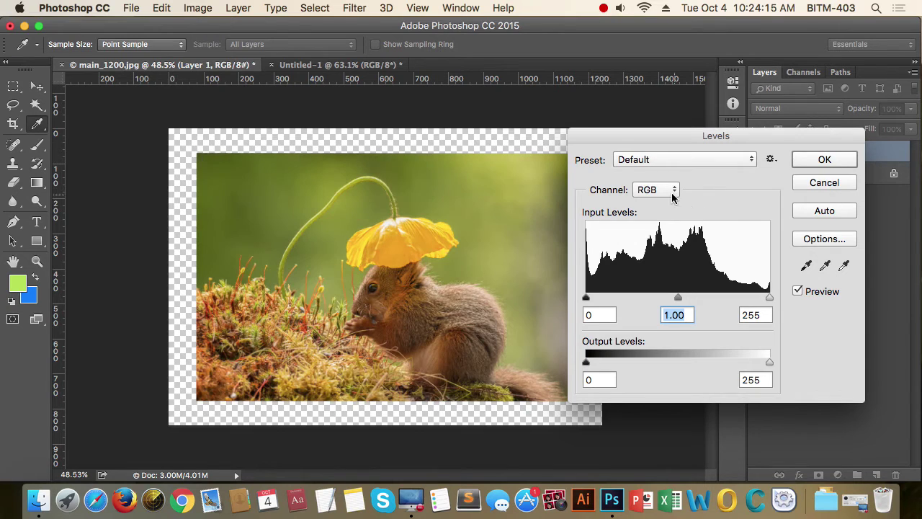
- Switch Levels to the Red channel and try its white input slider
left_click(671, 193)
left_click(670, 203)
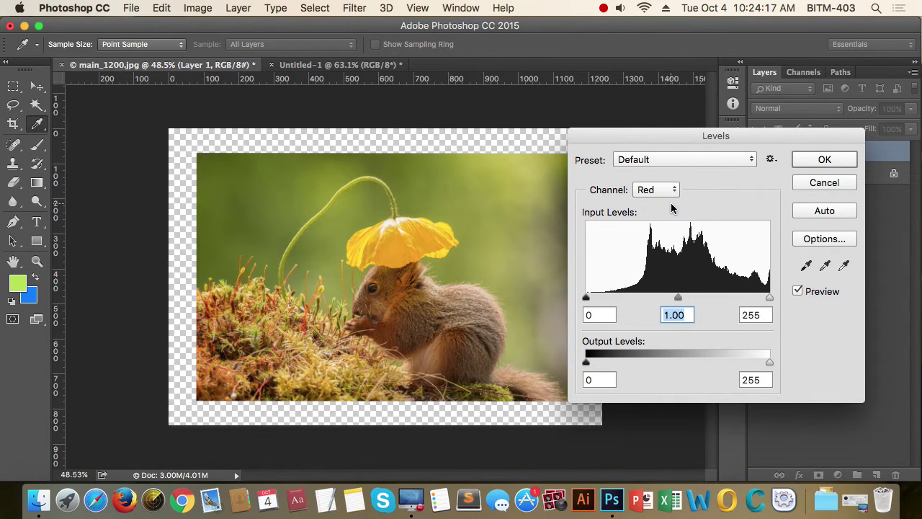
mouse_move(769, 298)
left_mouse_down()
mouse_move(691, 298)
mouse_move(775, 291)
left_mouse_up()
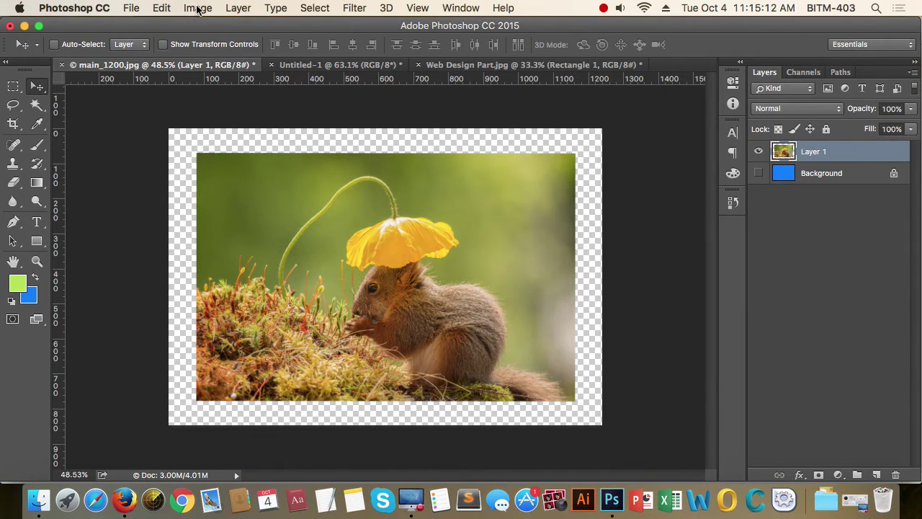
- Open Curves for the photo layer, try a point on the upper part of the RGB curve, and remove it
left_click(197, 8)
mouse_move(229, 46)
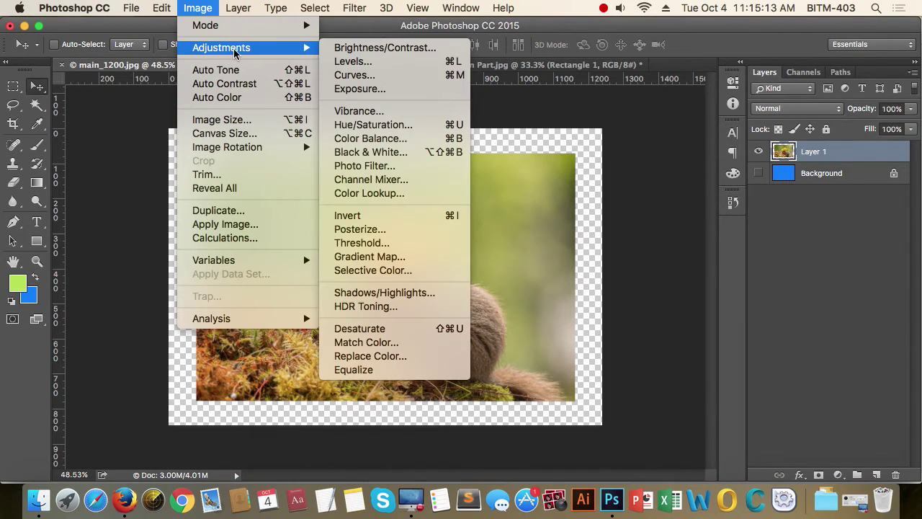
left_click(414, 79)
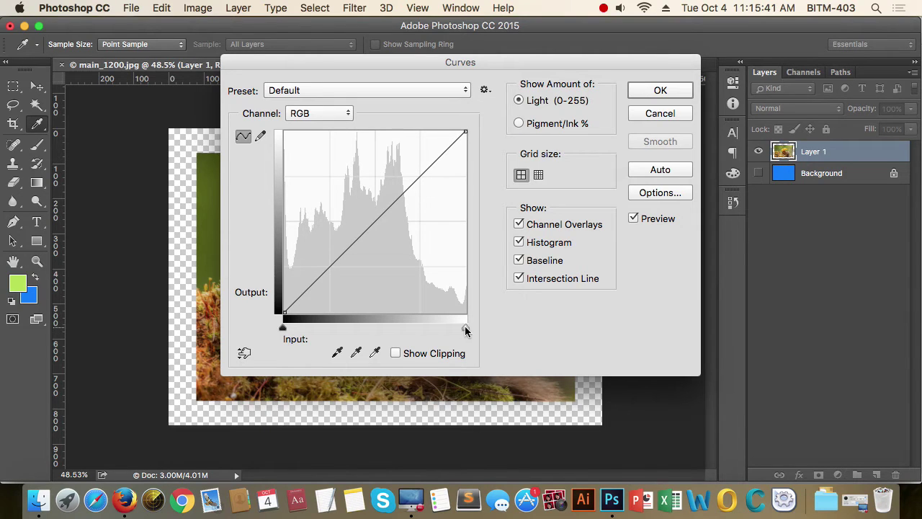
left_click_drag(465, 328, 501, 291)
left_click_drag(456, 63, 696, 72)
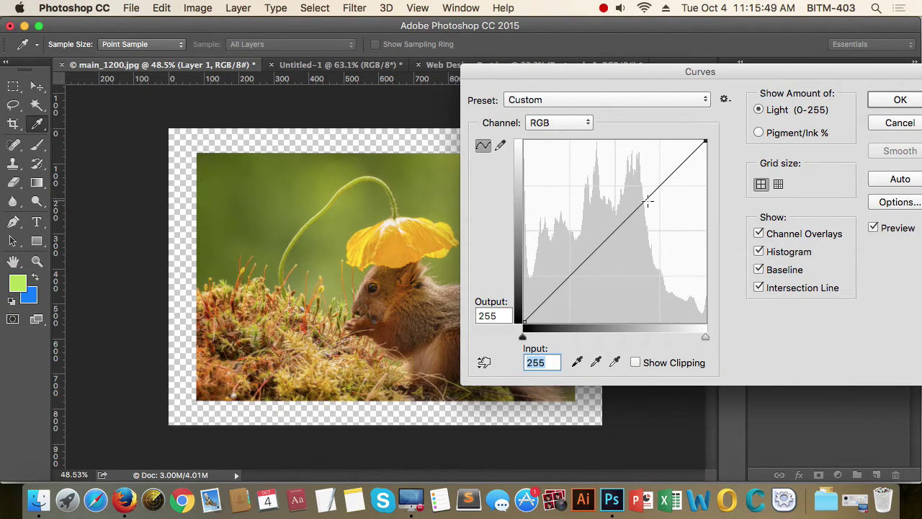
left_click_drag(651, 198, 262, 338)
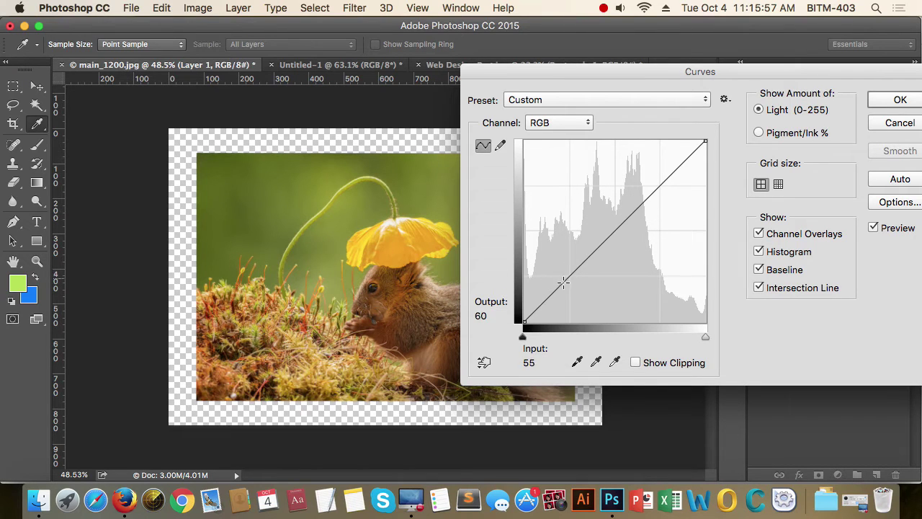
- Preview a brightening RGB curve with raised shadows and a point at input 124, output 200, and cancel Curves
left_click_drag(563, 283, 552, 264)
left_click_drag(598, 203, 612, 179)
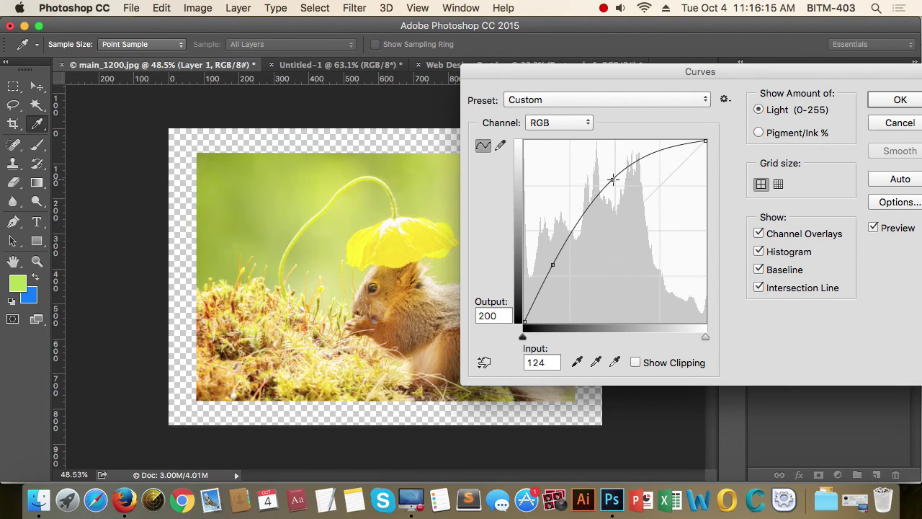
left_click(569, 122)
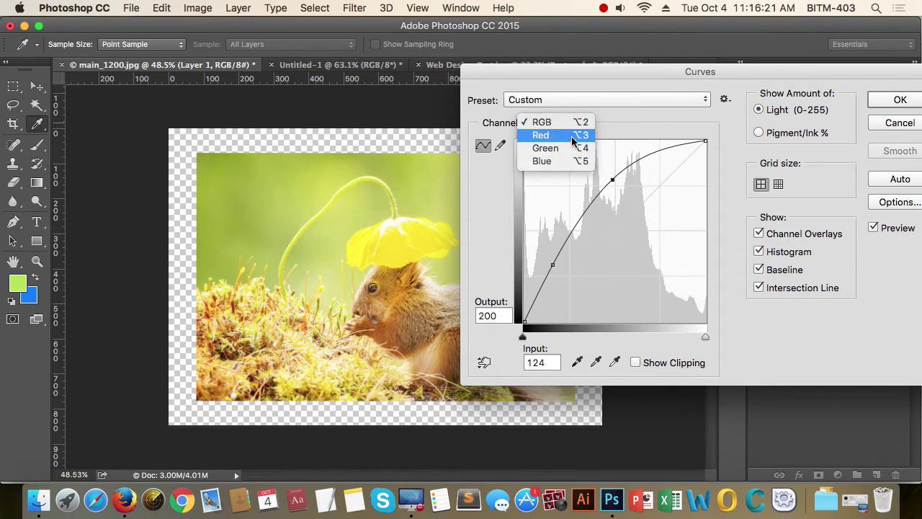
left_click(716, 133)
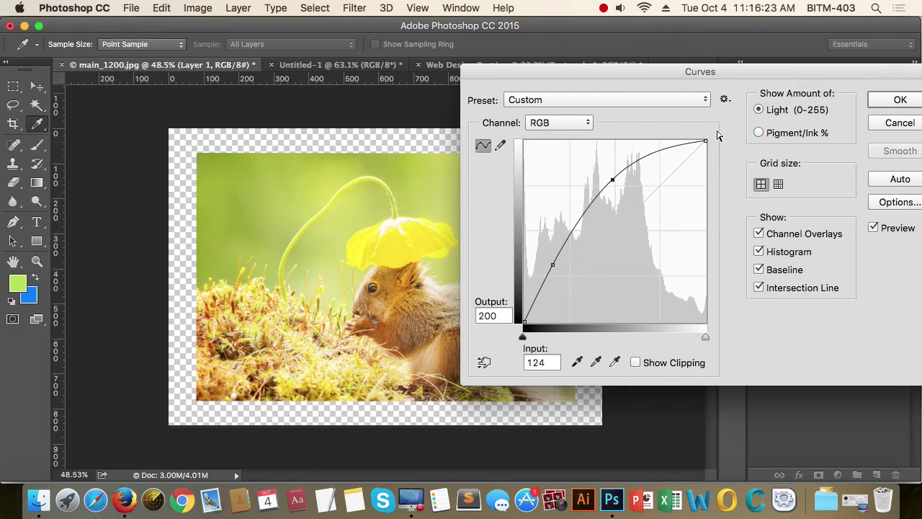
left_click_drag(715, 74, 654, 77)
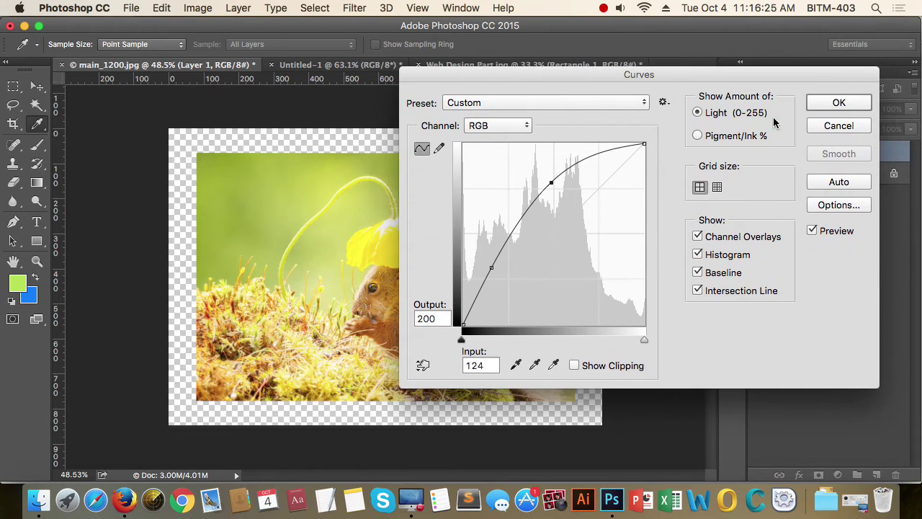
left_click(838, 126)
- Open Hue/Saturation for the photo layer and shift the master Hue to +99
left_click(198, 8)
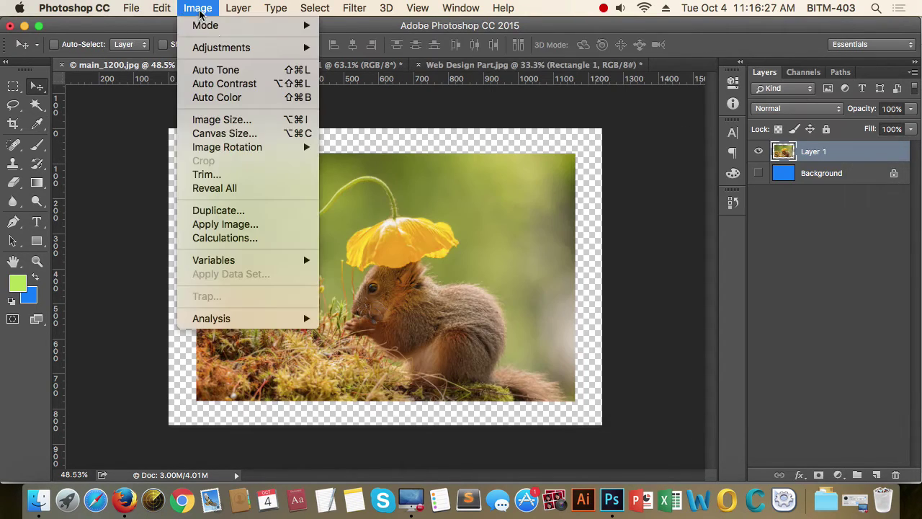
mouse_move(245, 56)
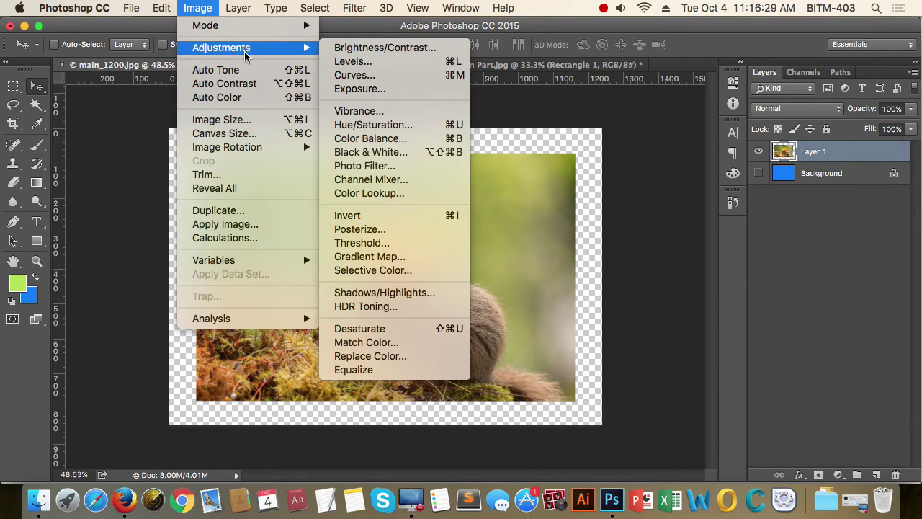
left_click(406, 130)
left_click_drag(434, 84, 694, 142)
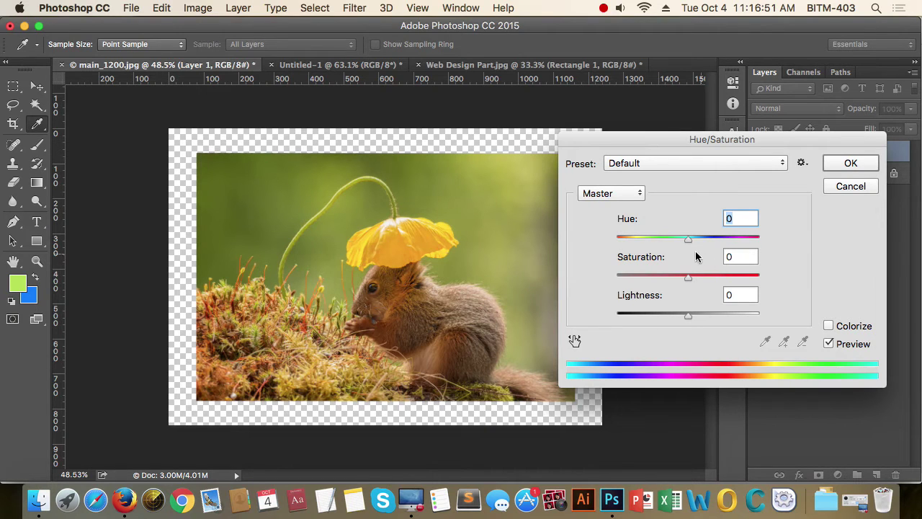
left_click_drag(718, 139, 702, 116)
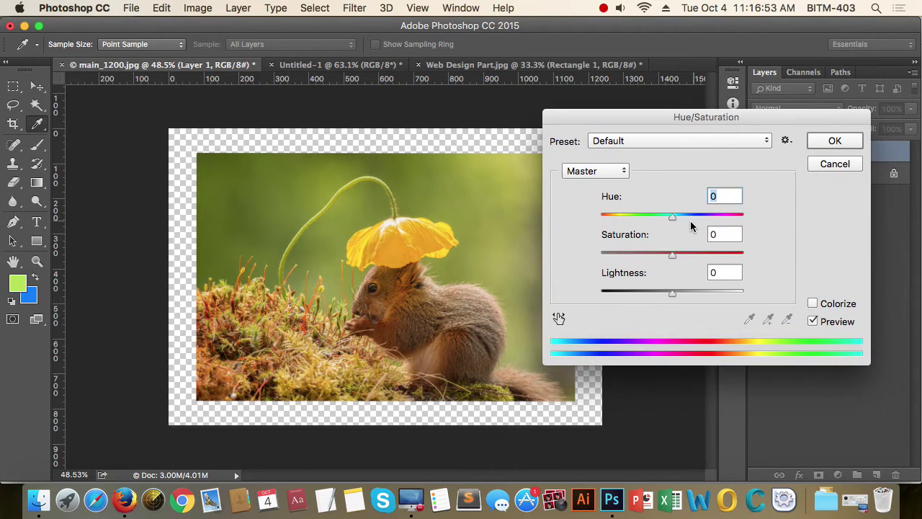
left_click_drag(671, 216, 721, 225)
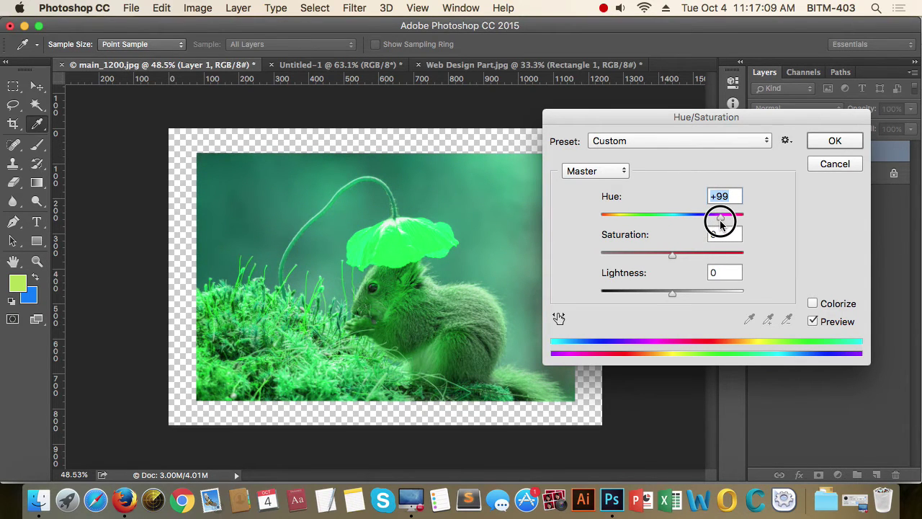
left_click_drag(721, 224, 721, 225)
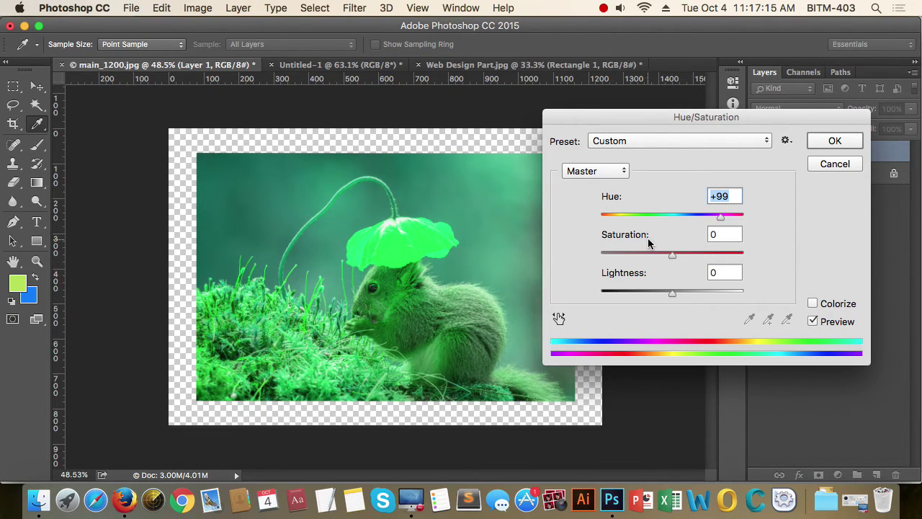
- Preview Saturation at -100 and +100, and settle it at +19
left_click_drag(672, 259, 599, 261)
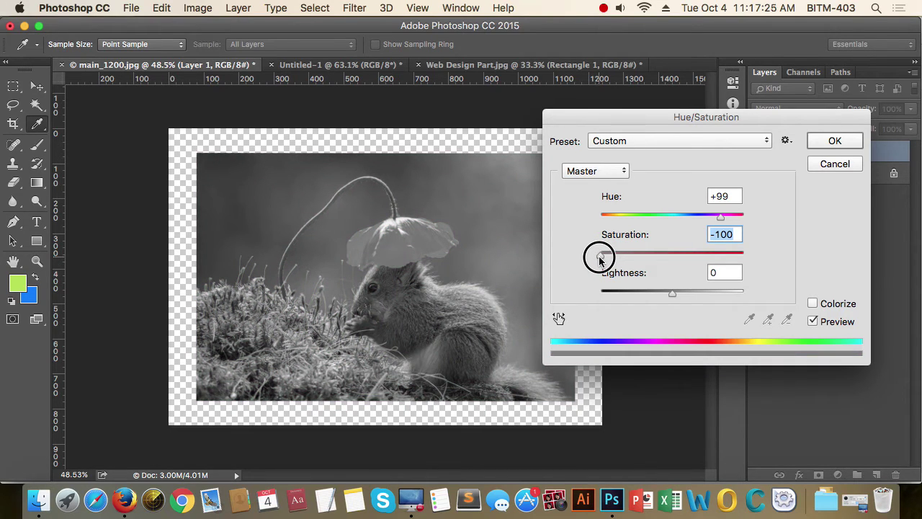
left_click_drag(599, 261, 769, 257)
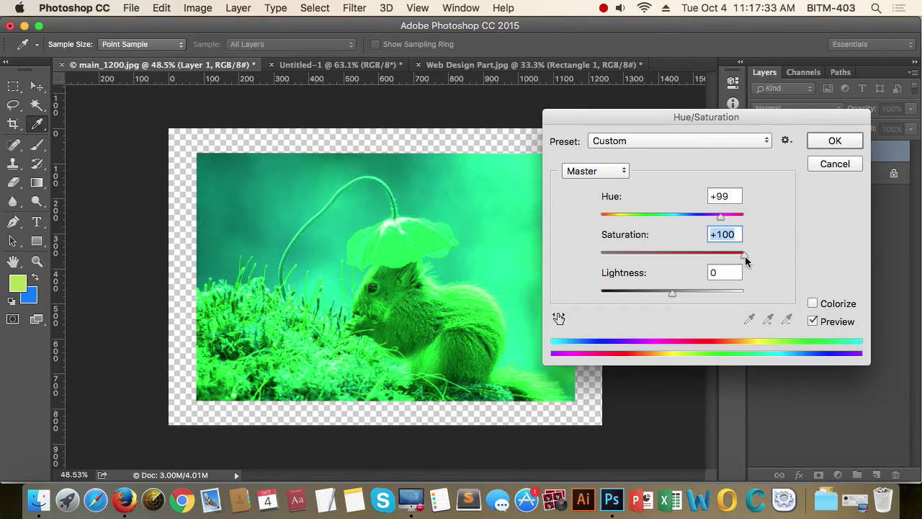
left_click_drag(745, 260, 686, 258)
key("Tab")
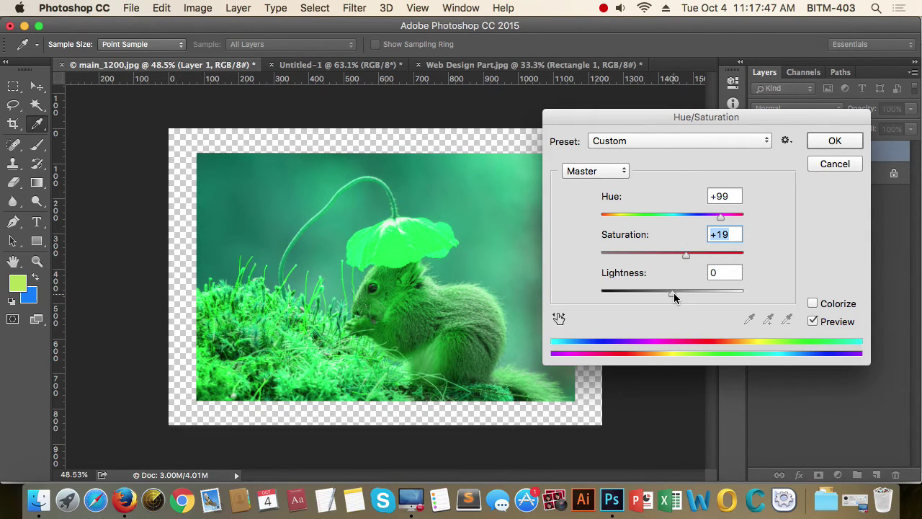
- Preview Lightness at +100, and set the sliders to Hue +119, Saturation +47 and Lightness +7
left_click_drag(674, 297, 754, 303)
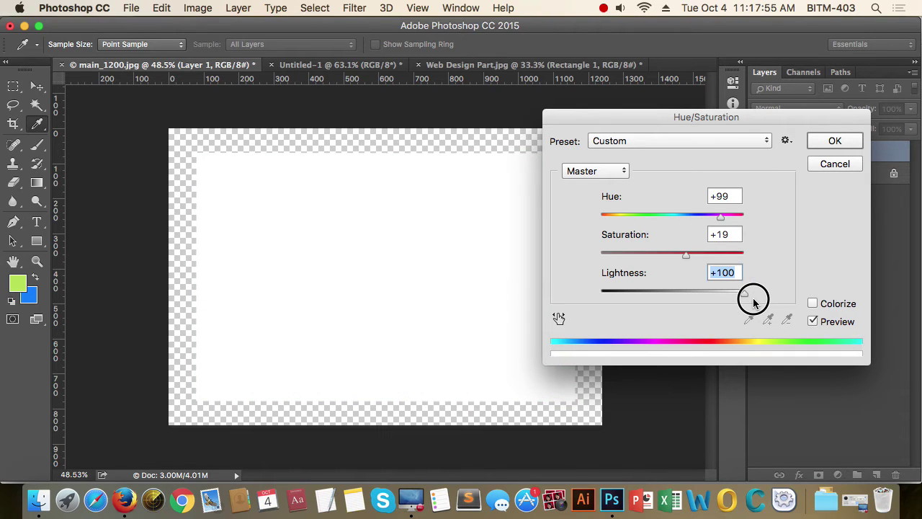
left_click_drag(754, 303, 677, 294)
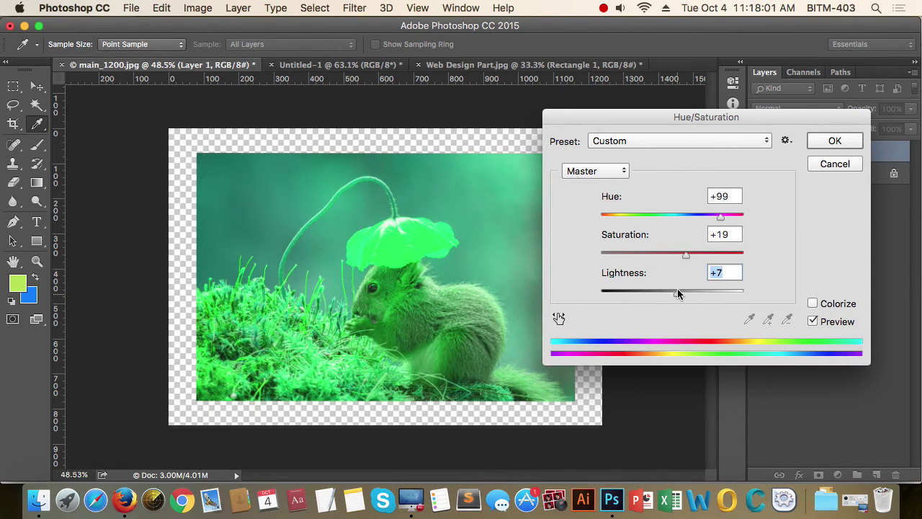
left_click_drag(686, 258, 706, 261)
left_click_drag(720, 216, 726, 216)
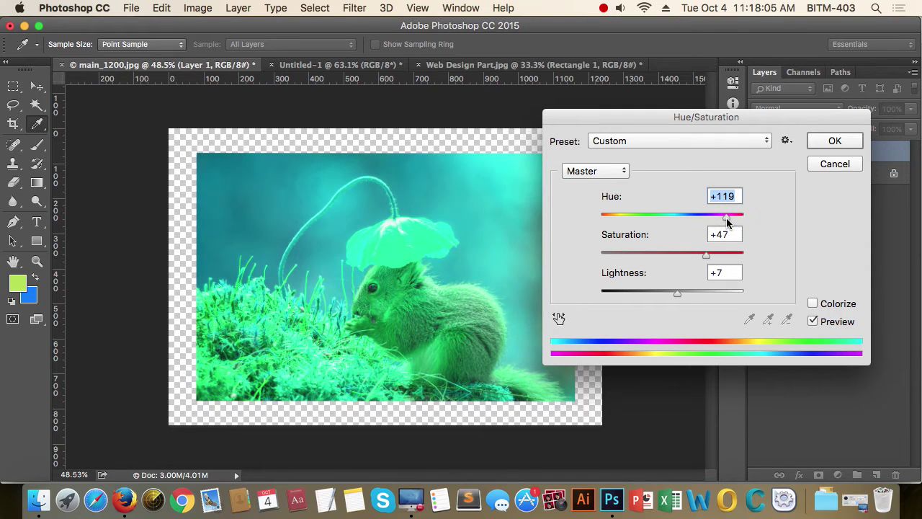
- Turn on Colorize in Hue/Saturation and preview tints with the hue at 360 and 74
left_click(841, 308)
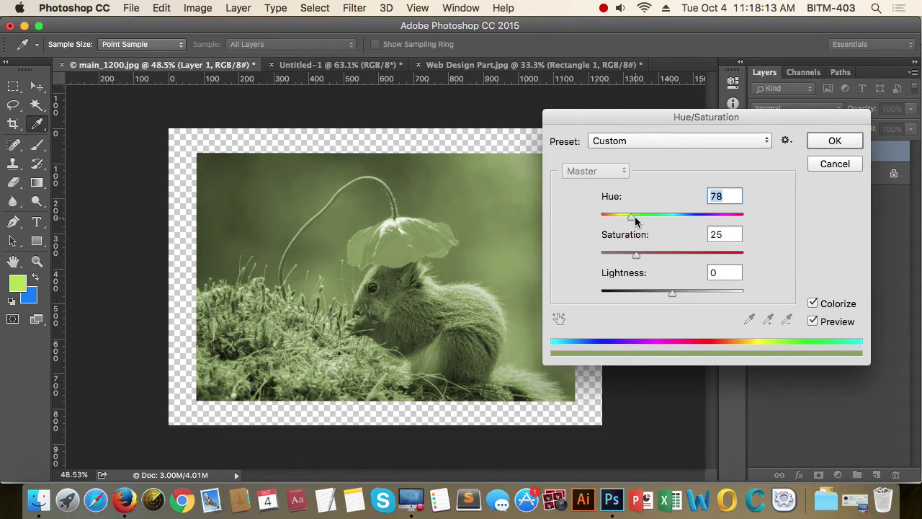
left_click_drag(635, 221, 664, 224)
left_click_drag(692, 224, 751, 225)
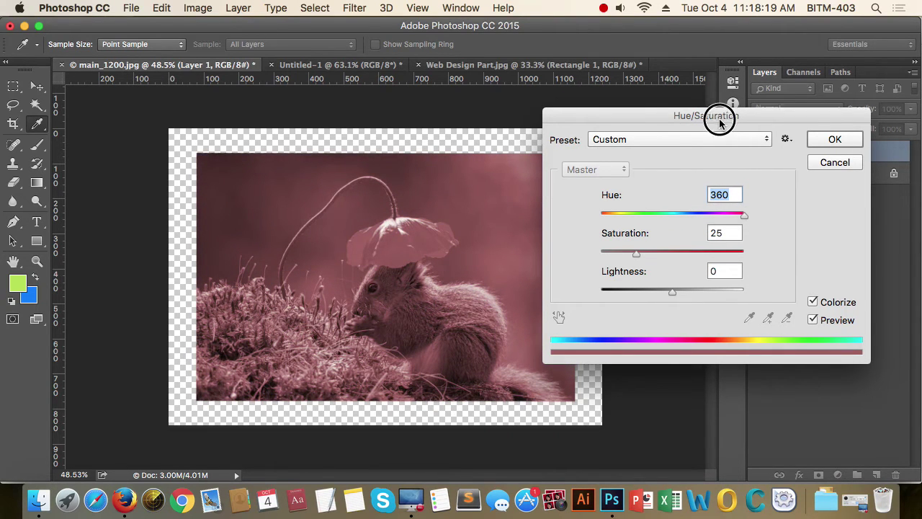
left_click_drag(720, 117, 802, 101)
left_click_drag(829, 202, 712, 203)
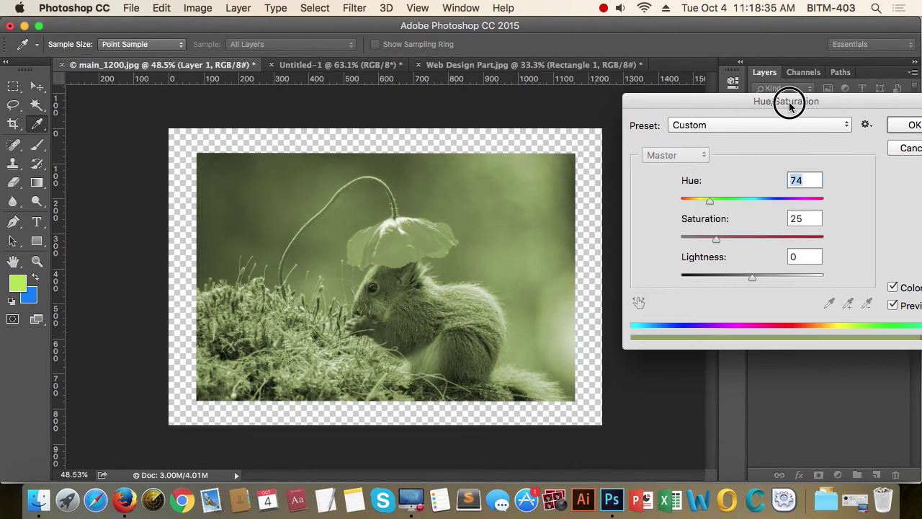
left_click_drag(791, 101, 666, 126)
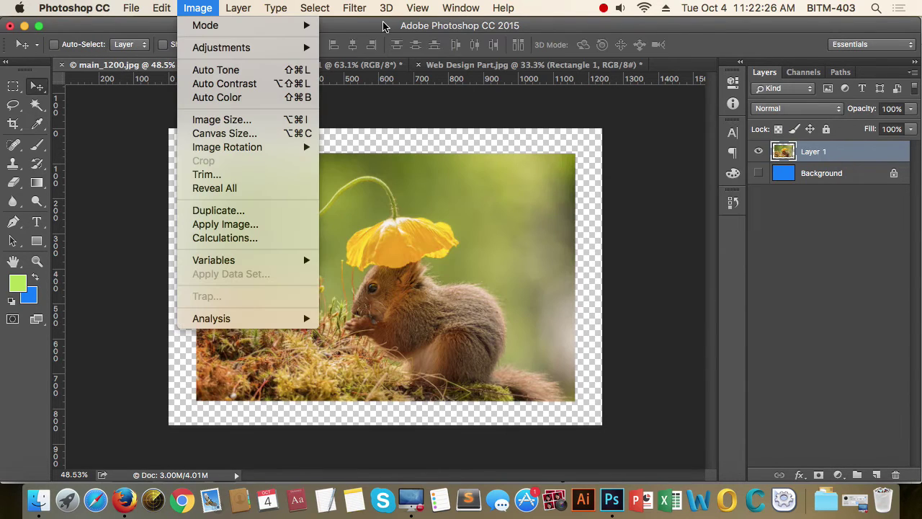
- Open Color Balance, try Cyan–Red at -100 in the midtones, and set the color levels to +20, +42 and +94
mouse_move(221, 48)
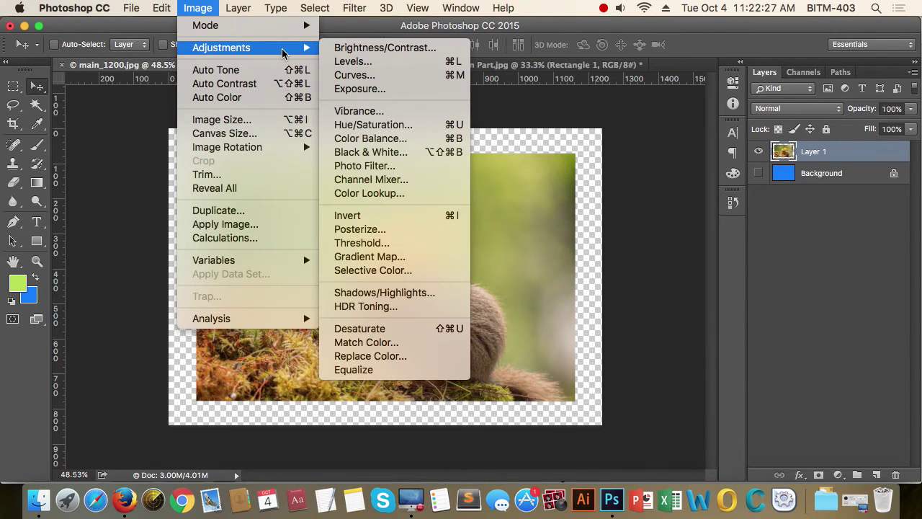
left_click(418, 138)
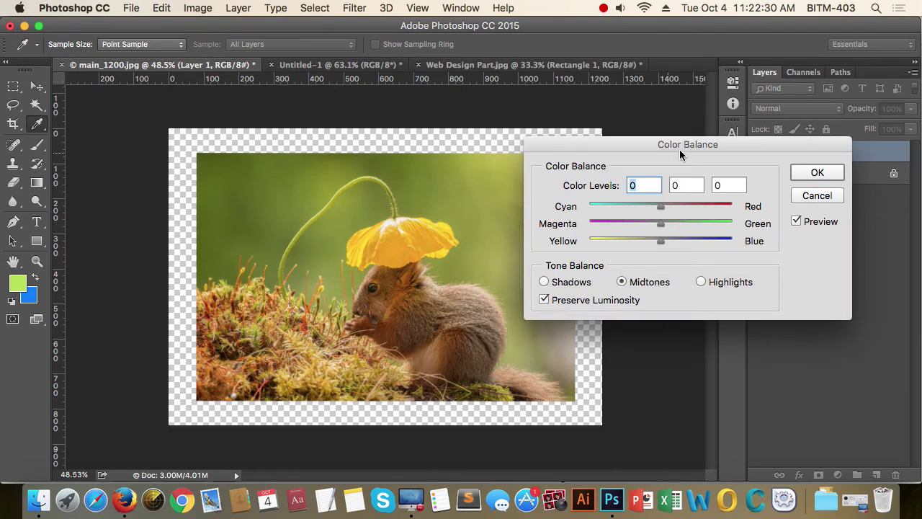
left_click_drag(680, 148, 571, 137)
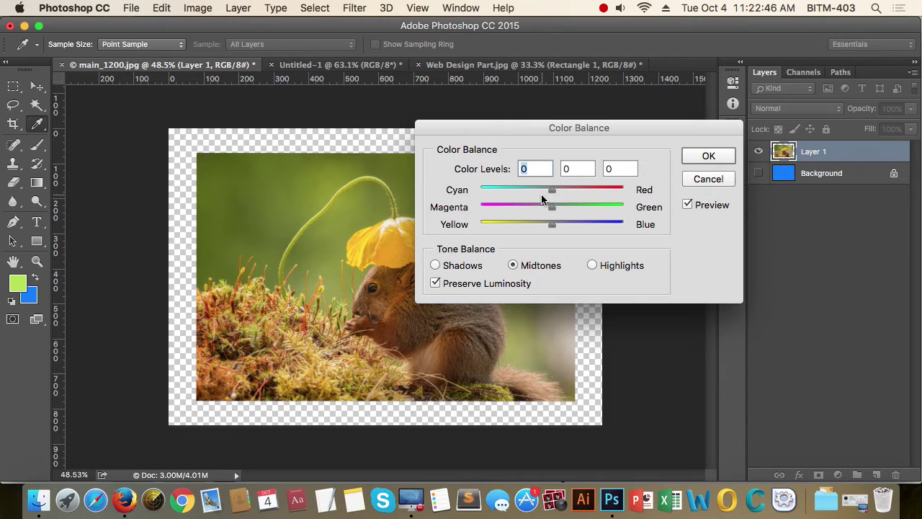
left_click_drag(551, 191, 479, 189)
left_click_drag(525, 126, 705, 96)
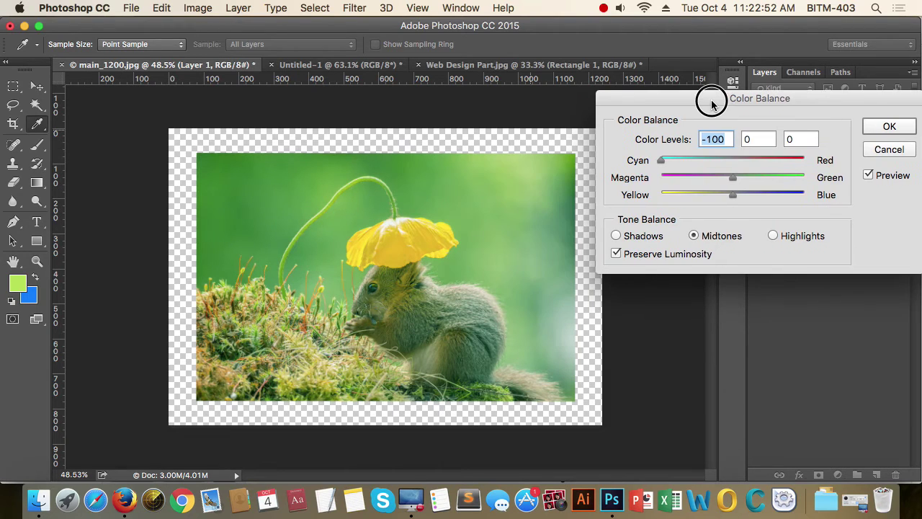
left_click_drag(659, 160, 798, 201)
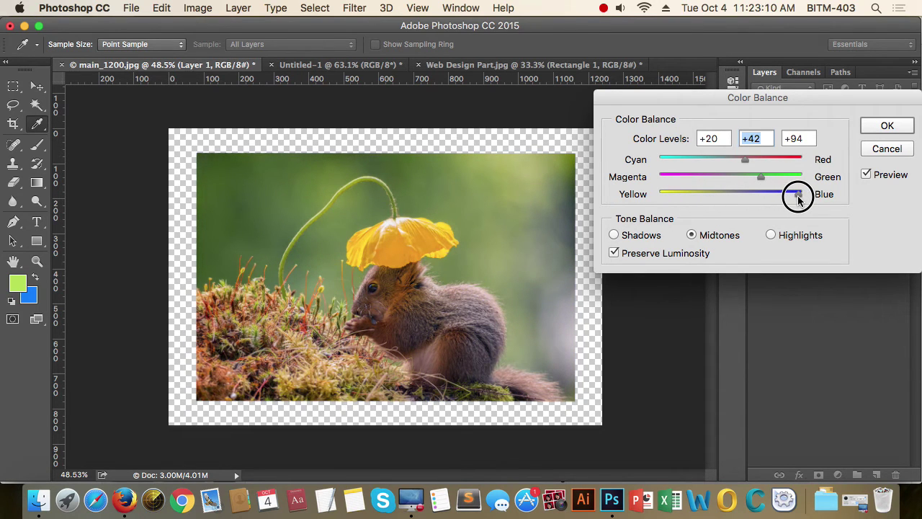
- Set the midtone Magenta–Green level to +11, and check the Highlights and Shadows tone ranges before returning to Midtones
left_click_drag(762, 177, 739, 177)
left_click_drag(769, 103, 669, 104)
left_click(673, 237)
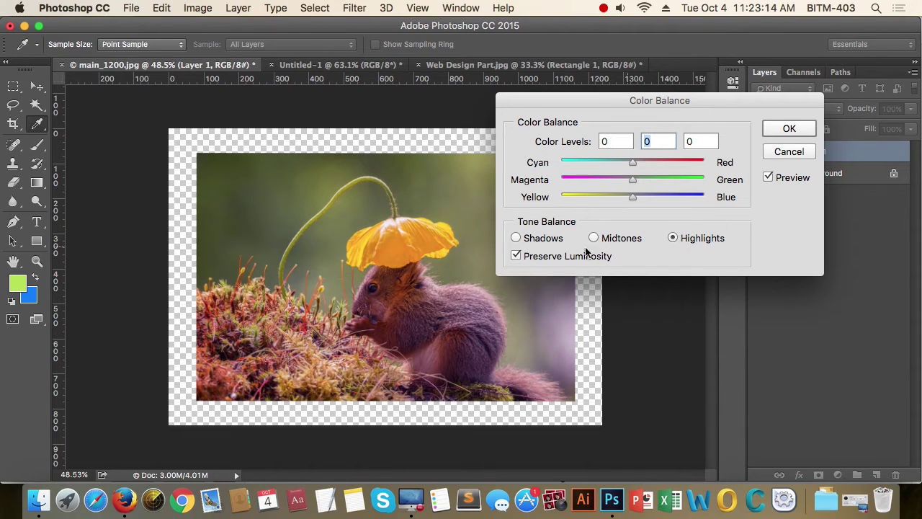
left_click(516, 238)
left_click(591, 239)
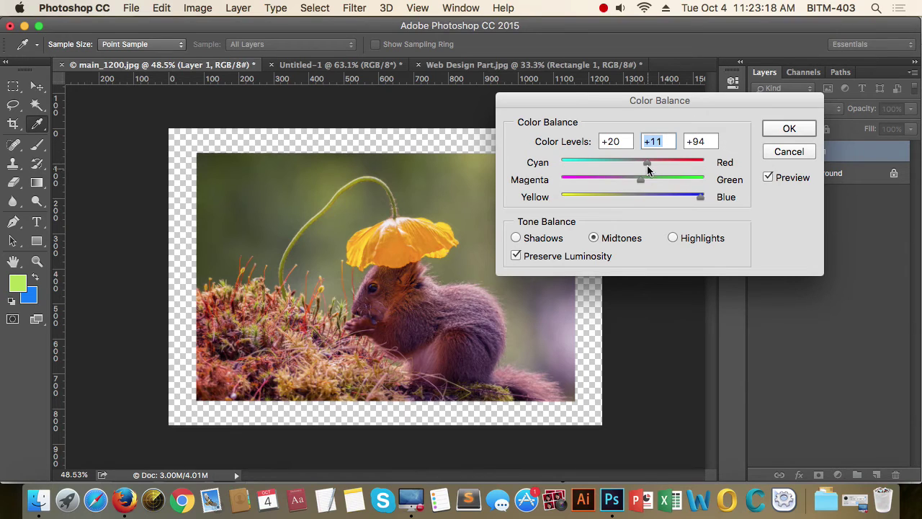
- Preview midtone levels of -26 for Cyan–Red and +76 for Yellow–Blue, and cancel Color Balance
left_click_drag(647, 164, 613, 162)
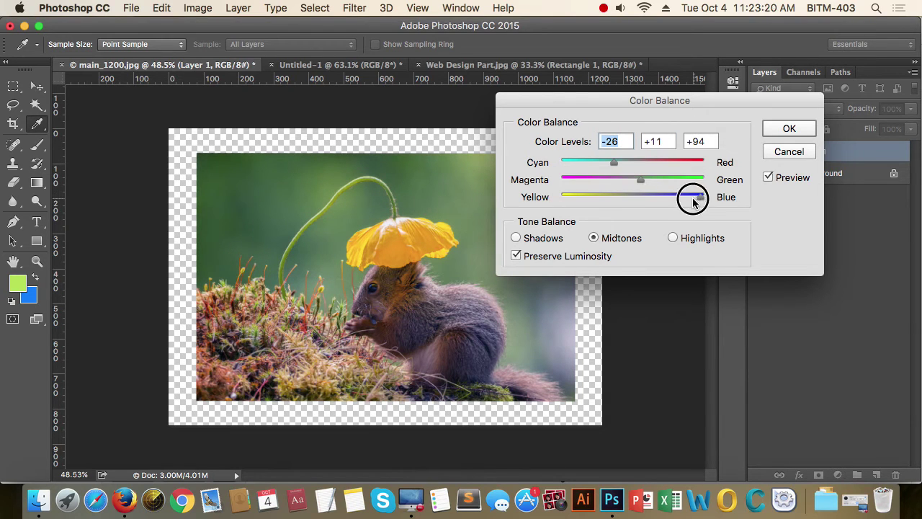
mouse_move(693, 201)
left_mouse_down()
mouse_move(644, 196)
mouse_move(688, 200)
left_mouse_up()
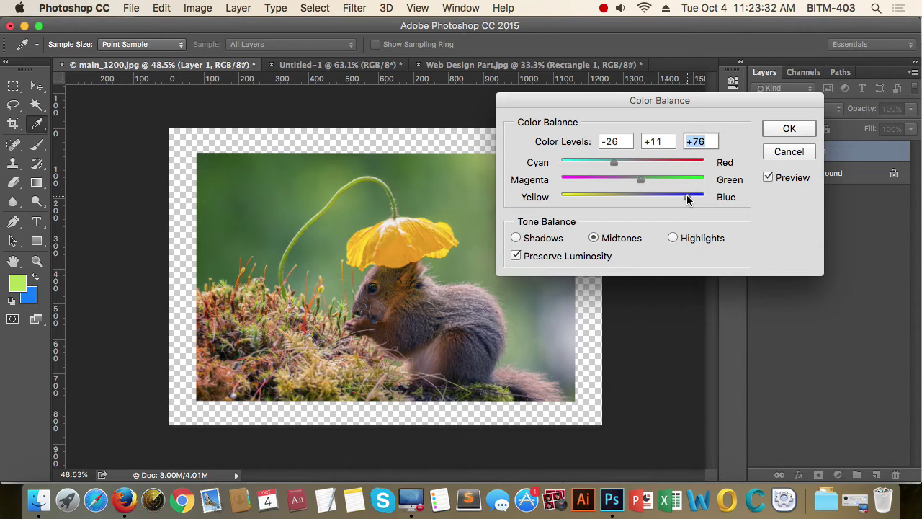
left_click_drag(688, 198, 626, 162)
left_click(806, 152)
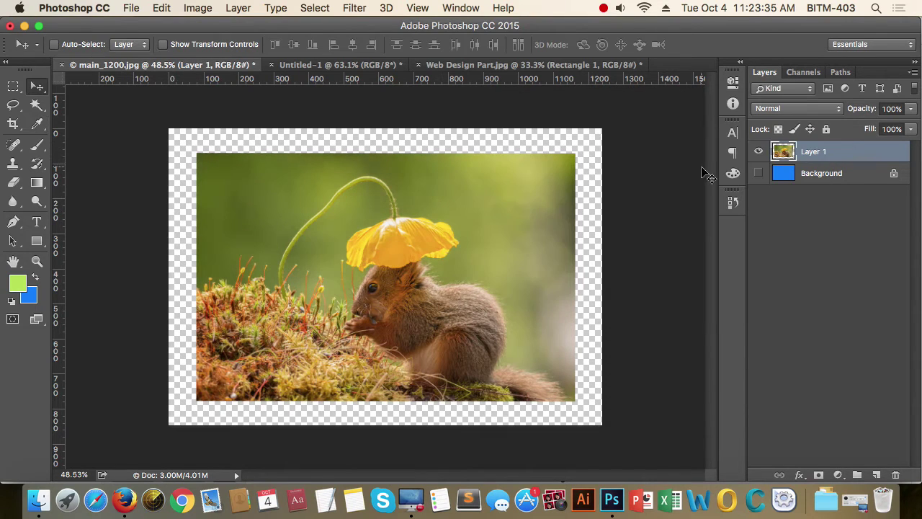
- Open the Black & White adjustment, raise Greens to 300%, and preview Yellows at 167% and 3%
left_click(198, 8)
mouse_move(238, 49)
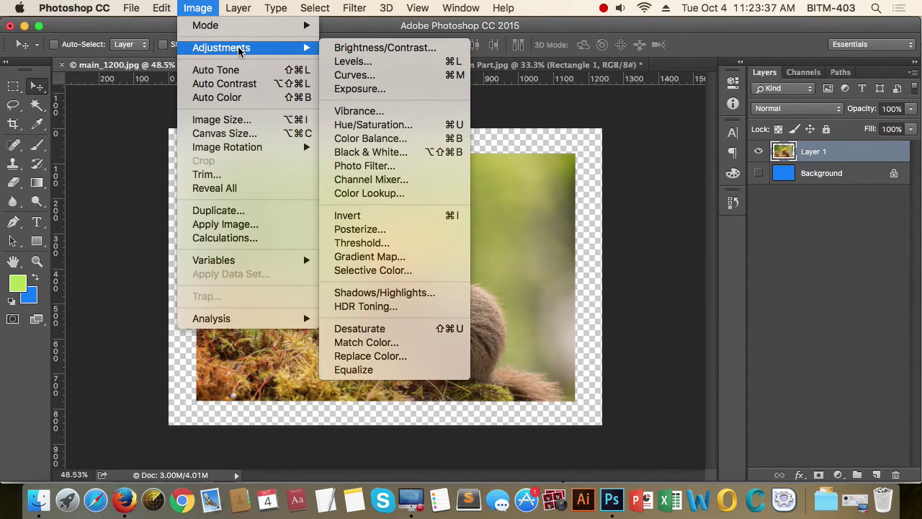
left_click(395, 155)
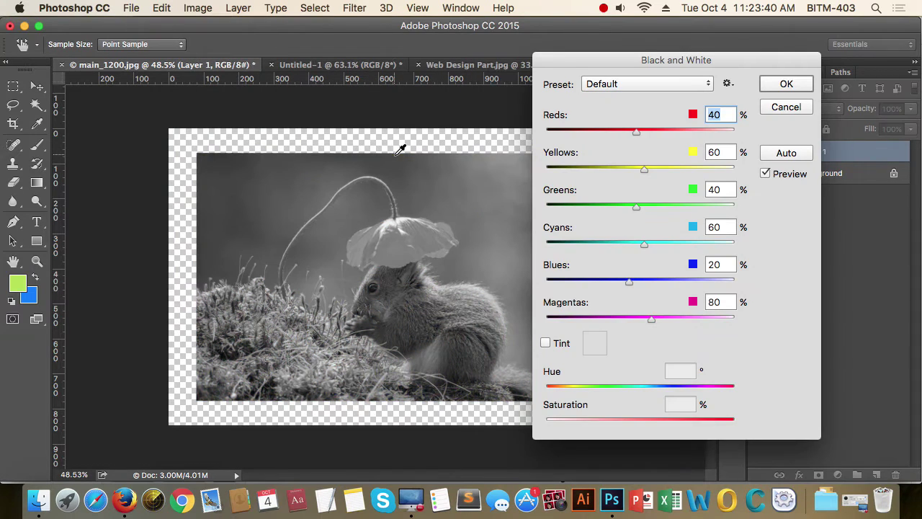
left_click_drag(657, 60, 722, 69)
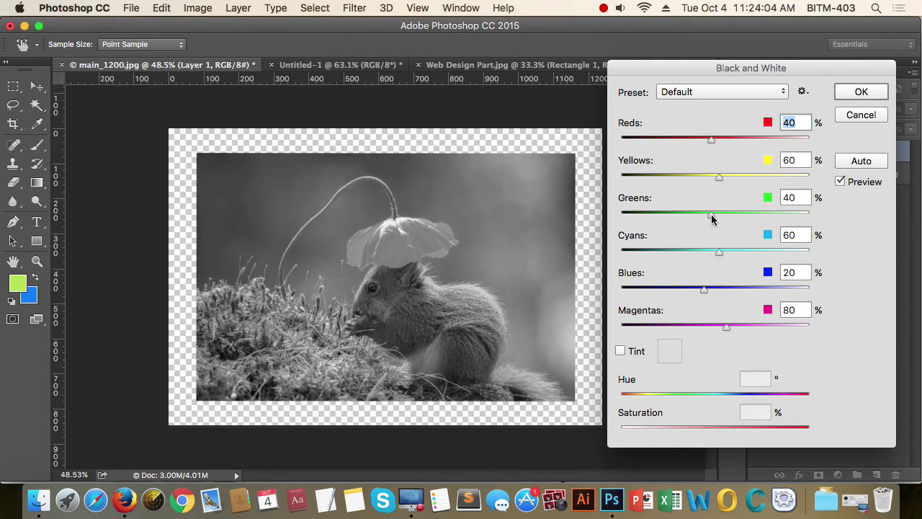
left_click_drag(711, 214, 817, 214)
left_click_drag(720, 177, 760, 180)
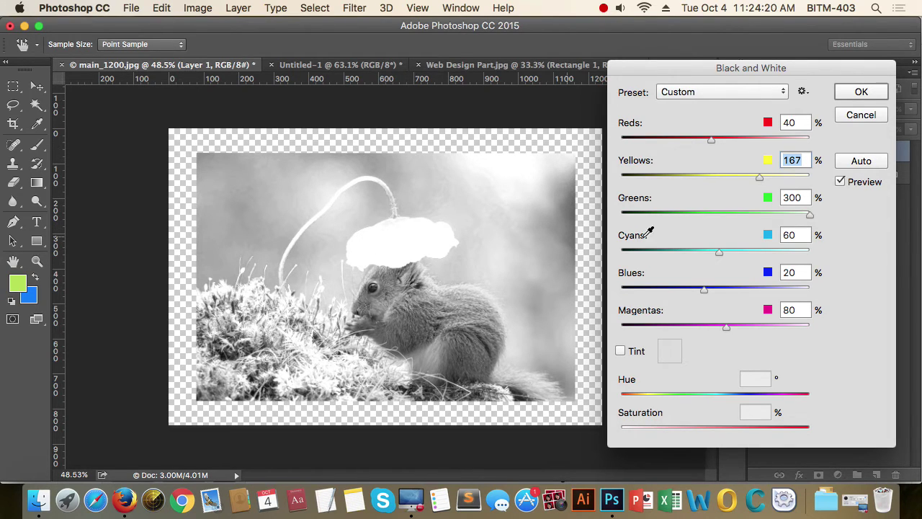
left_click_drag(760, 179, 698, 182)
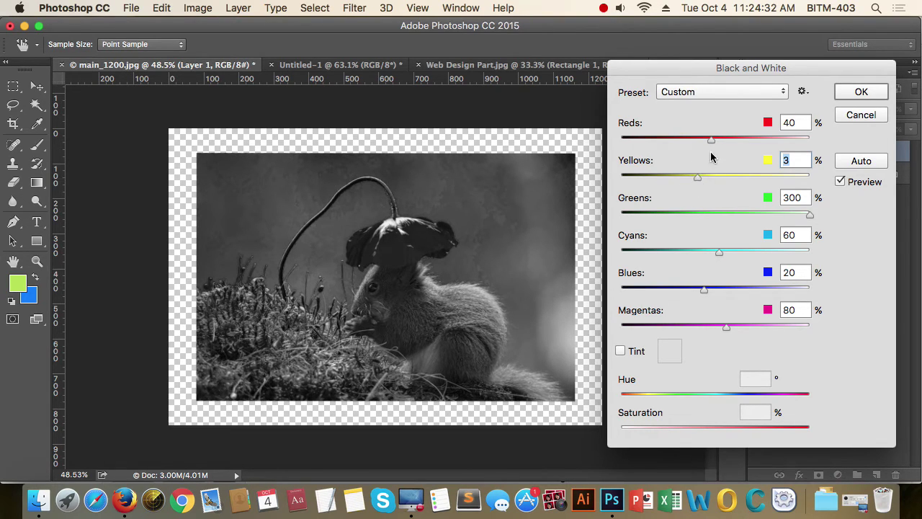
- Apply the black-and-white conversion with Reds at 159%, Yellows at 30% and Greens reduced, and undo it
left_click_drag(710, 138, 757, 140)
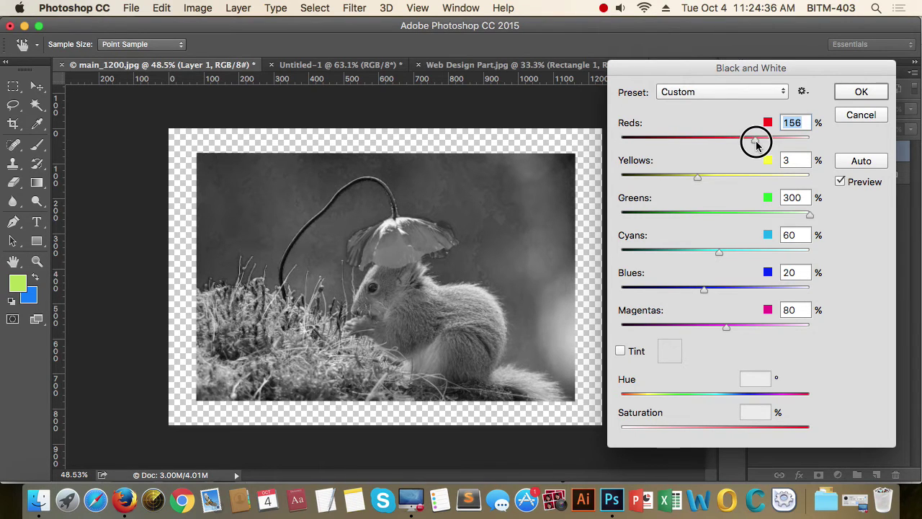
left_click_drag(705, 184, 706, 175)
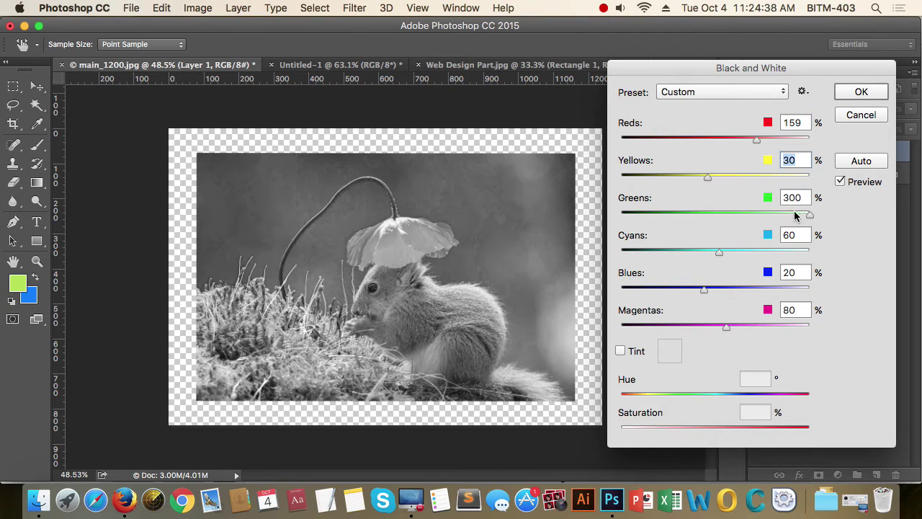
left_click_drag(808, 214, 723, 215)
left_click(862, 93)
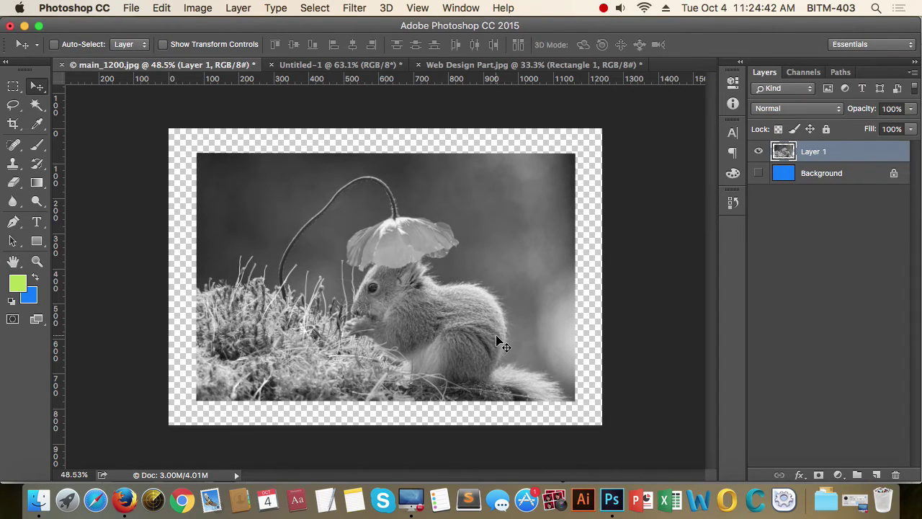
key("super+z")
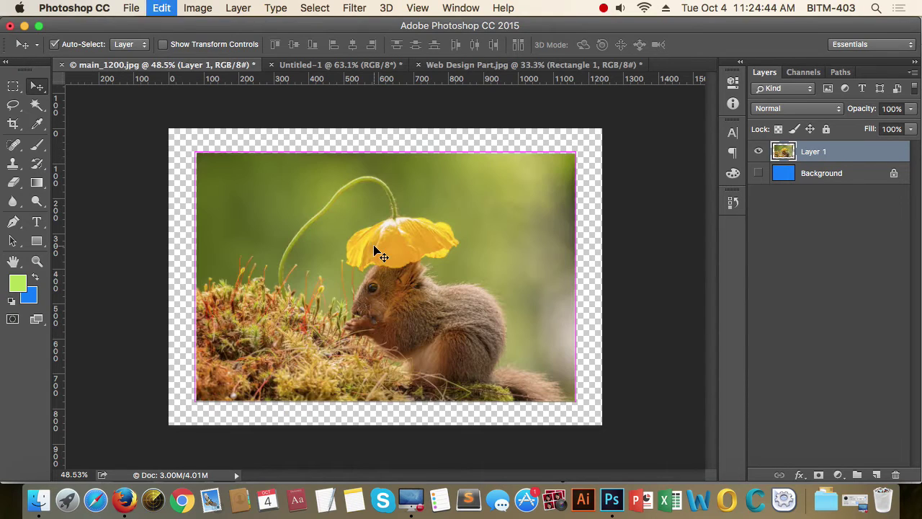
left_click(199, 8)
mouse_move(216, 25)
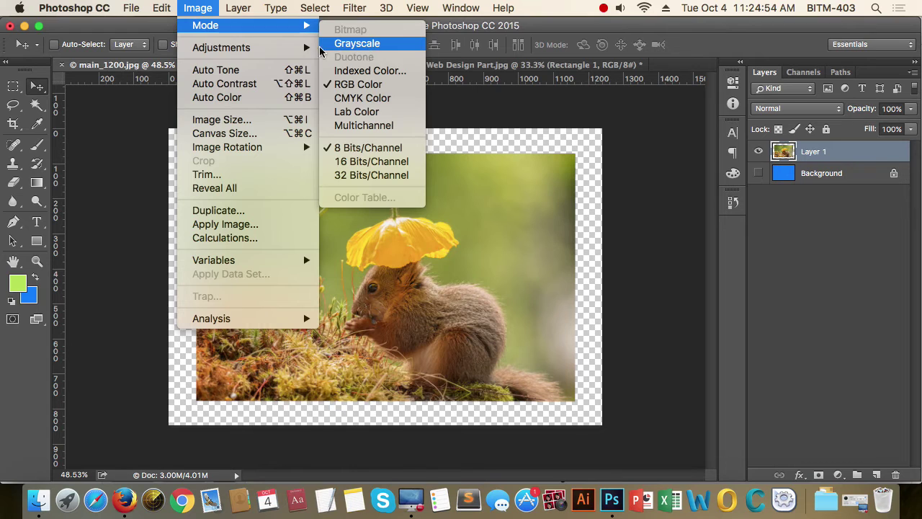
mouse_move(303, 49)
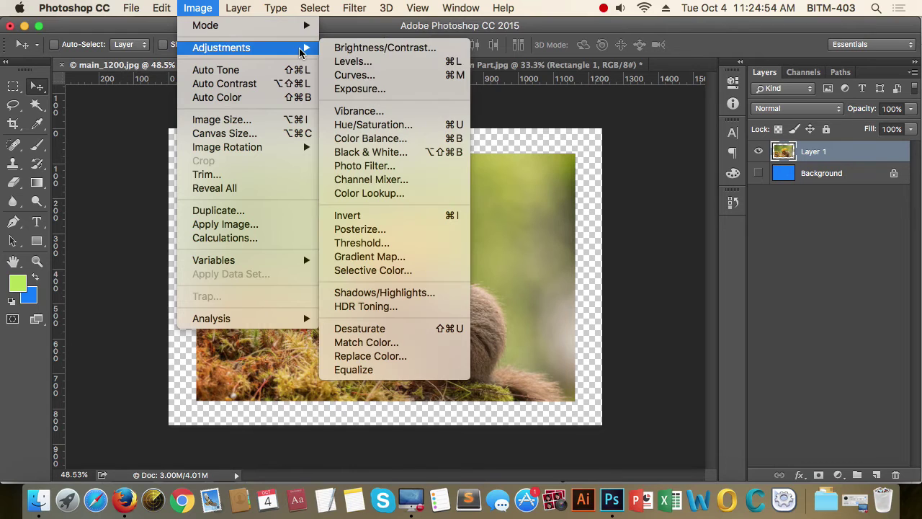
left_click(407, 154)
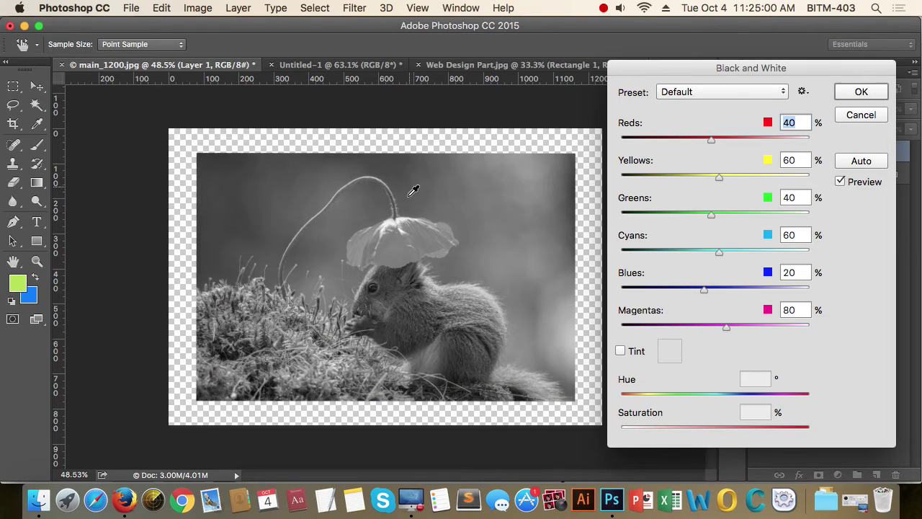
left_click(861, 114)
- In Web Design Part.jpg, copy a rectangular area of Layer 1 covering the blurred monitor stand and tablet beside the hand-held tablet
left_click(568, 67)
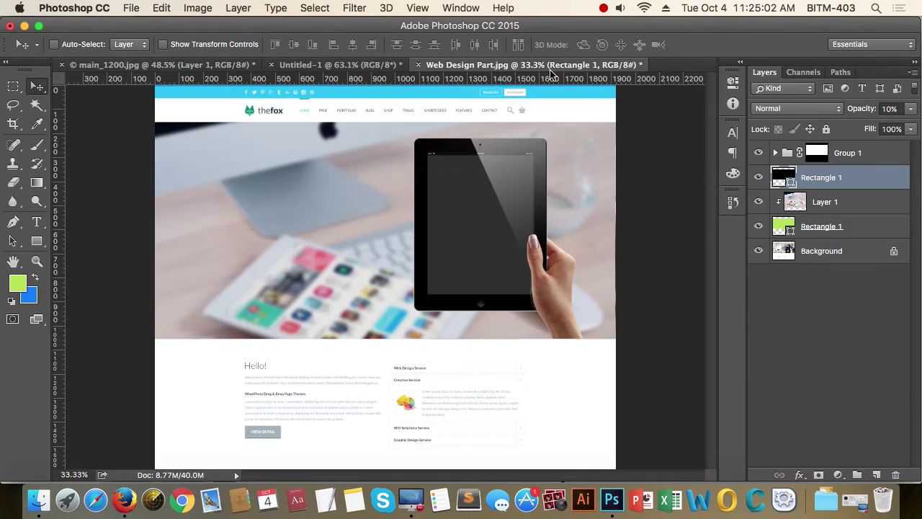
left_click(833, 202)
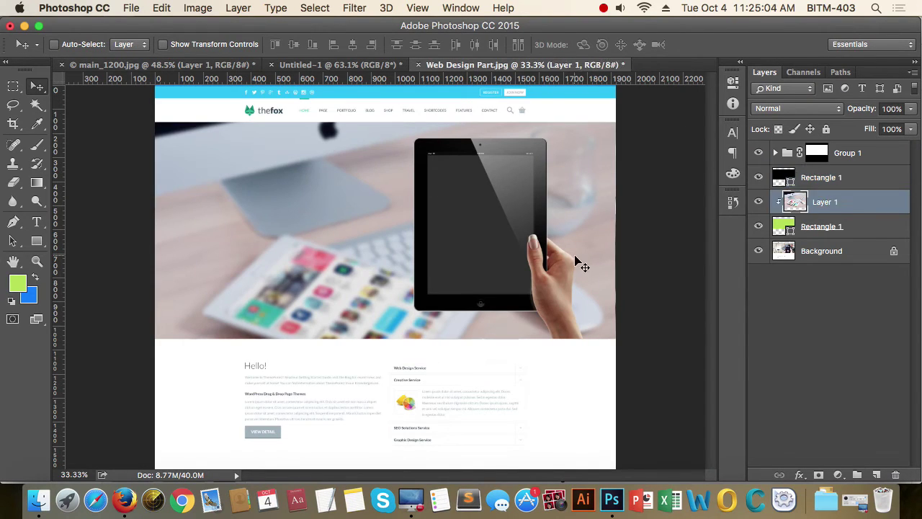
key("m")
left_click_drag(248, 162, 387, 324)
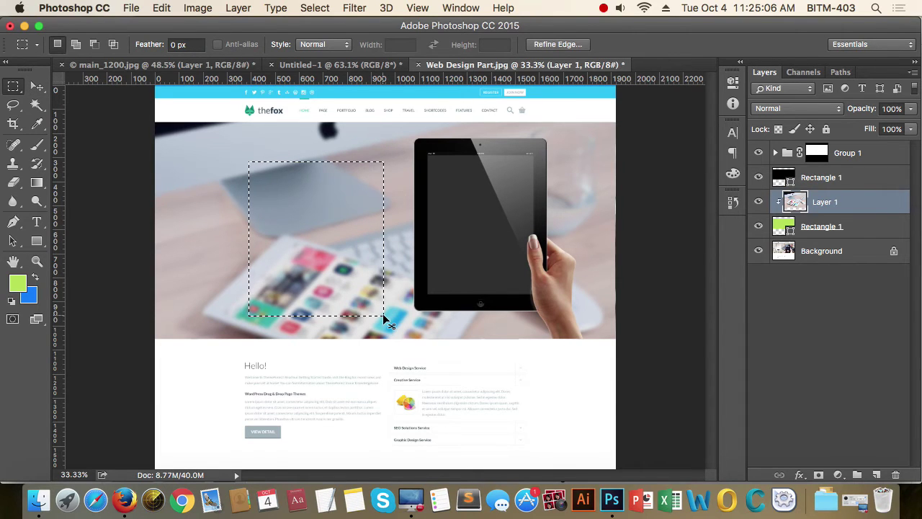
key("super+c")
- Paste the copied area into main_1200.jpg and move it over the upper-right corner of the canvas
left_click(166, 65)
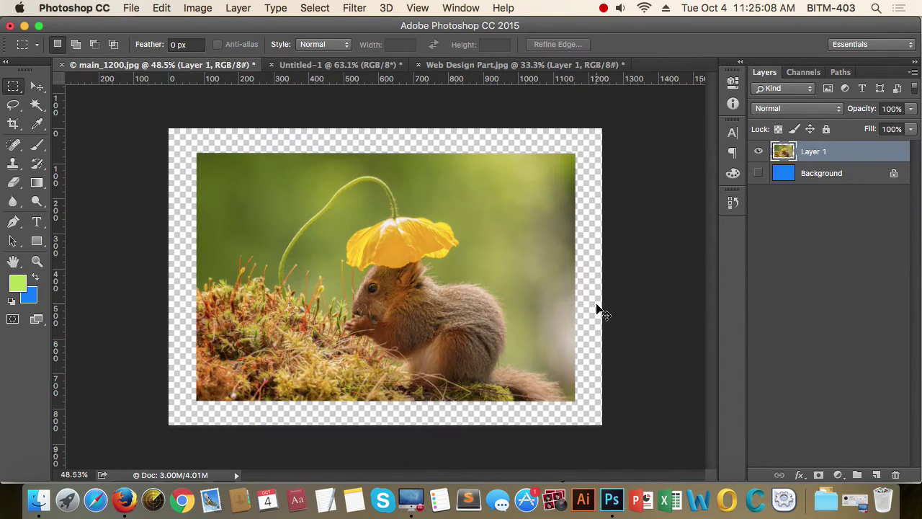
key("super+v")
key("v")
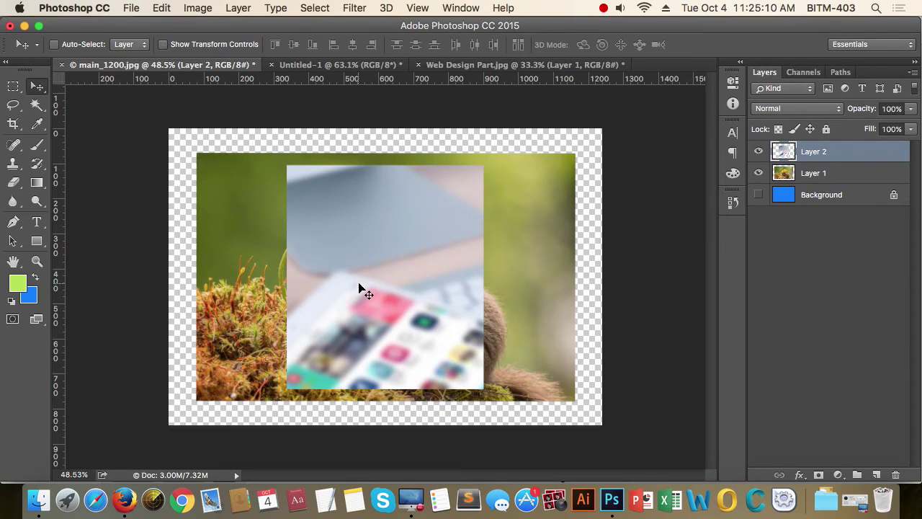
left_click_drag(360, 291, 518, 241)
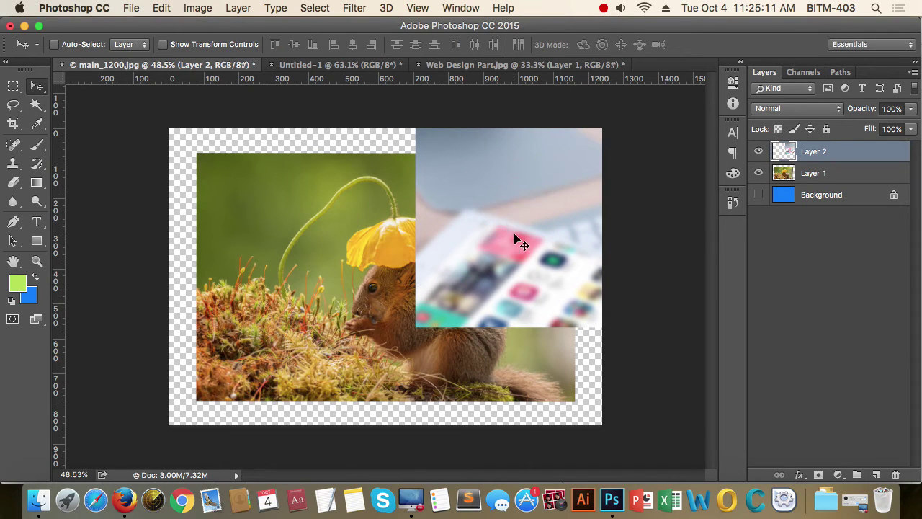
- Apply the Black & White adjustment with the Default preset to the squirrel photo on Layer 1 only
left_click(817, 173)
left_click(198, 9)
mouse_move(229, 47)
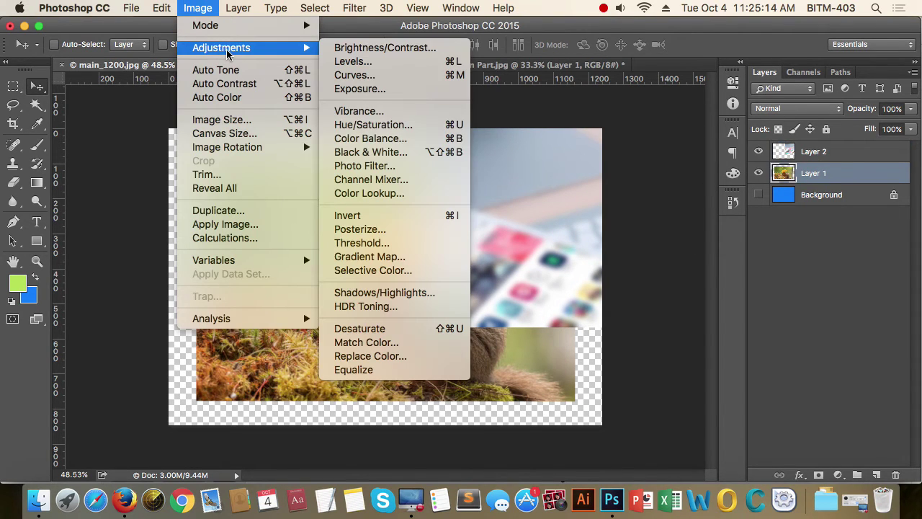
left_click(393, 152)
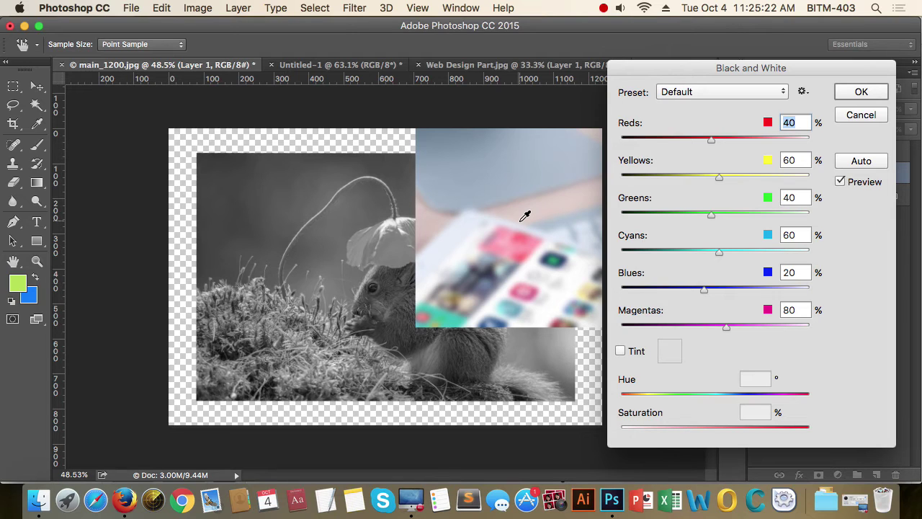
left_click(861, 92)
- Convert the whole document to Grayscale mode without merging the layers, discarding the color information
left_click(200, 9)
mouse_move(209, 26)
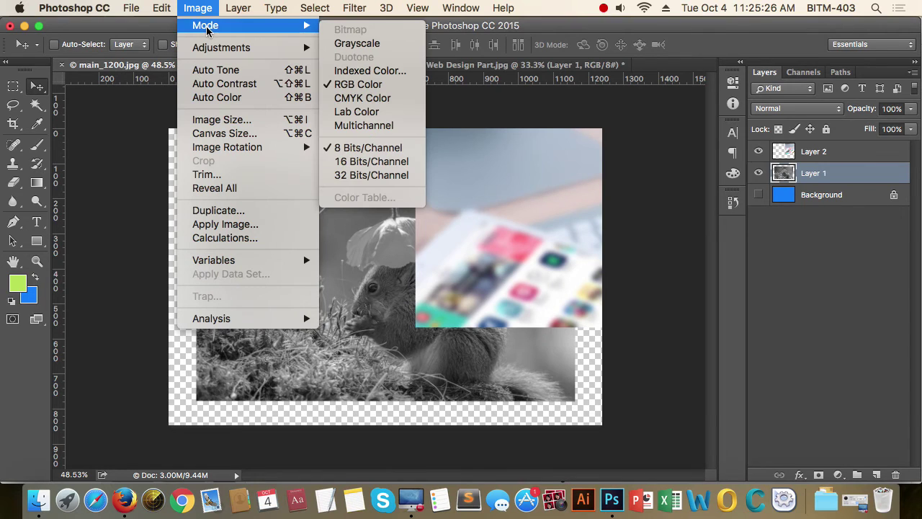
left_click(357, 44)
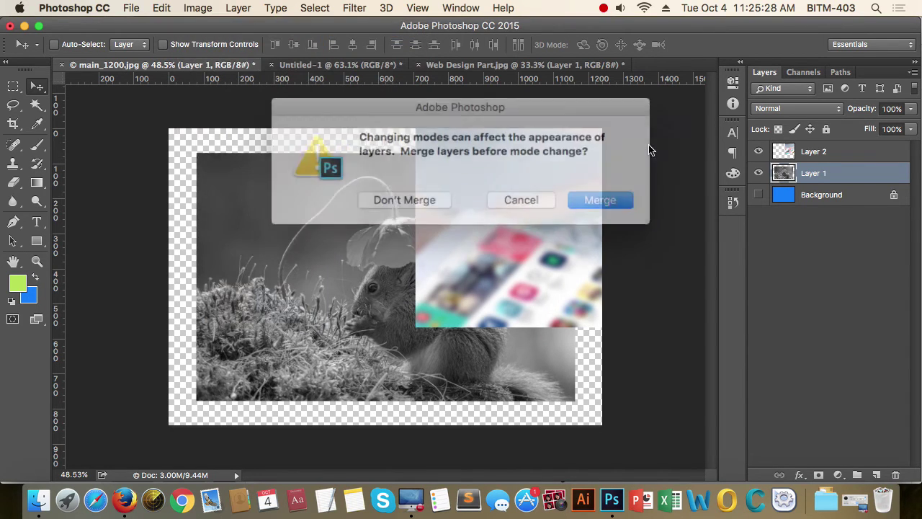
left_click(416, 196)
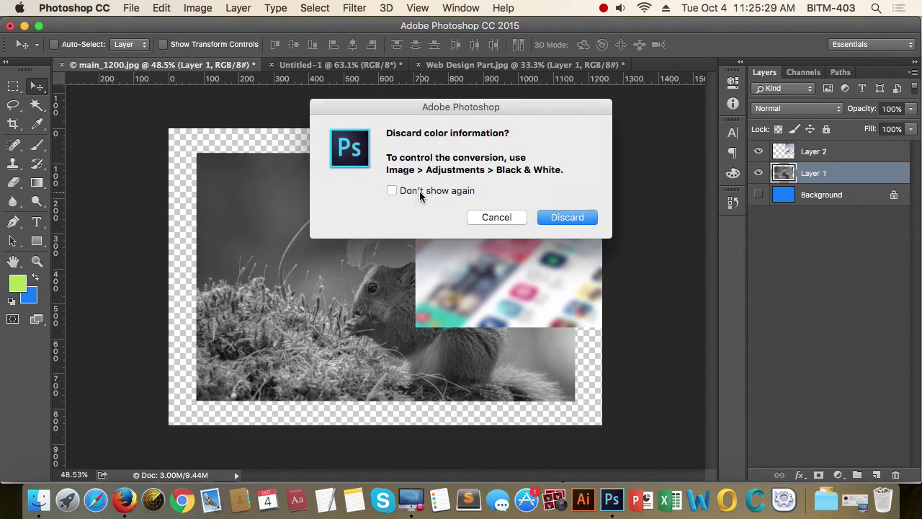
left_click(570, 218)
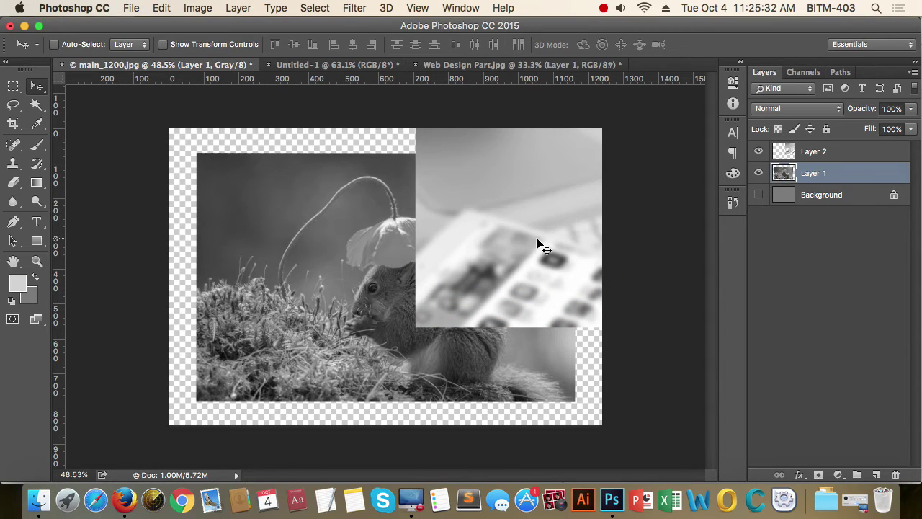
- Paste the copied area into the grayscale document, and undo the paste, the mode change and the black-and-white conversion
key("super+v")
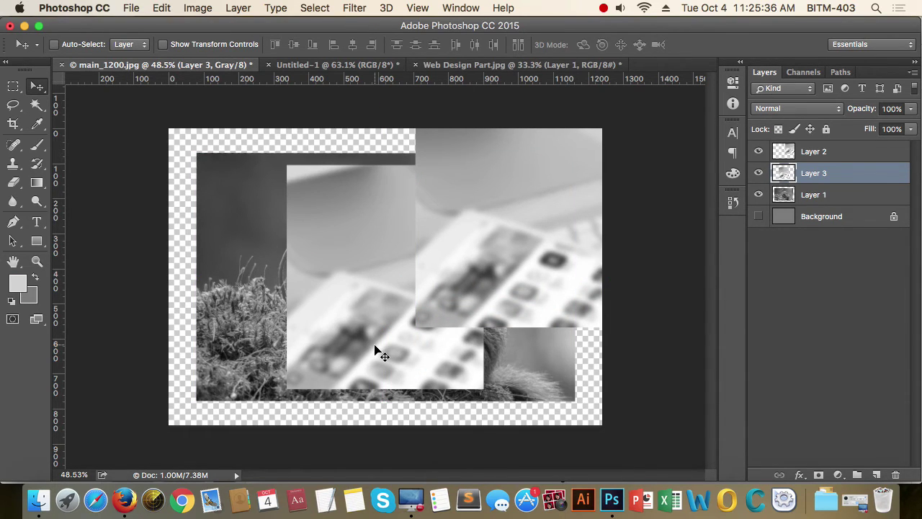
key("super+alt+z")
key("super+alt+z")
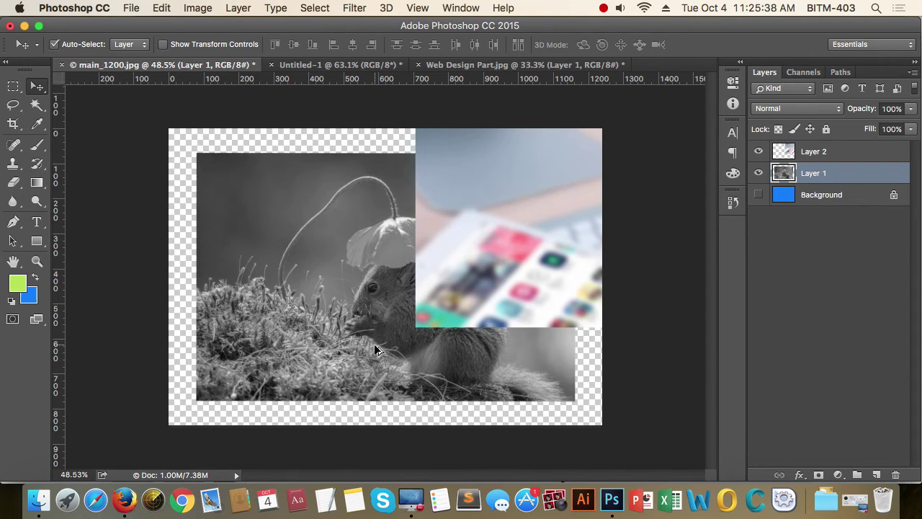
key("super+alt+z")
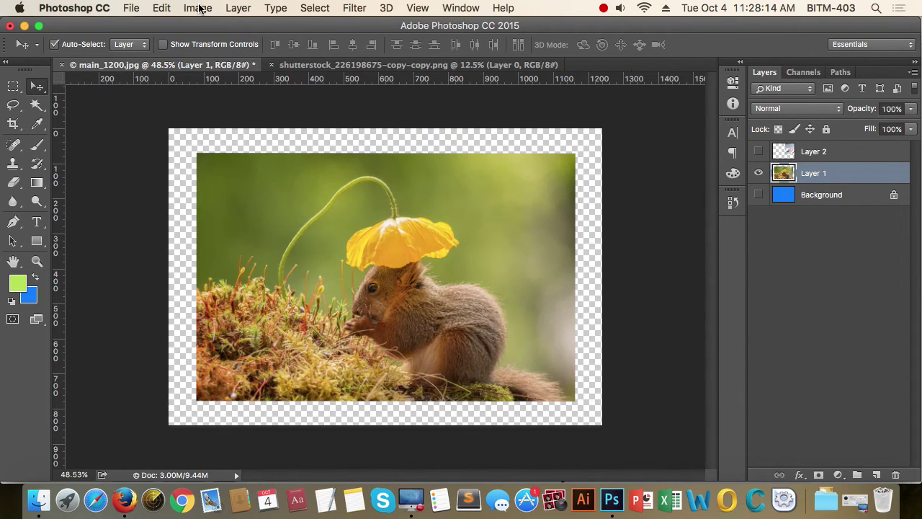
- Invert the colors of the squirrel photo on Layer 1 and inspect the negative up close
left_click(197, 8)
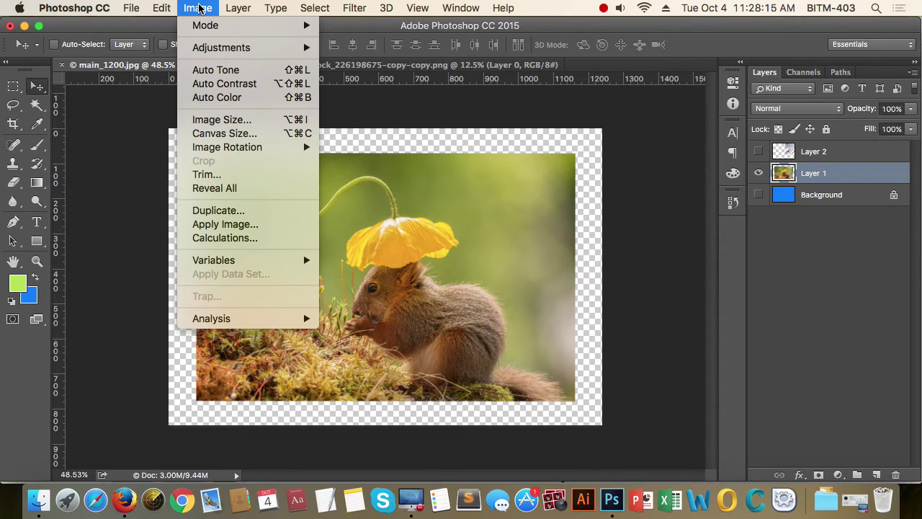
mouse_move(264, 49)
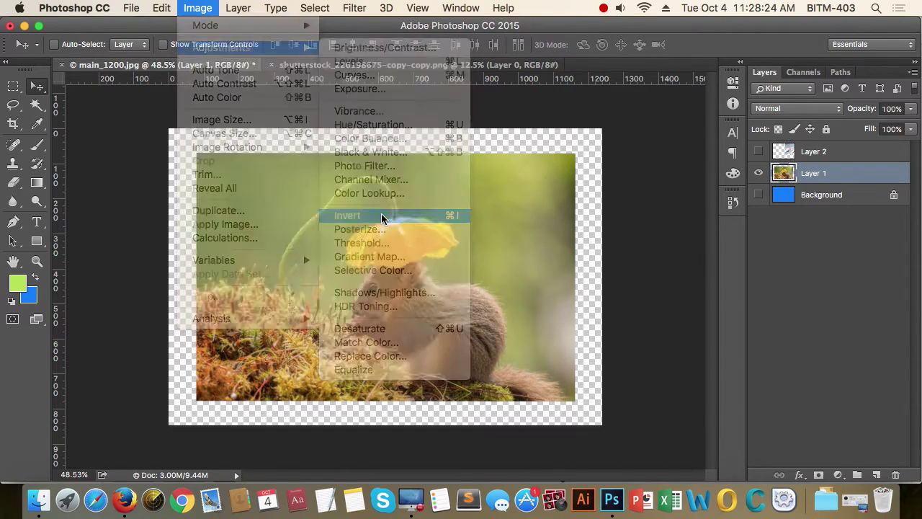
left_click(382, 216)
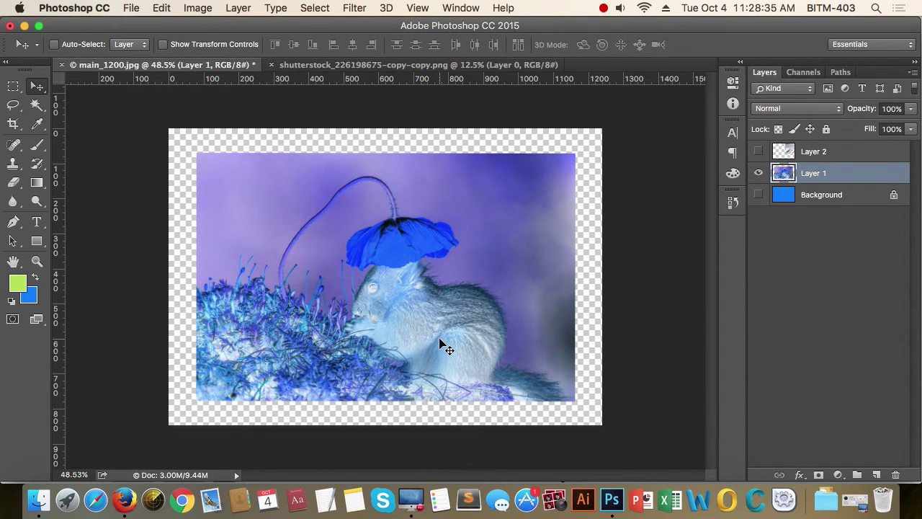
left_click(402, 340, "super")
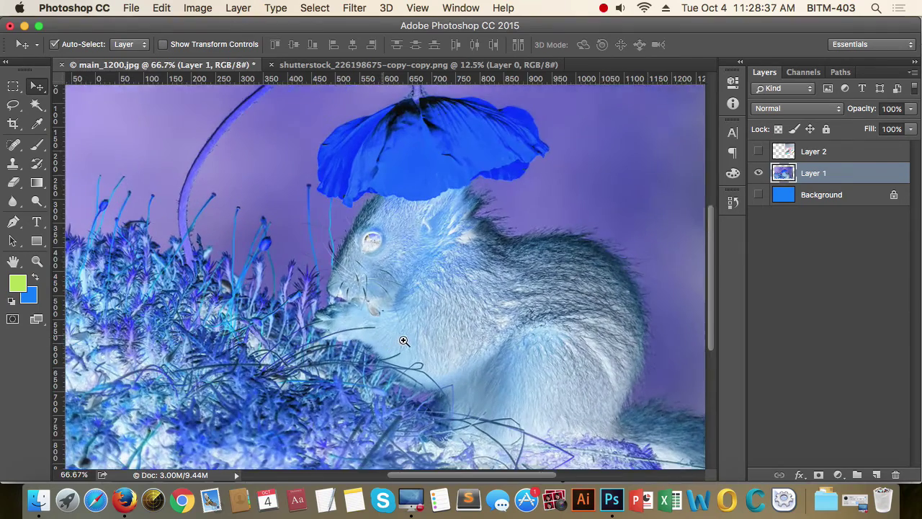
left_click(403, 340, "alt+super")
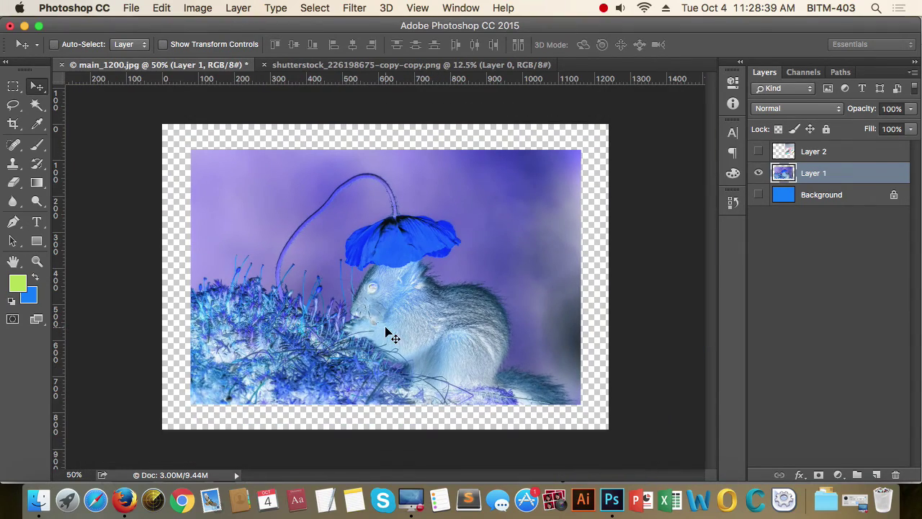
- Invert Layer 1 a second time to restore the photo's original colors
left_click(196, 8)
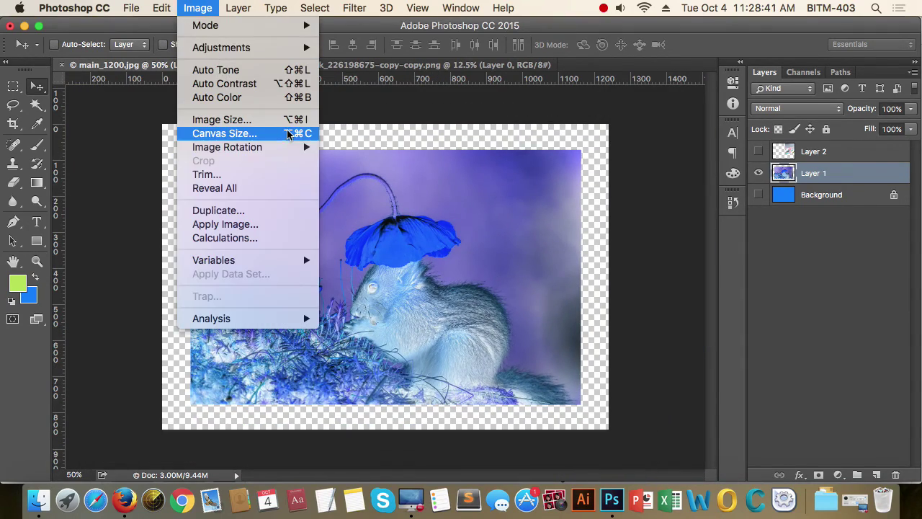
mouse_move(292, 146)
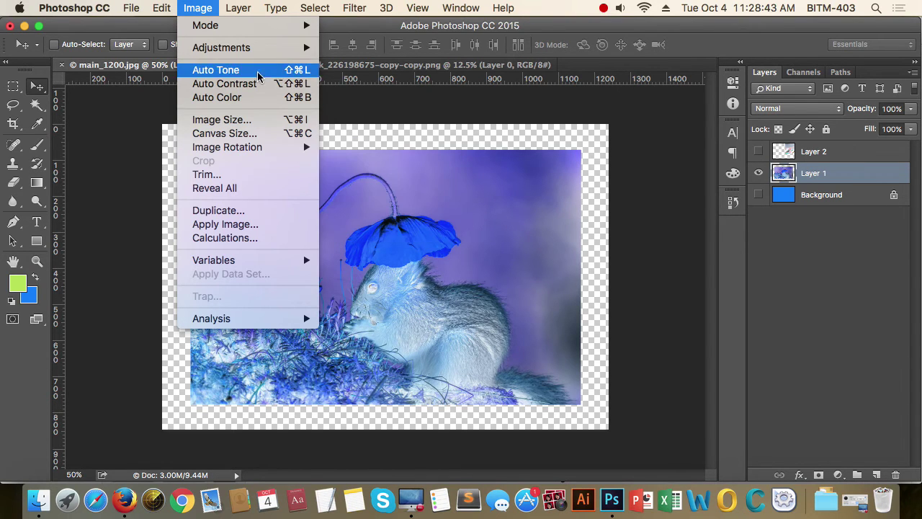
mouse_move(272, 50)
left_click(386, 217)
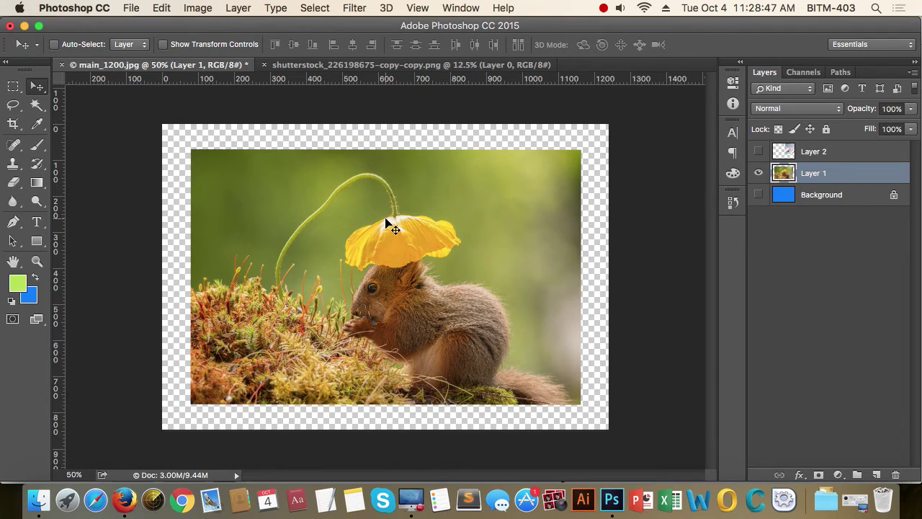
- Open the Posterize adjustment for Layer 1 and lower Levels to 3 and on to 2
left_click(199, 9)
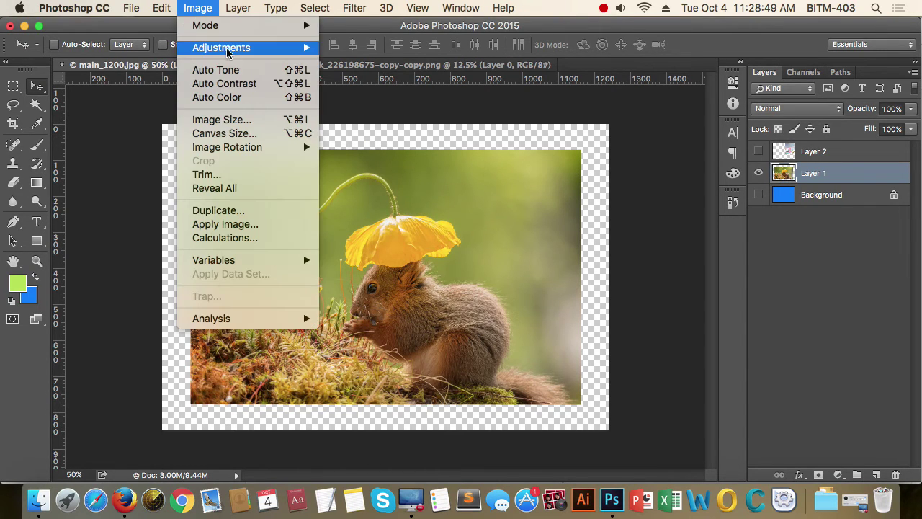
mouse_move(234, 50)
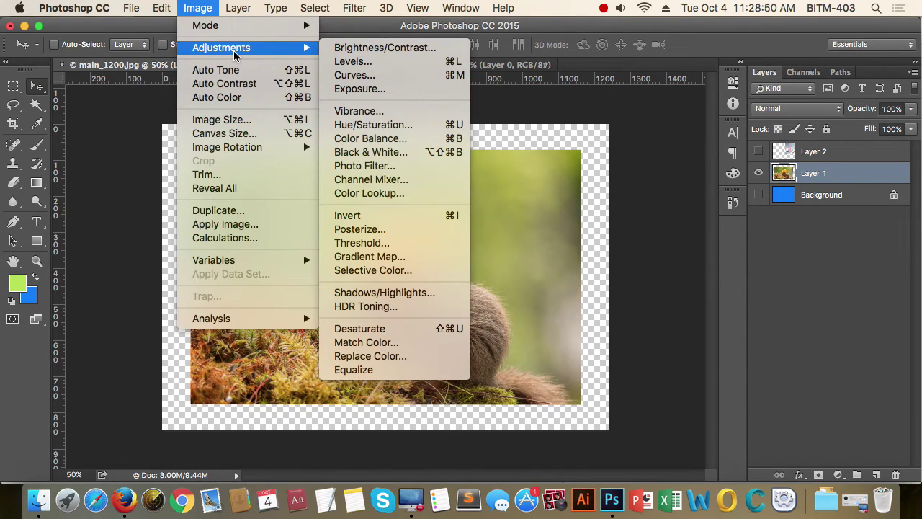
left_click(393, 230)
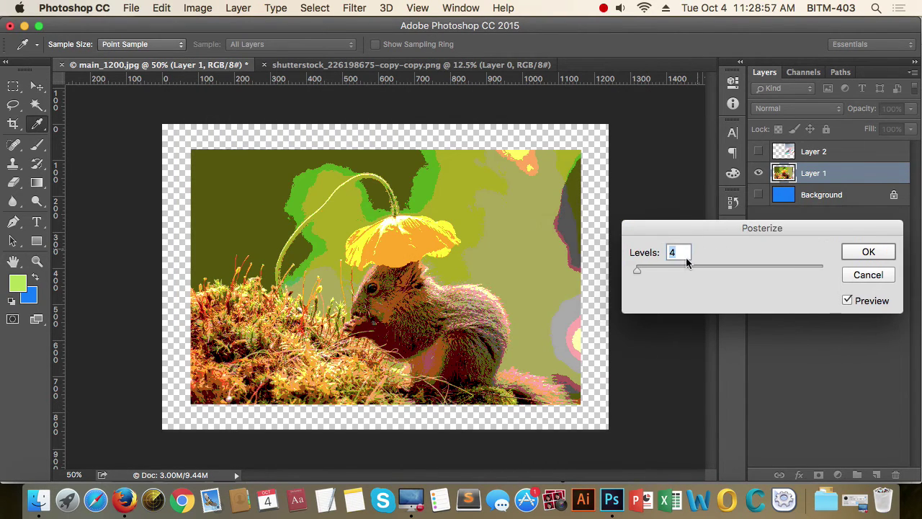
left_click_drag(638, 272, 636, 275)
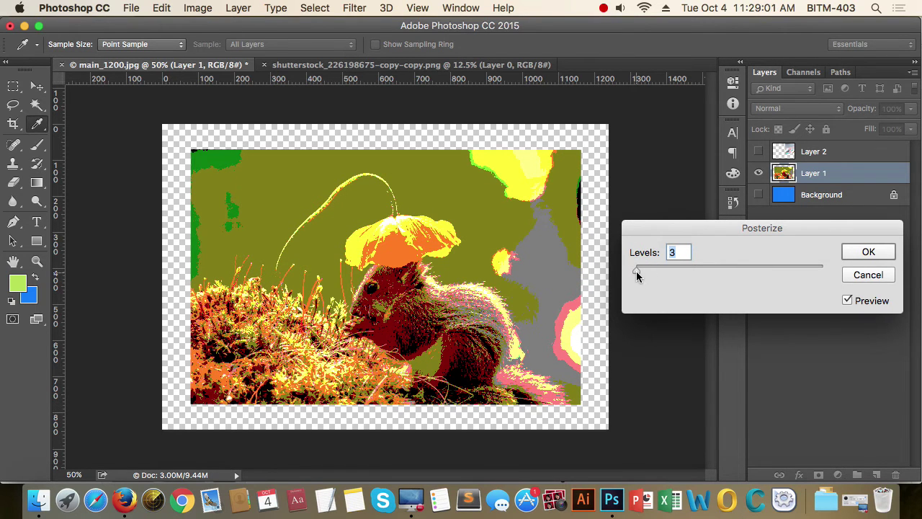
left_click_drag(636, 272, 635, 272)
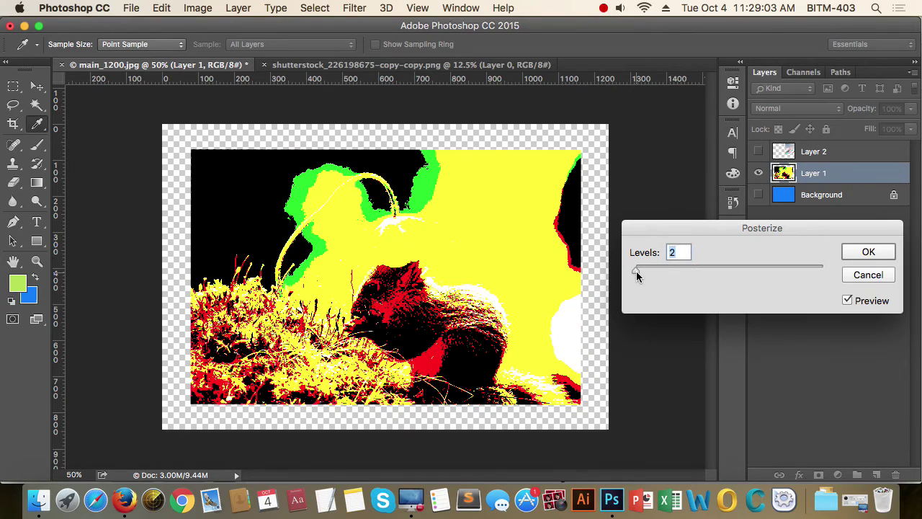
- Preview Posterize with Levels at 5 and 7, and step the value back down to 2
type("6")
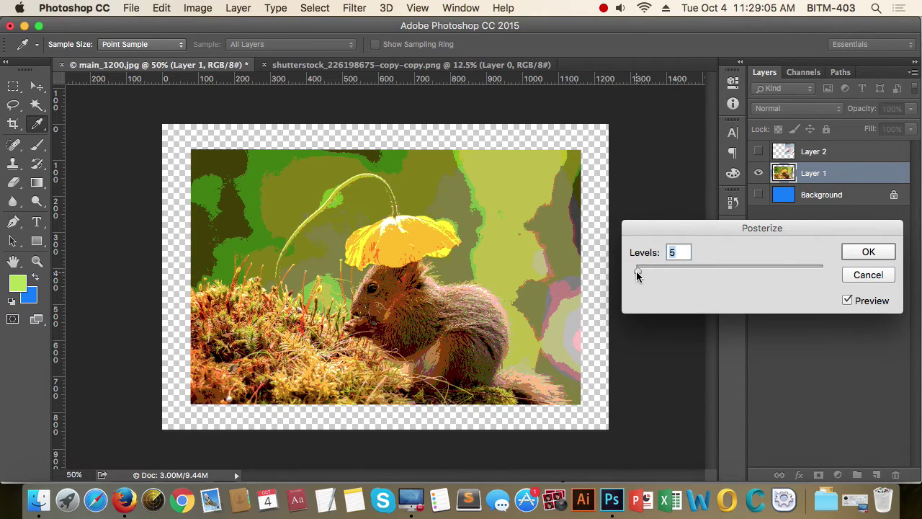
key("Up")
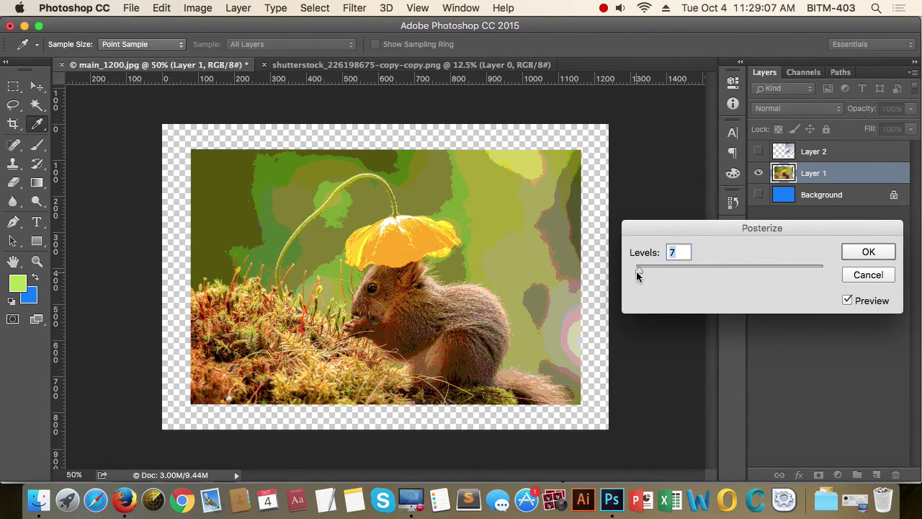
key("Down")
key("Down")
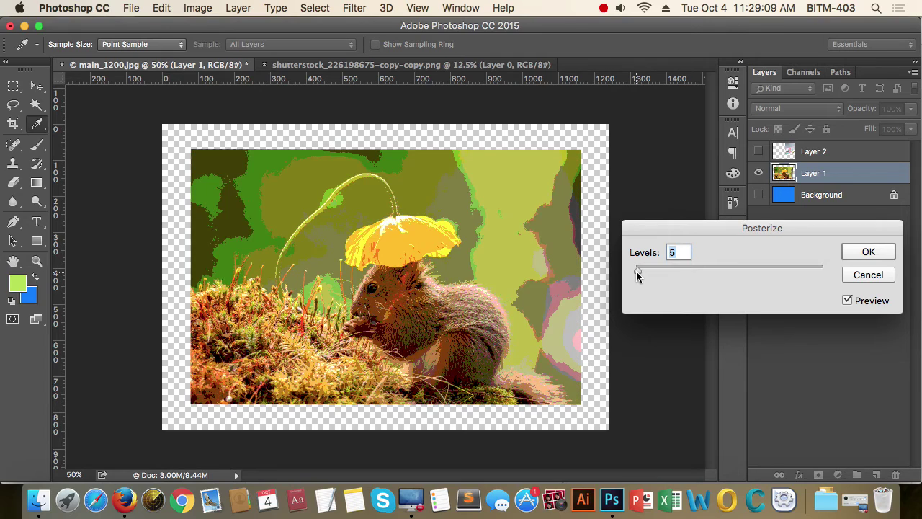
key("Down")
key("Down")
key("Down")
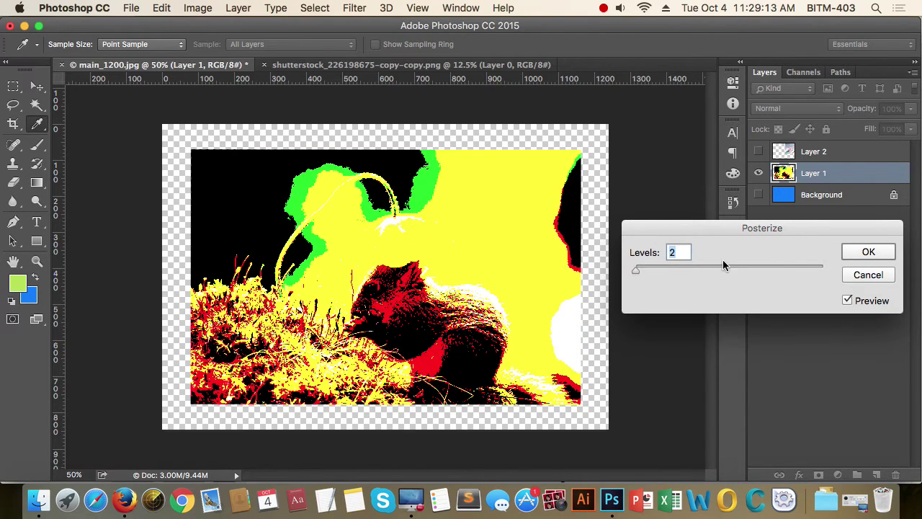
- Cancel the Posterize adjustment and try the Threshold adjustment on Layer 1 of the squirrel photo
left_click(868, 274)
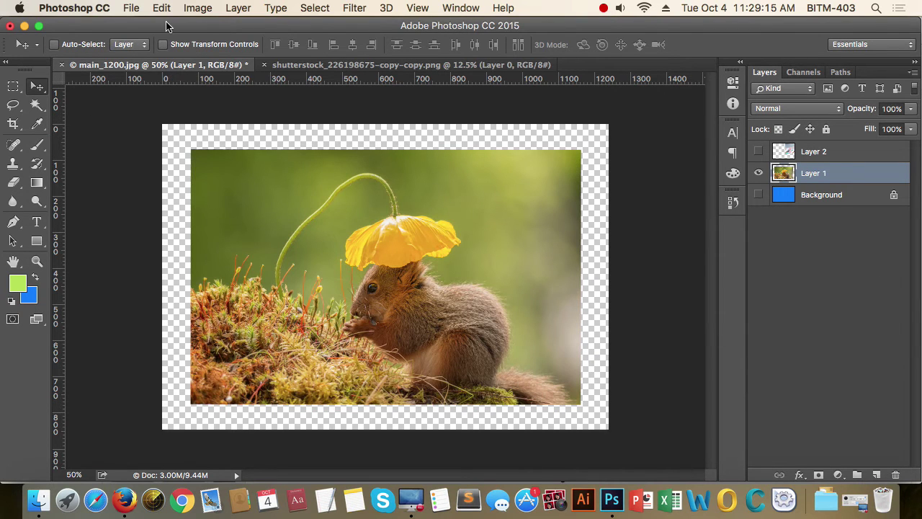
left_click(197, 8)
mouse_move(216, 48)
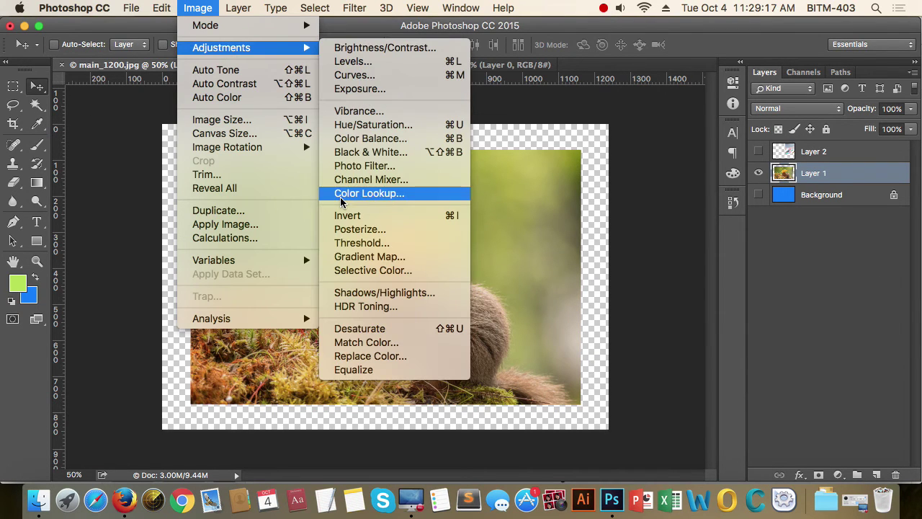
left_click(407, 248)
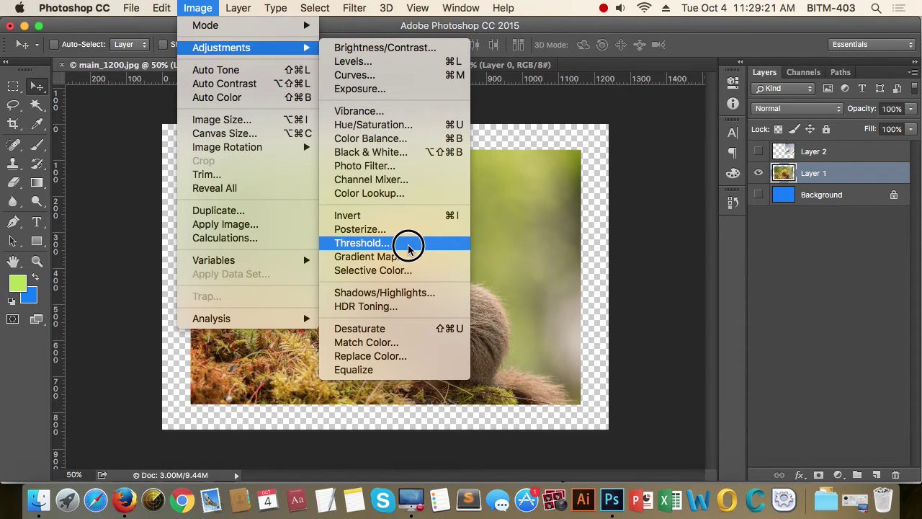
- Switch to shutterstock_226198675-copy-copy.png, preview the Threshold adjustment on Layer 0, and cancel it
left_click(330, 64)
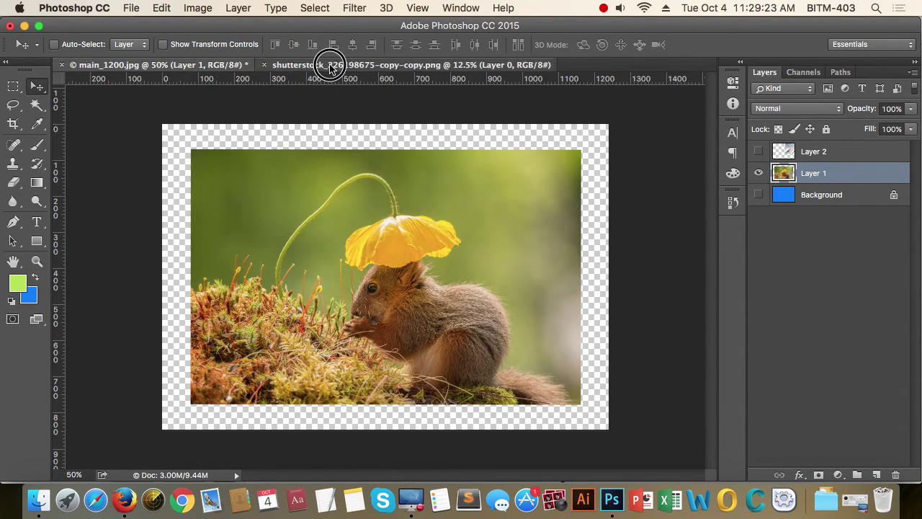
left_click(197, 8)
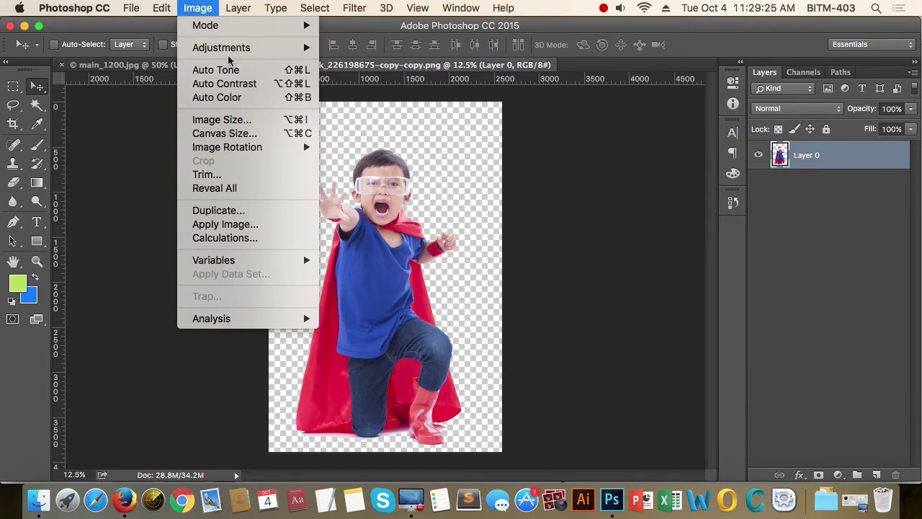
mouse_move(232, 50)
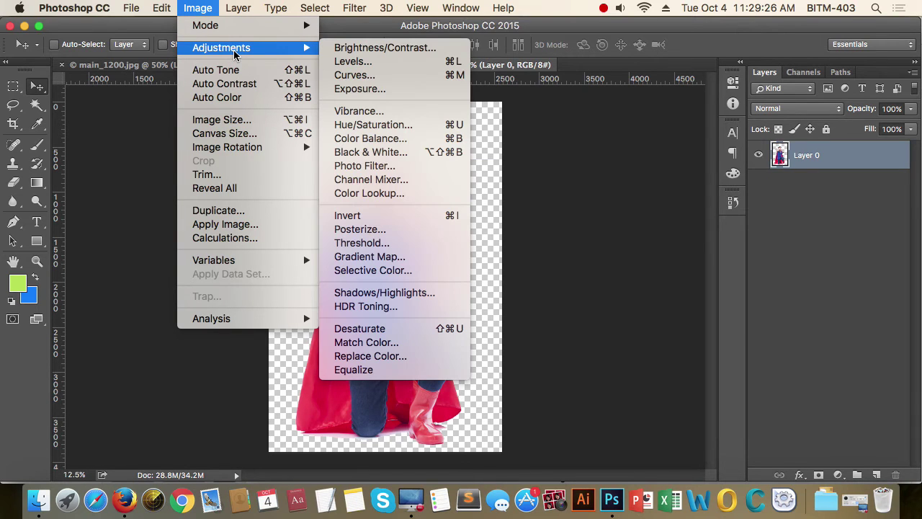
left_click(391, 246)
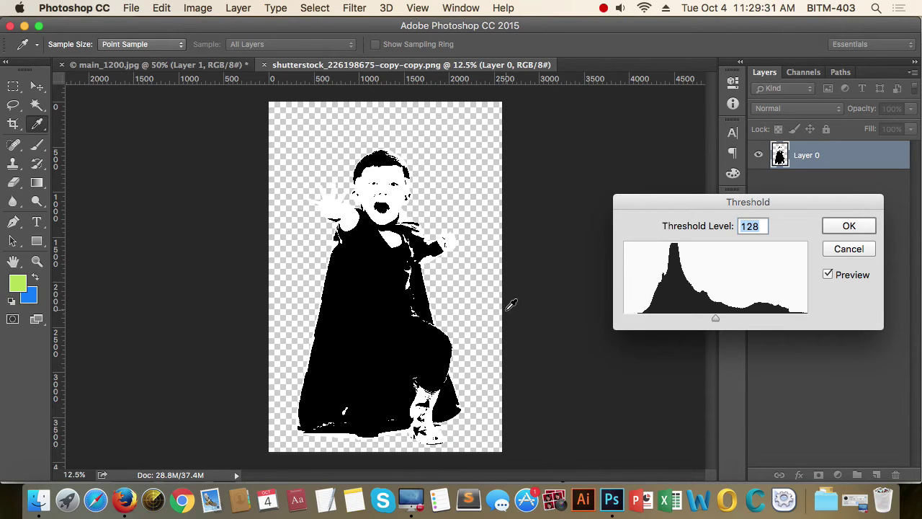
left_click(849, 248)
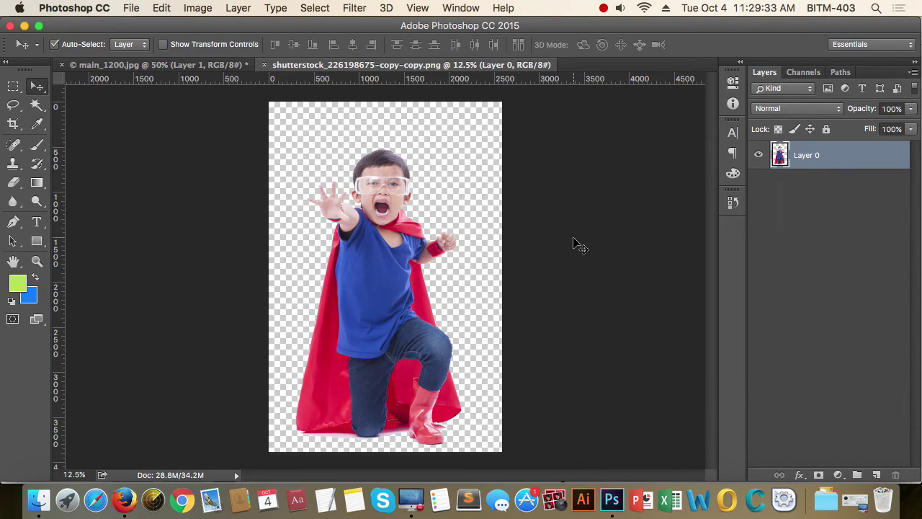
- Open Hair_3.jpg from the Images folder as a new document
key("super+o")
scroll(587, 234, "down", 1)
scroll(587, 234, "down", 15)
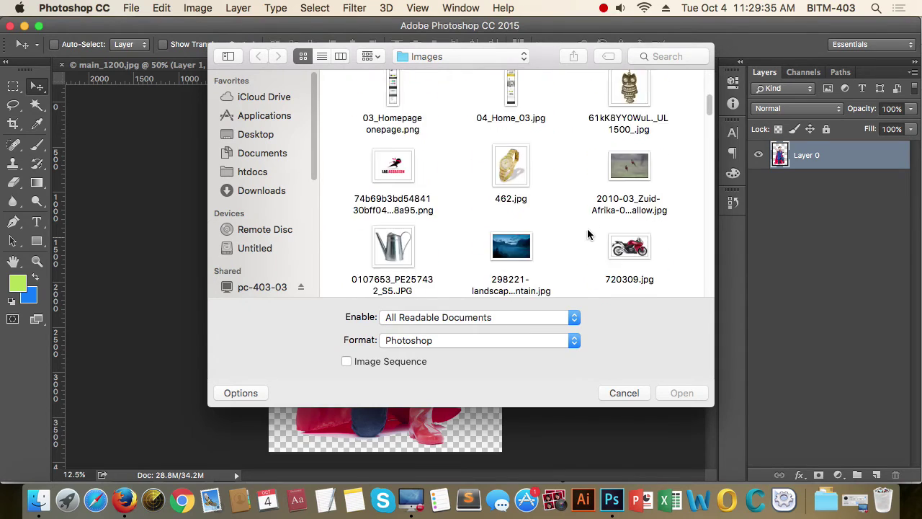
scroll(587, 234, "down", 10)
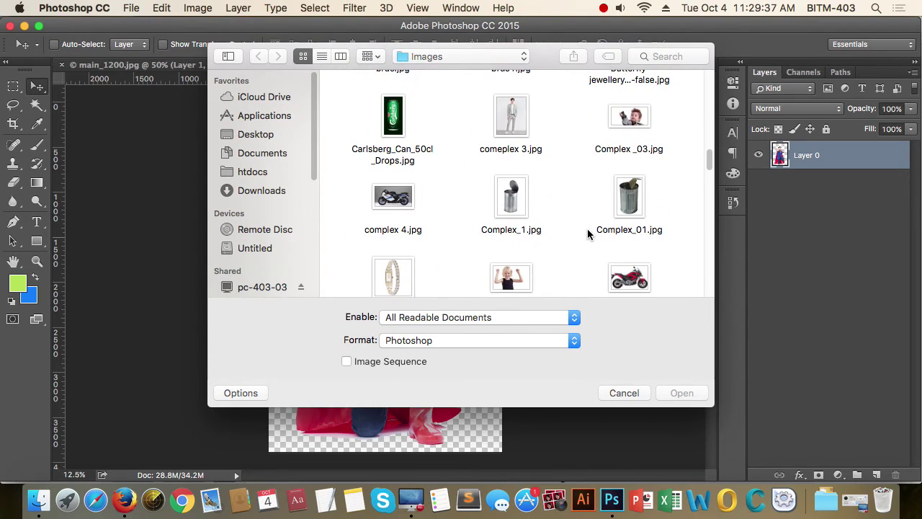
left_click(518, 220)
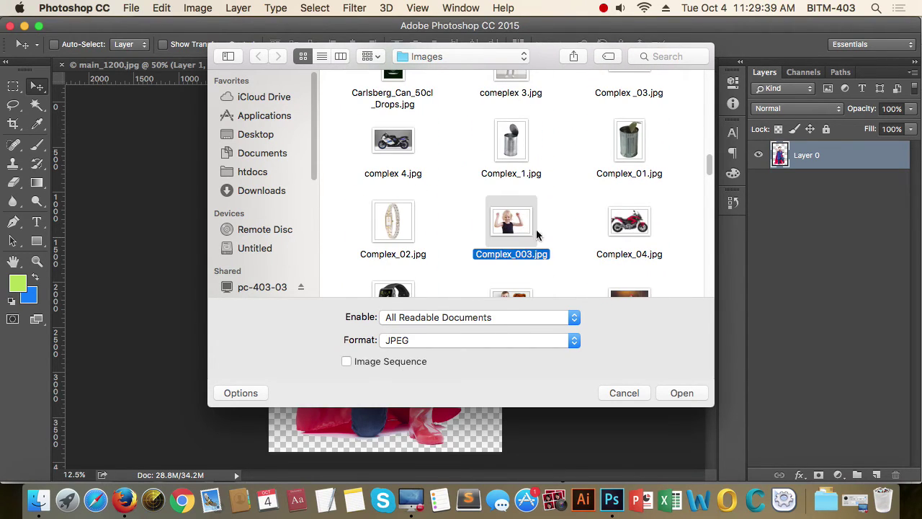
scroll(605, 225, "down", 3)
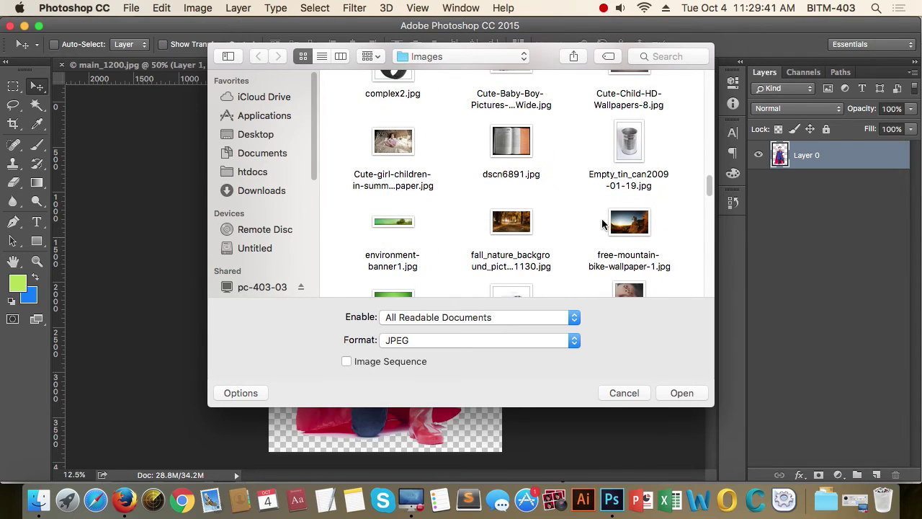
scroll(549, 224, "down", 3)
scroll(549, 218, "down", 3)
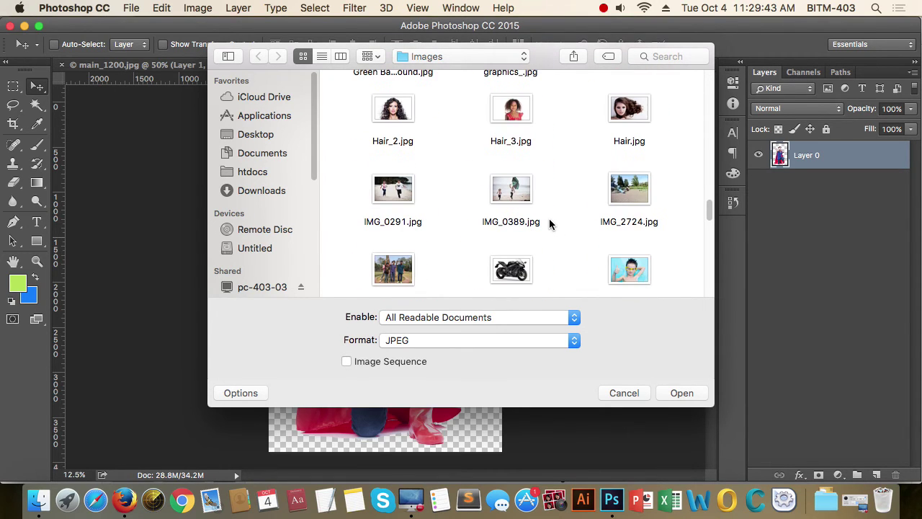
left_click(520, 119)
left_click(684, 395)
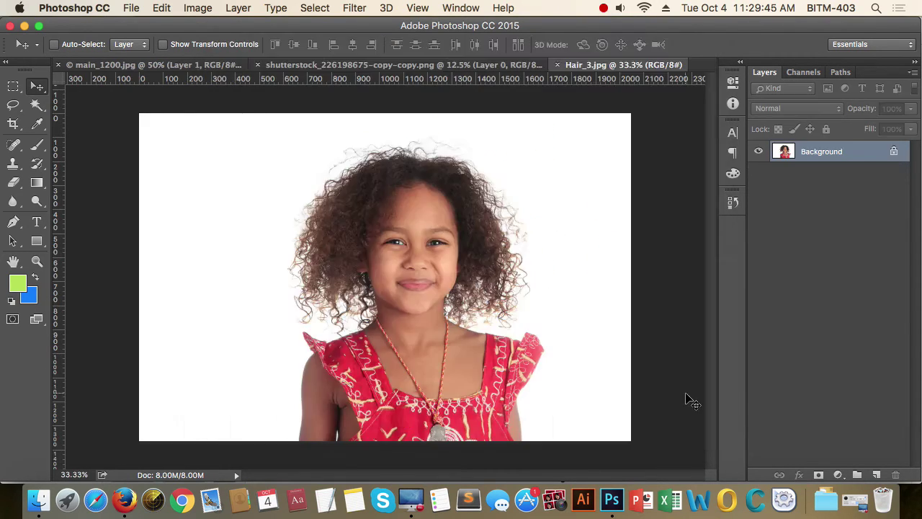
- Preview the Threshold adjustment on Hair_3.jpg at levels 141 and 145, and cancel it
left_click(196, 9)
mouse_move(222, 49)
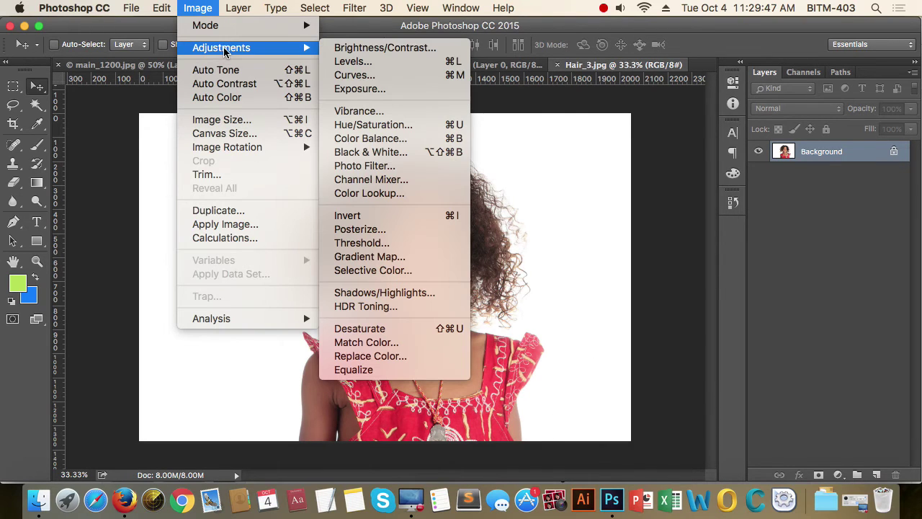
left_click(401, 244)
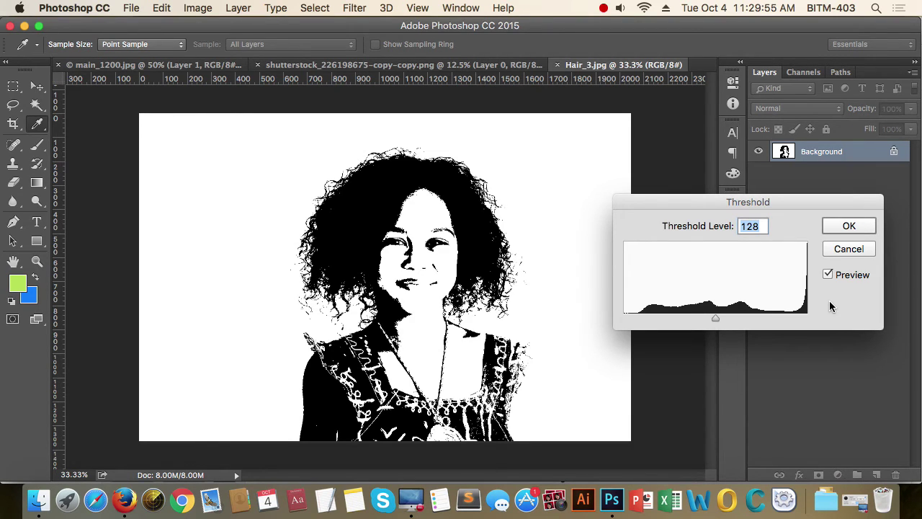
mouse_move(719, 317)
left_mouse_down()
mouse_move(748, 318)
mouse_move(685, 318)
mouse_move(734, 319)
mouse_move(726, 319)
left_mouse_up()
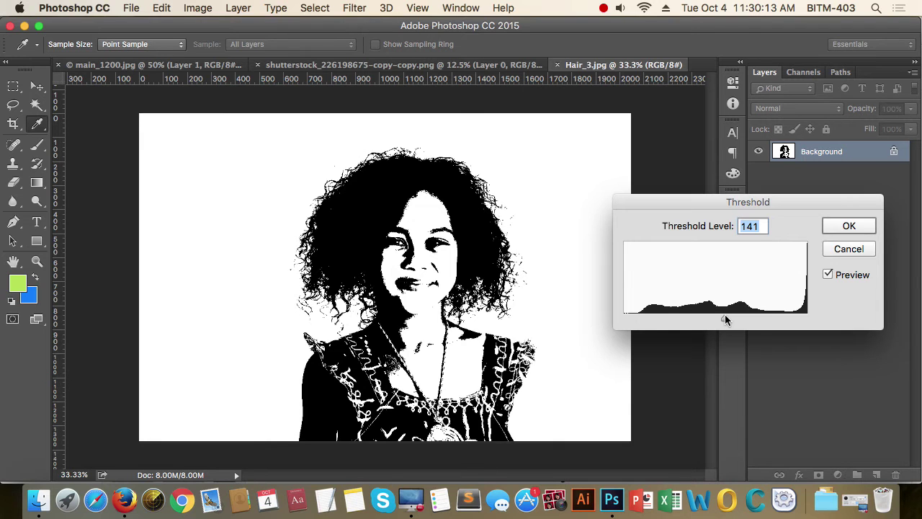
mouse_move(724, 316)
left_mouse_down()
mouse_move(702, 319)
mouse_move(730, 318)
left_mouse_up()
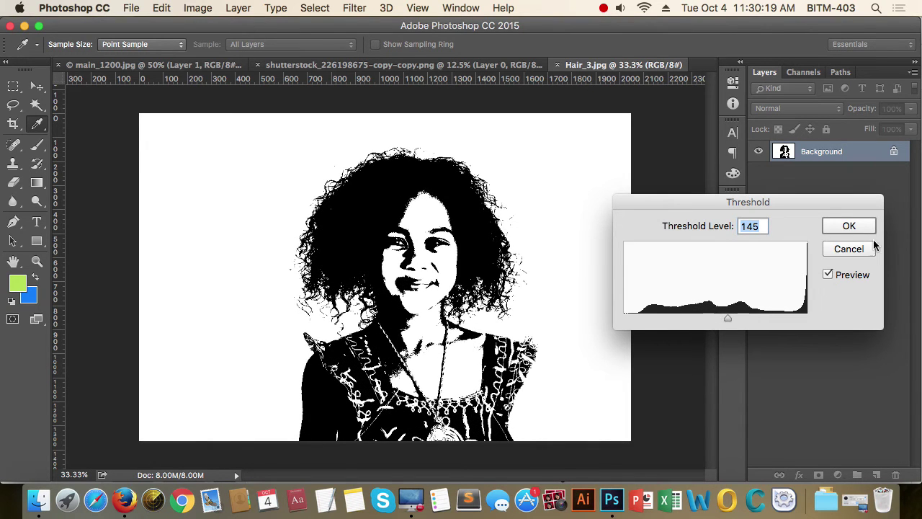
left_click(848, 249)
- Start HDR Toning on Hair_3.jpg and choose the Photorealistic preset
left_click(205, 10)
mouse_move(236, 46)
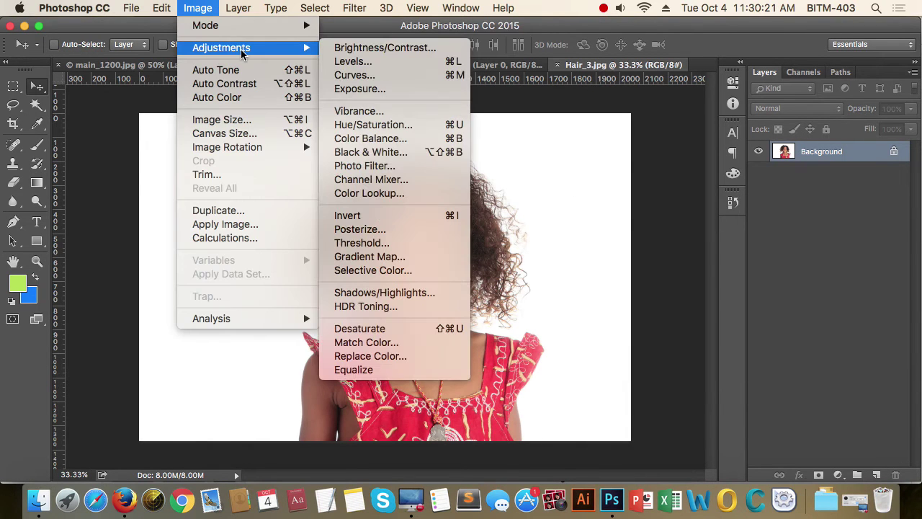
left_click(370, 309)
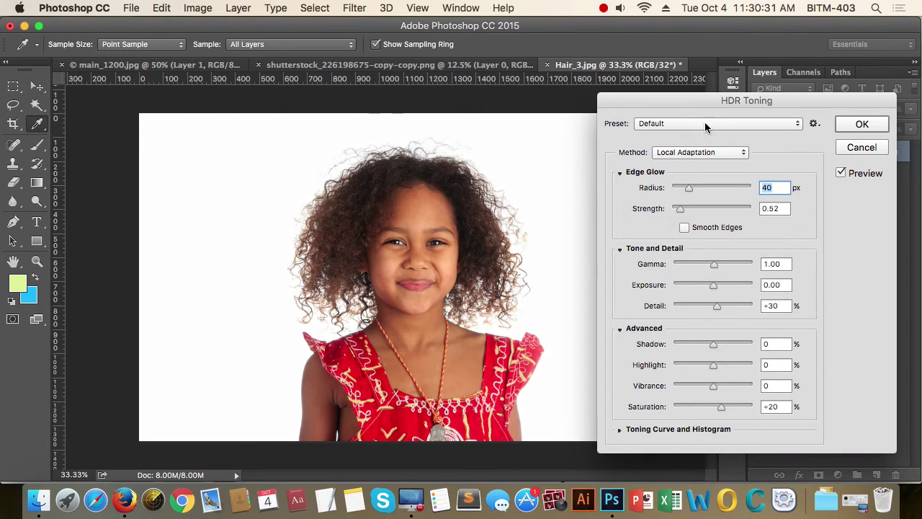
left_click_drag(708, 106, 647, 95)
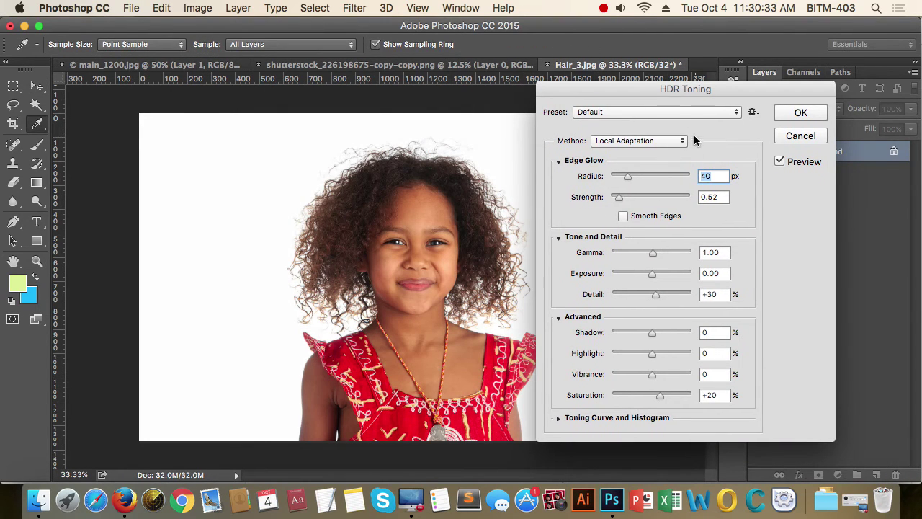
left_click(668, 113)
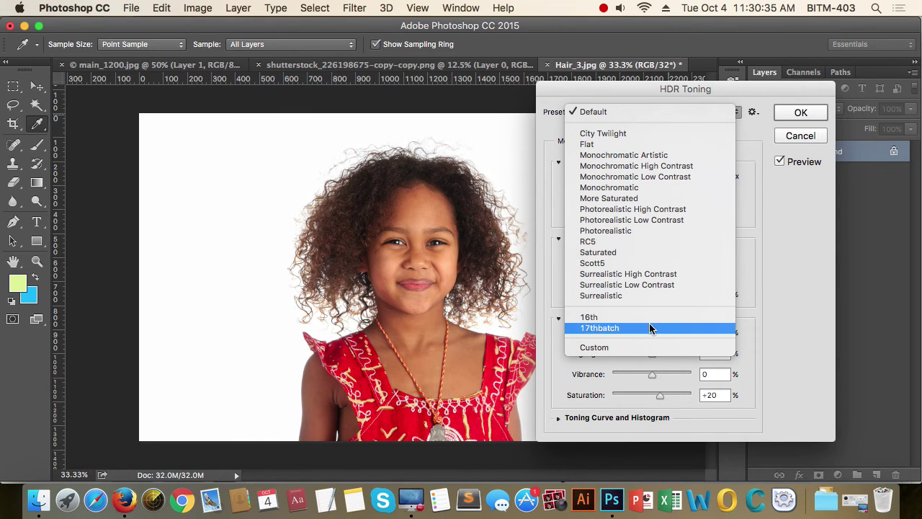
left_click(658, 231)
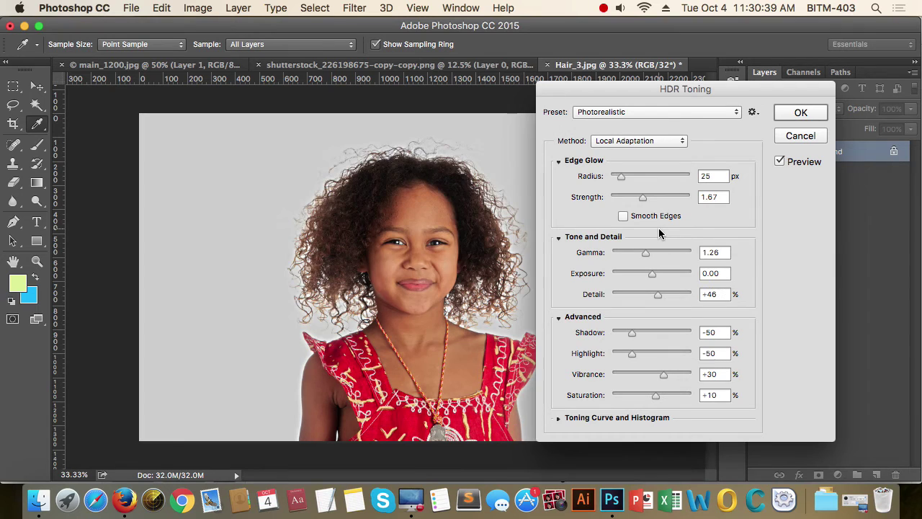
- Uncover the photo beside the HDR Toning dialog and preview the Monochromatic and Surrealistic presets
left_click_drag(673, 87, 742, 85)
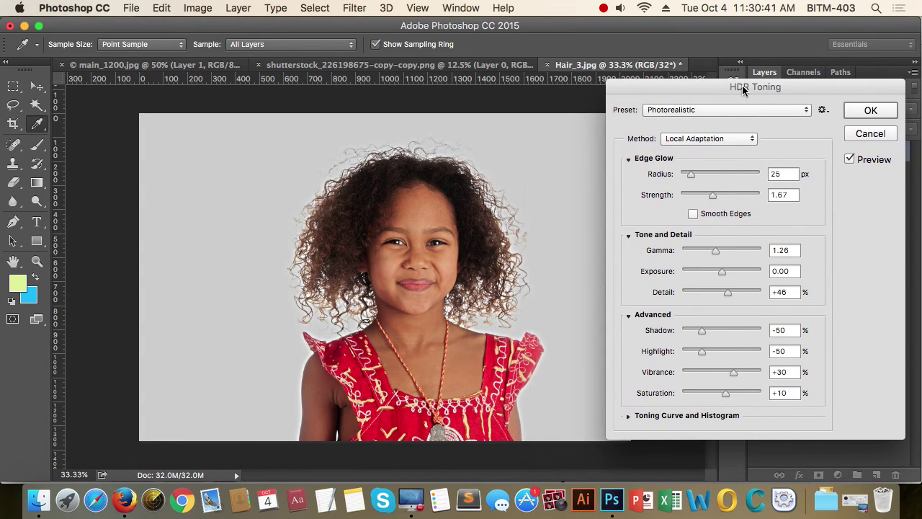
left_click(735, 113)
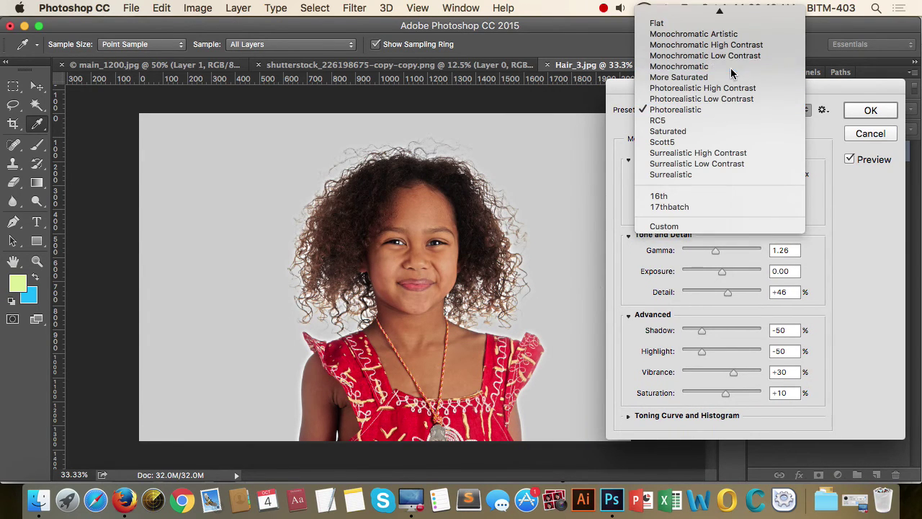
left_click(731, 67)
left_click(728, 115)
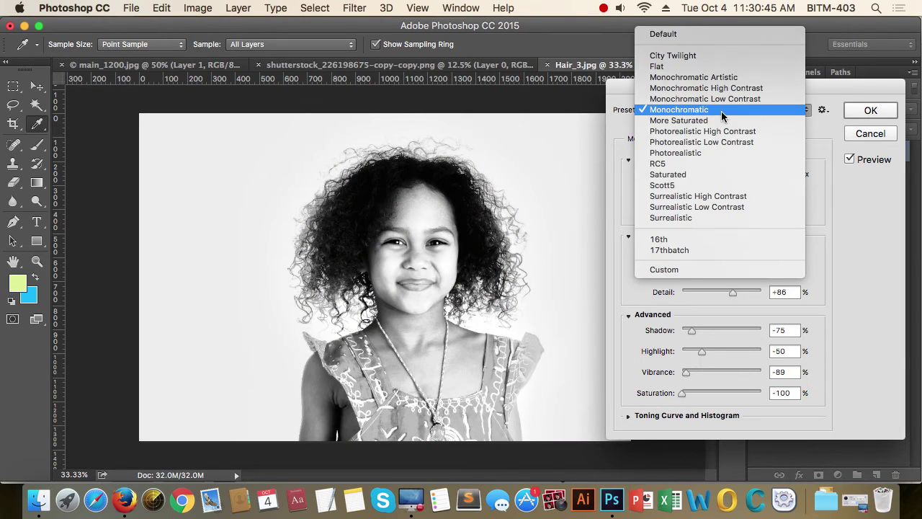
left_click(711, 216)
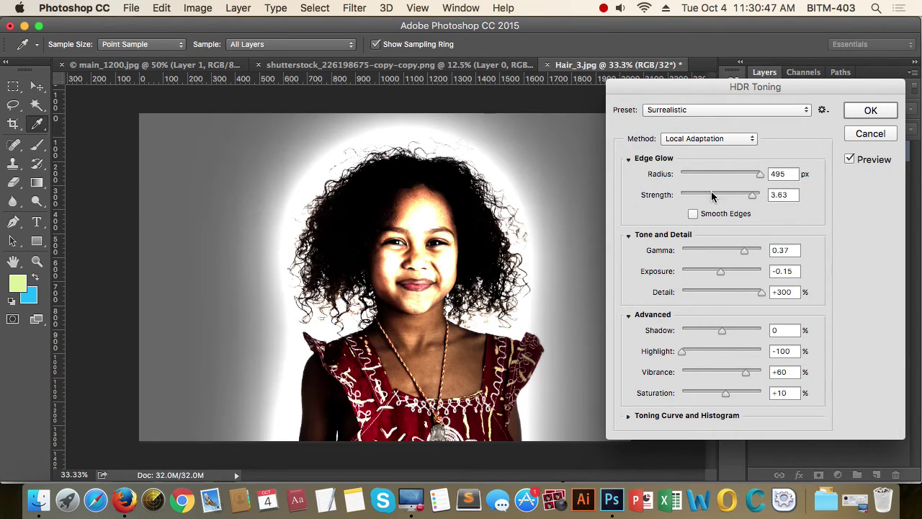
- Try the HDR Toning presets 16th and 17thbatch, and set the preset to City Twilight
left_click(707, 109)
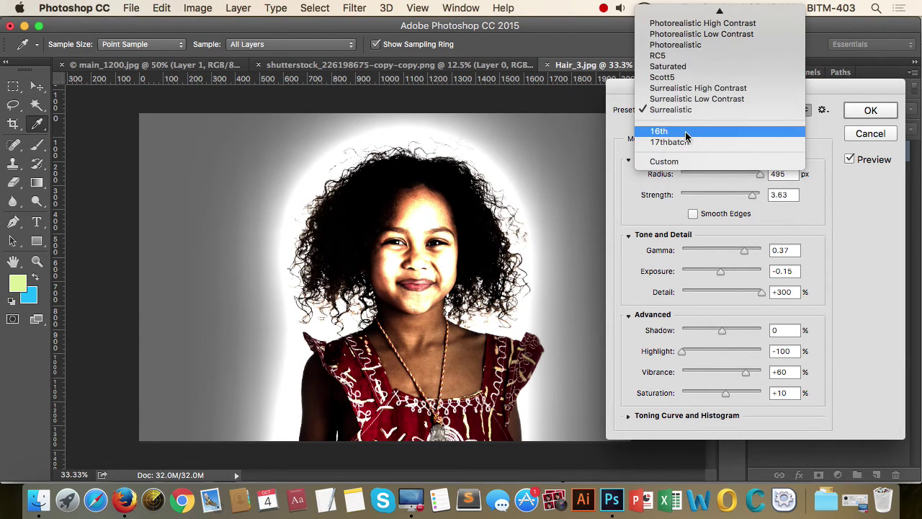
left_click(685, 131)
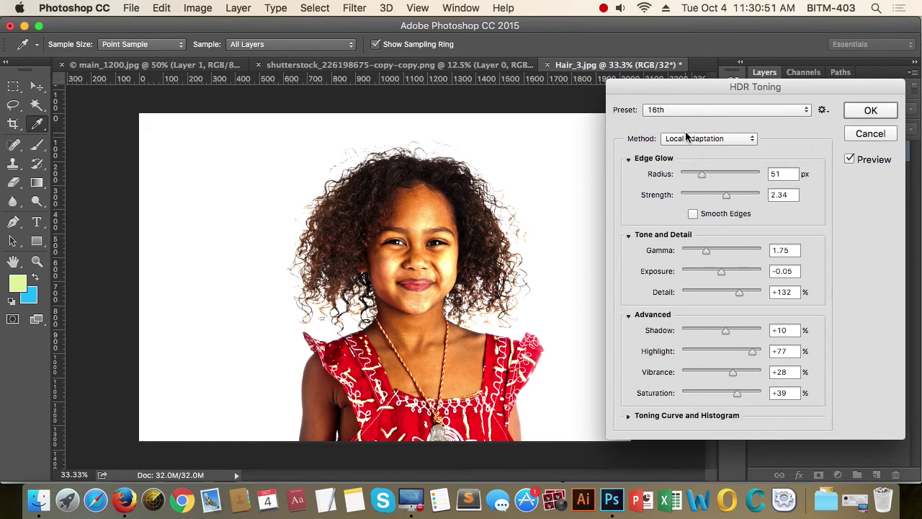
left_click(707, 109)
left_click(706, 128)
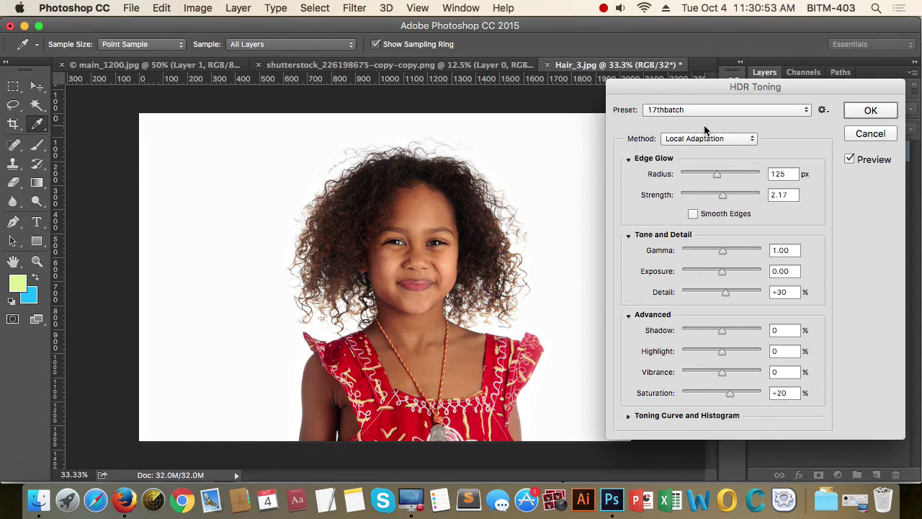
left_click(711, 112)
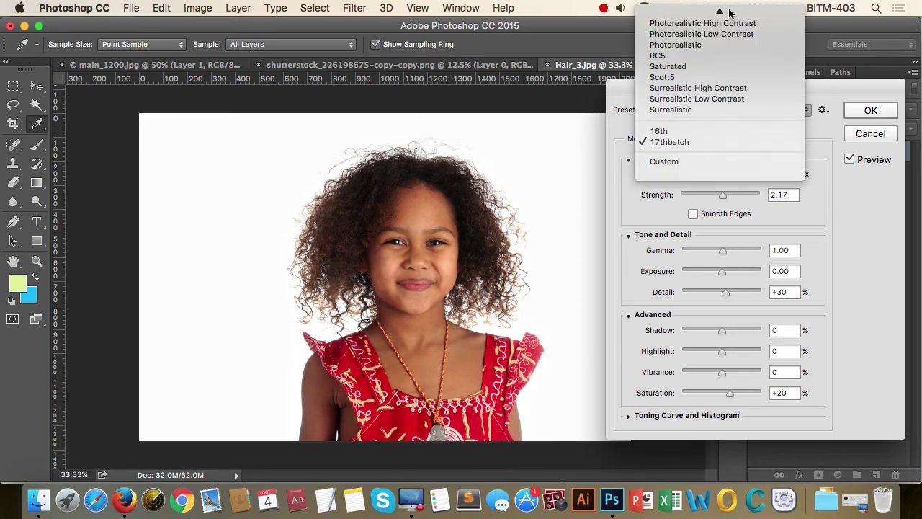
left_click(716, 34)
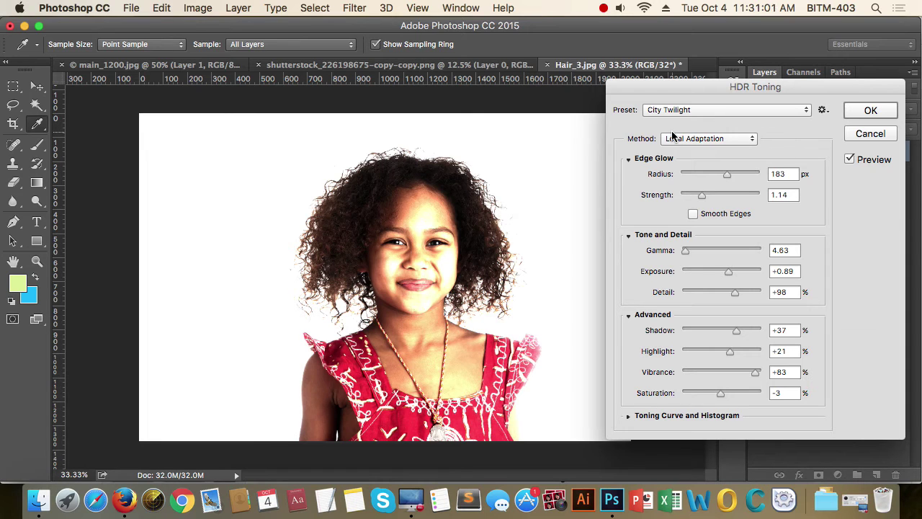
- Switch to Firefox and look over the GraphicRiver search results for "hd tone"
key("super+Tab")
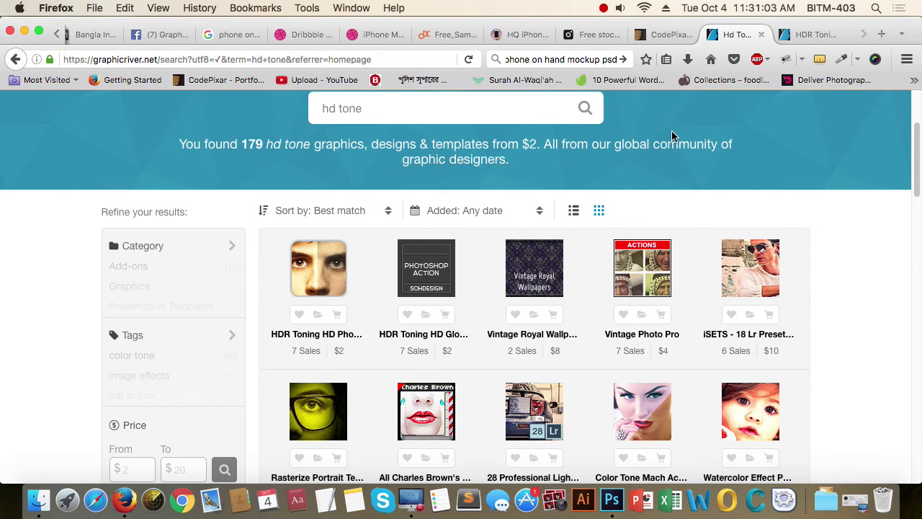
scroll(857, 242, "up", 5)
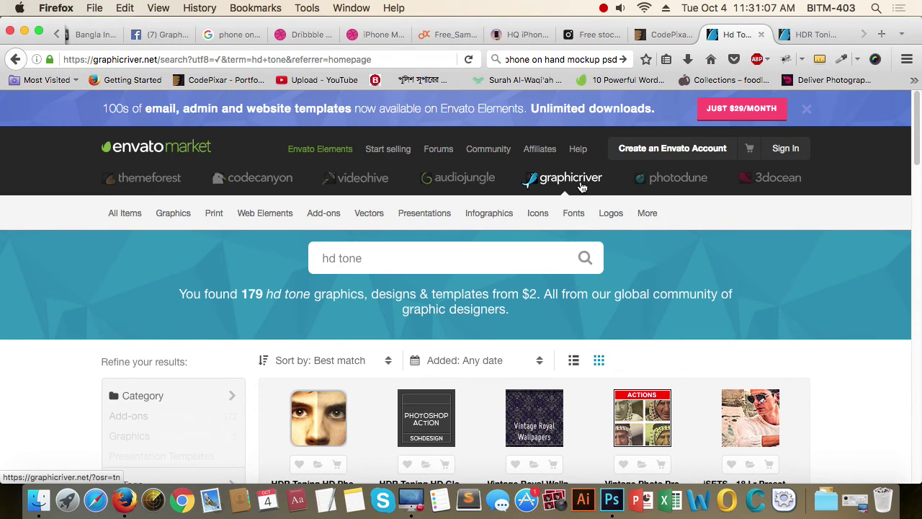
scroll(876, 335, "down", 5)
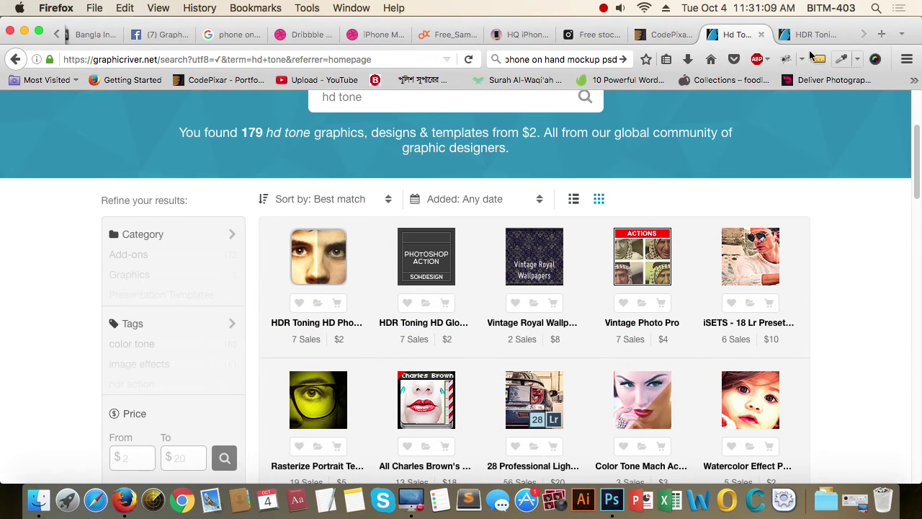
- Open the HDR Toning HD Photo Effects Action item page and examine its before-and-after sample images
scroll(495, 221, "up", 4)
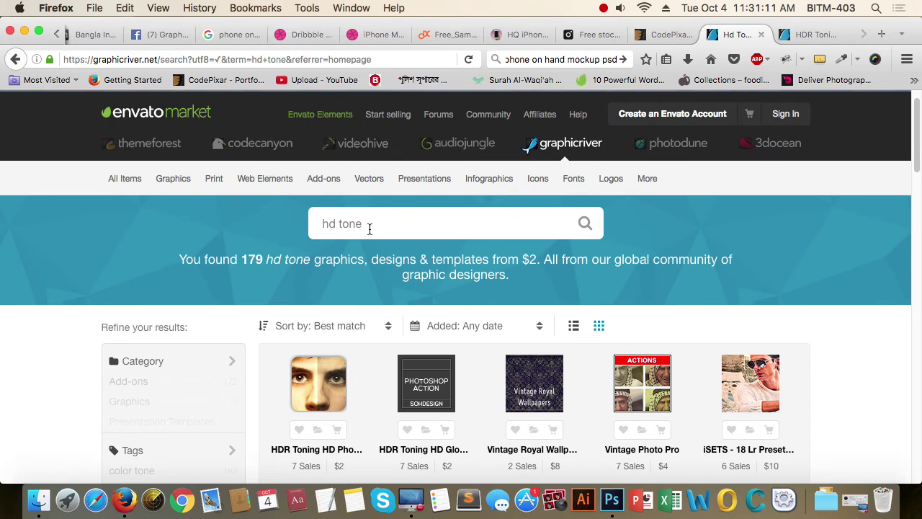
scroll(369, 229, "down", 2)
left_click(821, 39)
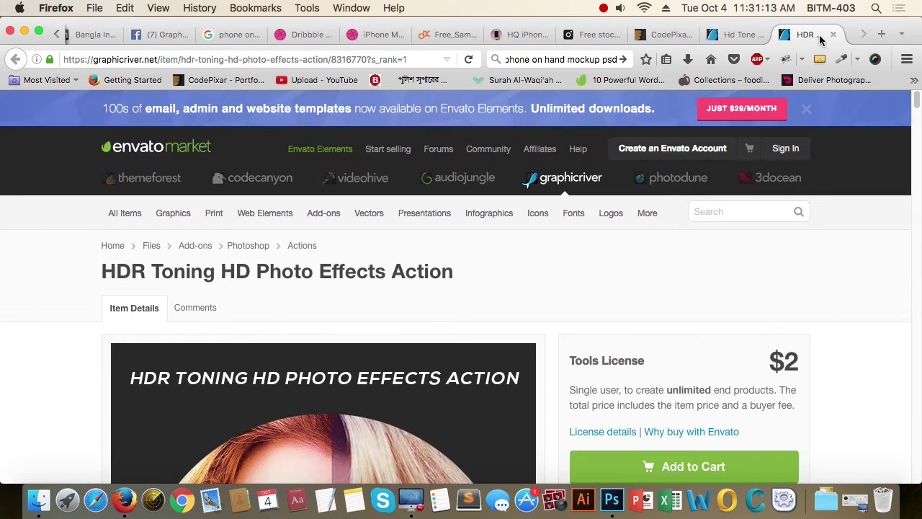
scroll(832, 326, "down", 10)
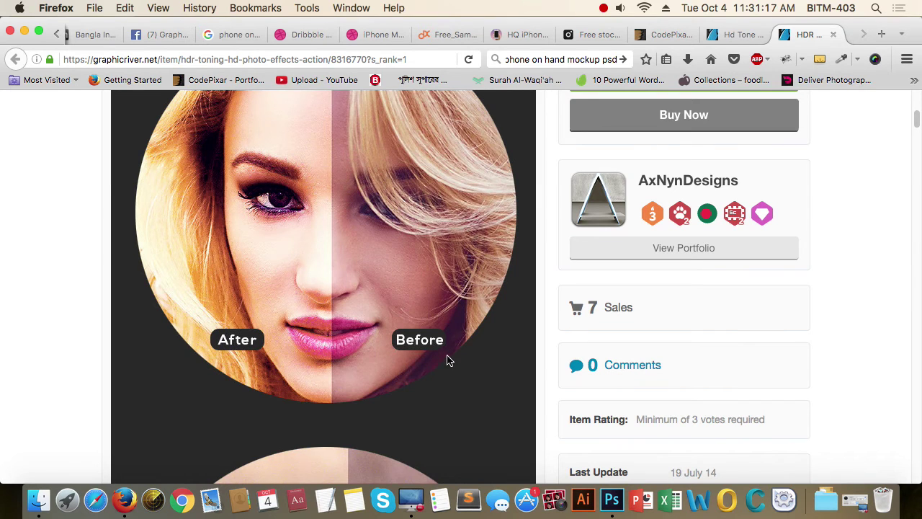
scroll(400, 262, "up", 1)
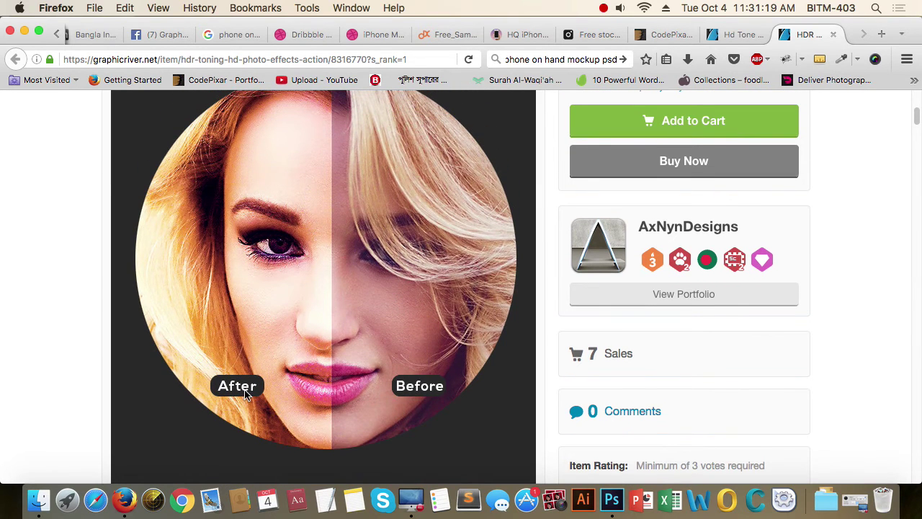
scroll(245, 392, "down", 7)
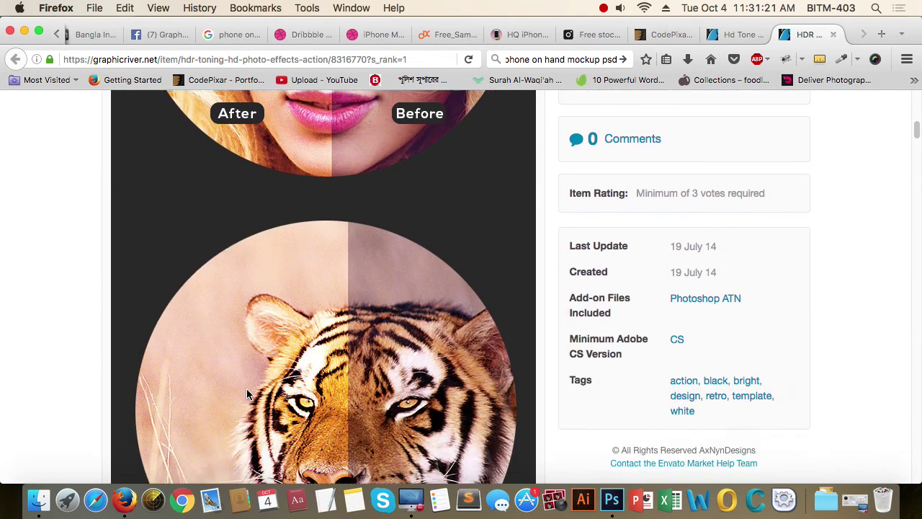
scroll(246, 392, "down", 12)
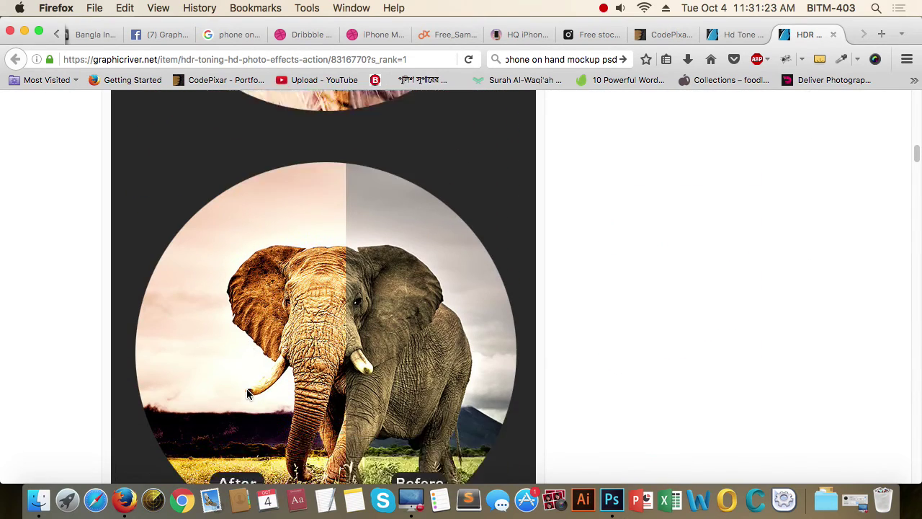
scroll(246, 392, "down", 12)
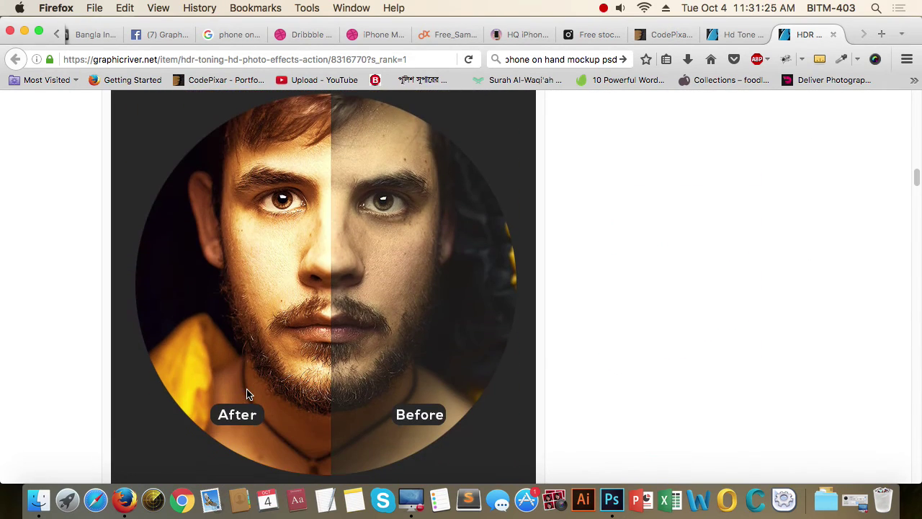
scroll(246, 394, "down", 16)
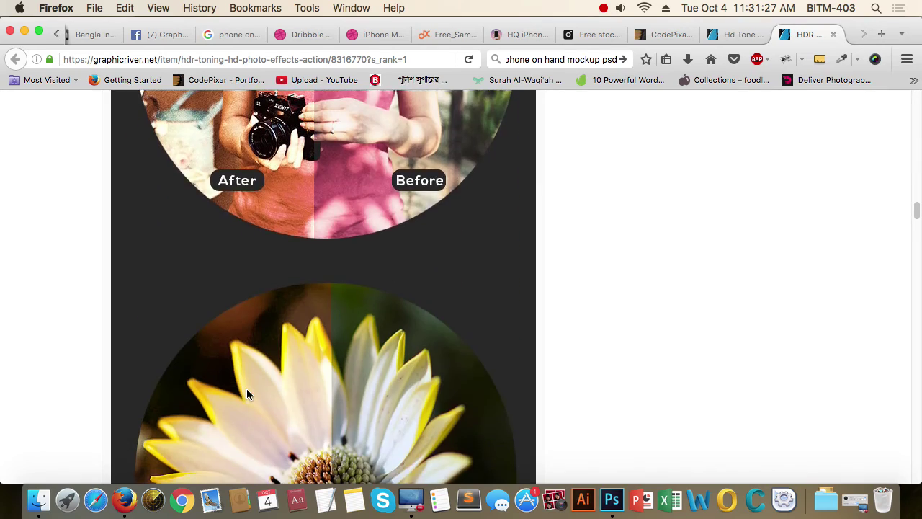
scroll(246, 394, "down", 5)
scroll(246, 394, "up", 20)
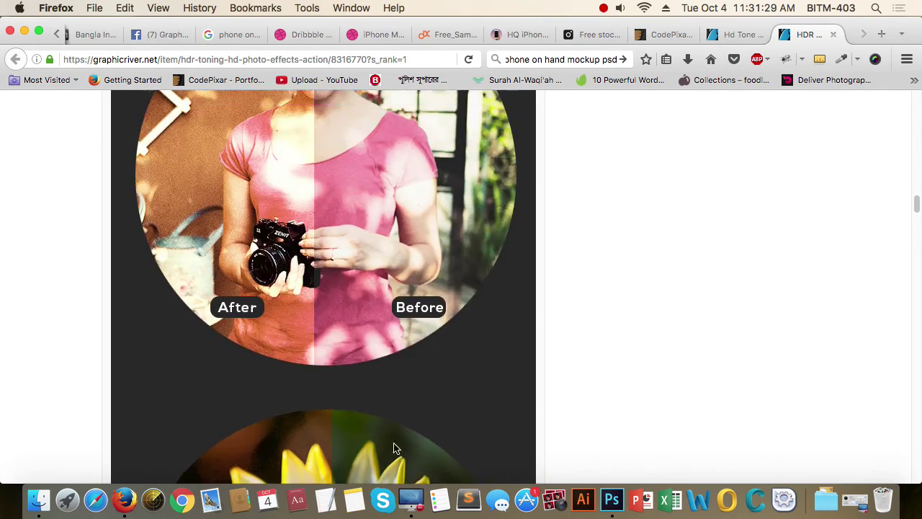
scroll(468, 400, "up", 8)
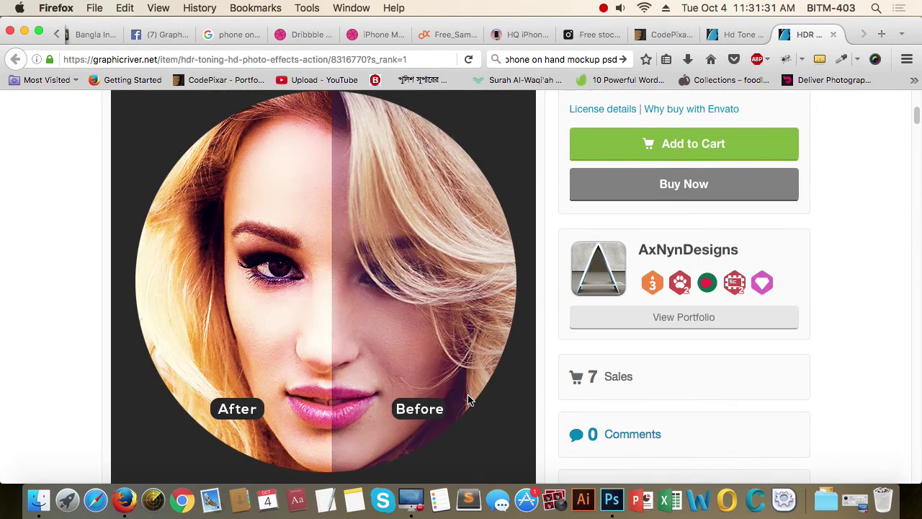
- Check the author's location badge and look through the remaining before-and-after samples of the HDR Toning action
mouse_move(711, 288)
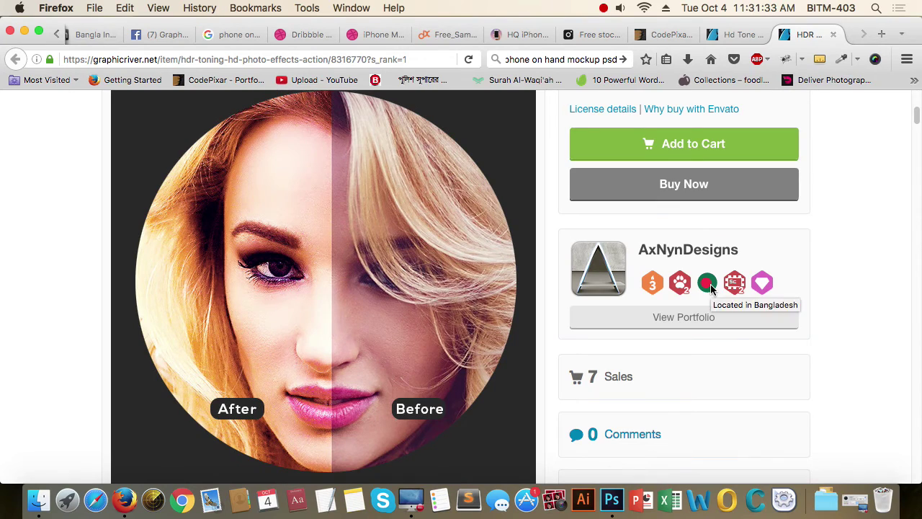
scroll(412, 336, "down", 20)
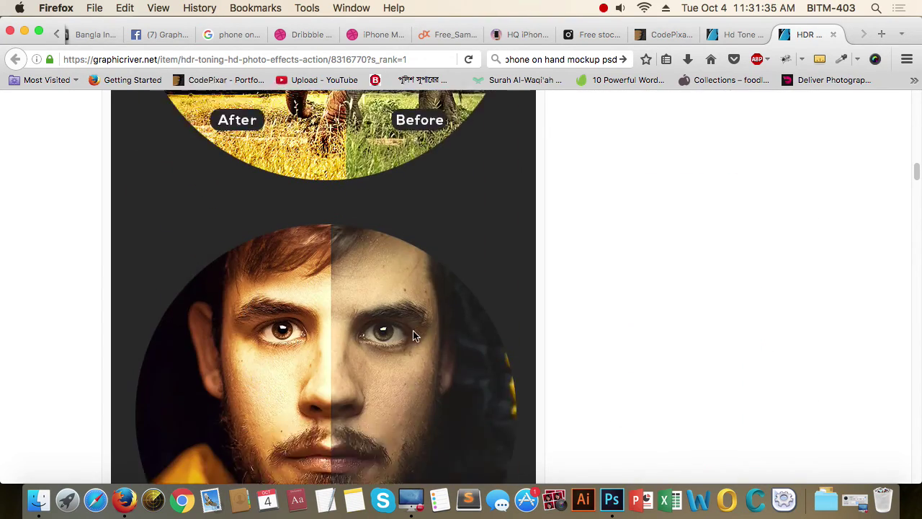
scroll(413, 335, "up", 15)
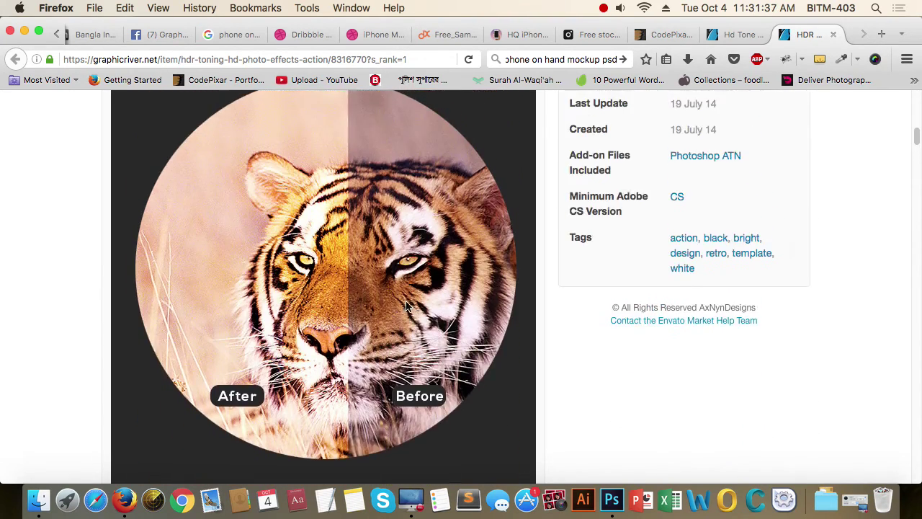
scroll(410, 321, "down", 20)
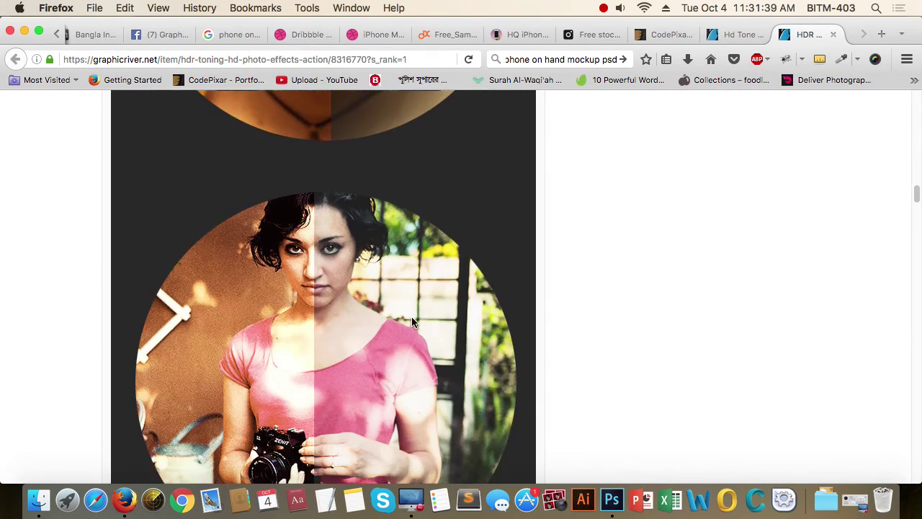
scroll(413, 322, "down", 20)
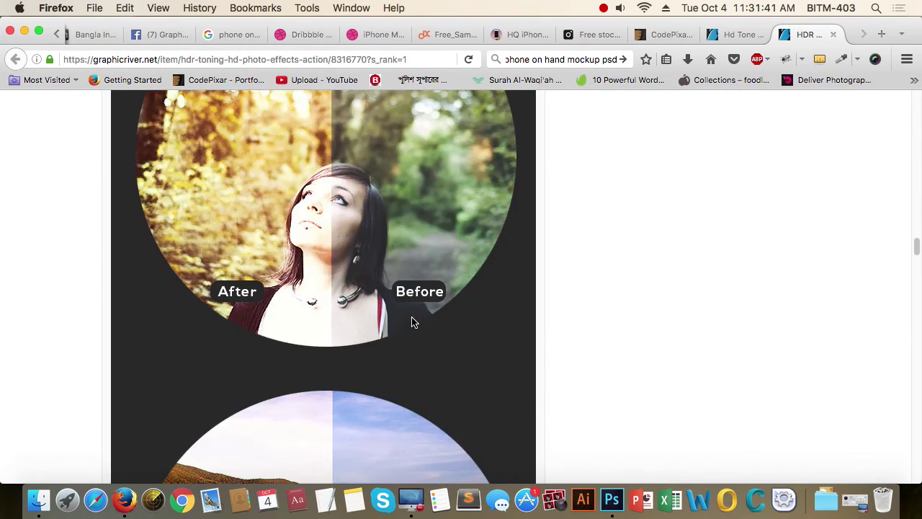
scroll(413, 322, "down", 10)
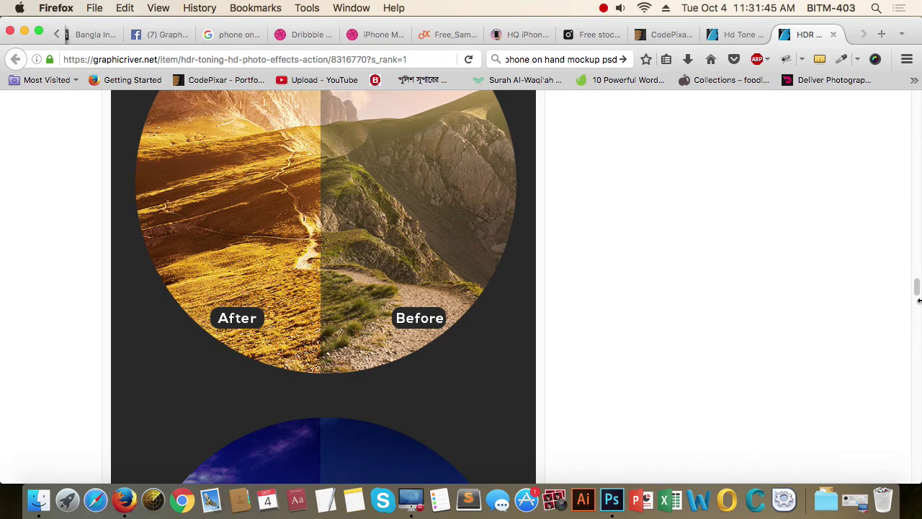
left_click_drag(917, 288, 915, 121)
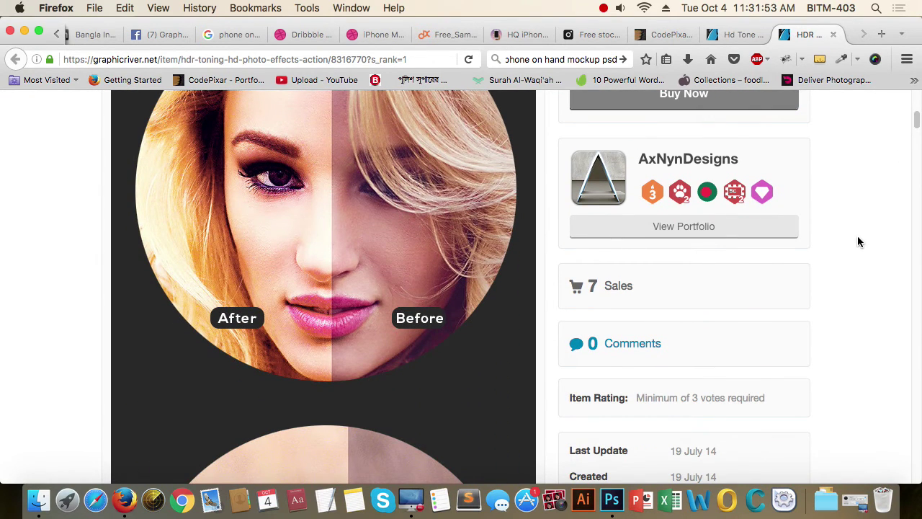
scroll(332, 268, "up", 3)
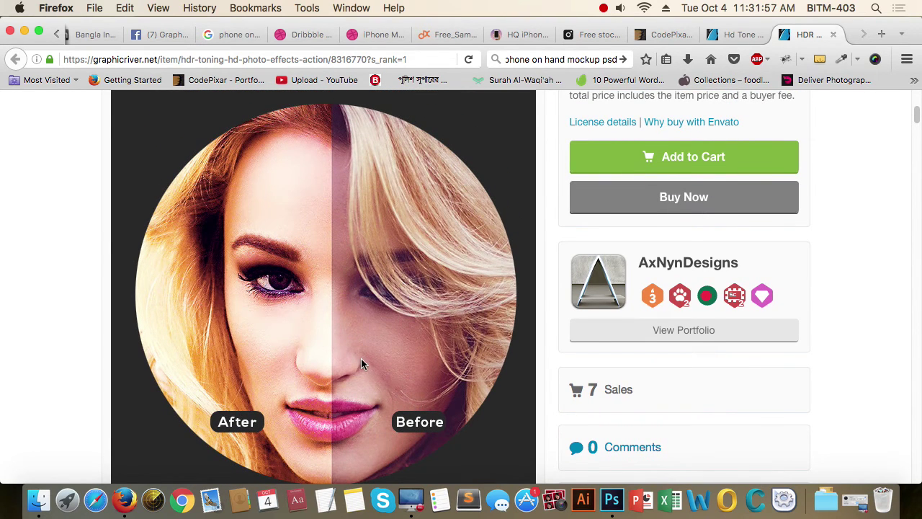
scroll(361, 358, "up", 6)
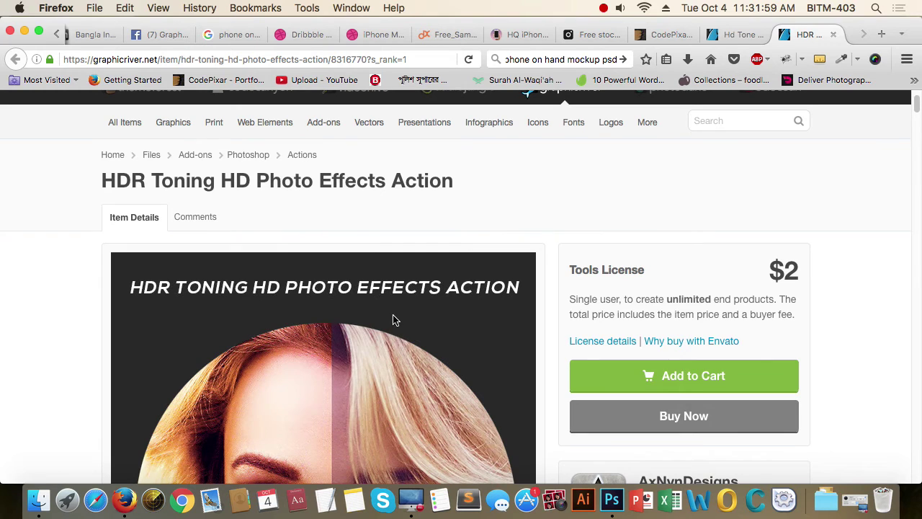
- Switch back to Photoshop, view the save and load options for HDR Toning presets, and cancel HDR Toning
key("super+Tab")
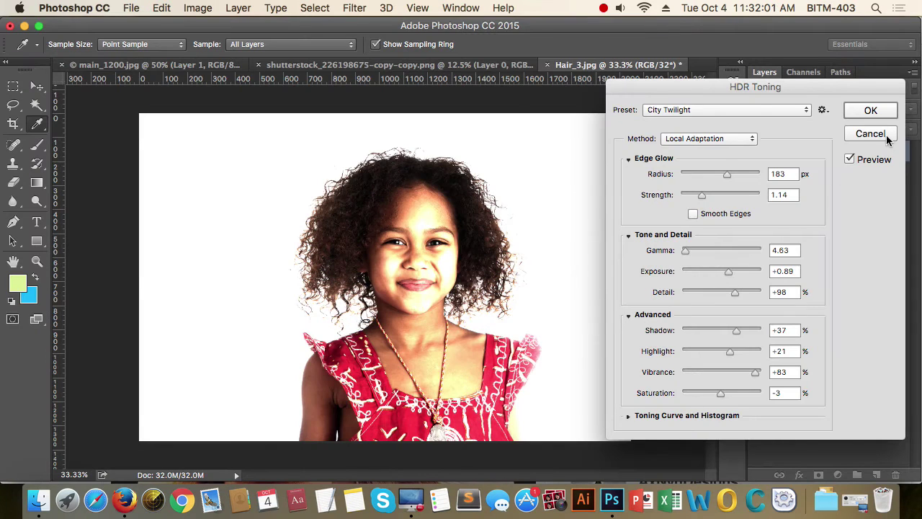
left_click(822, 109)
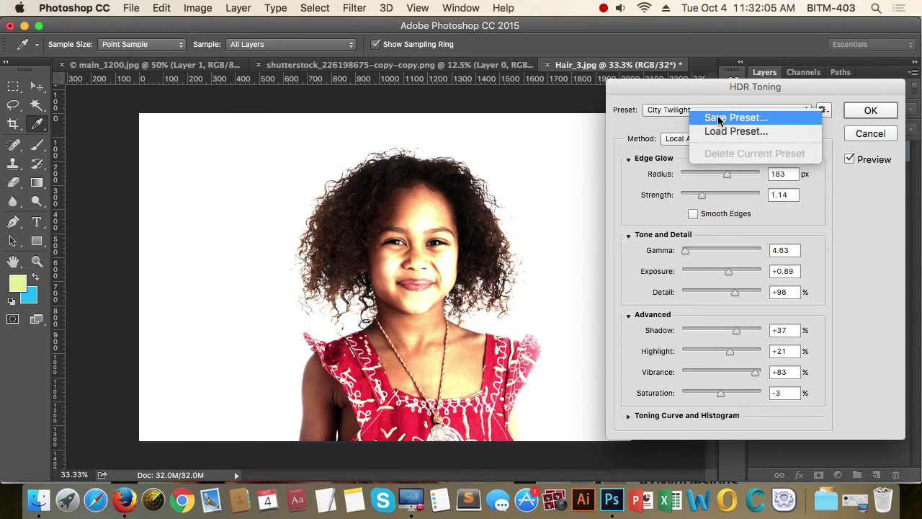
left_click(861, 252)
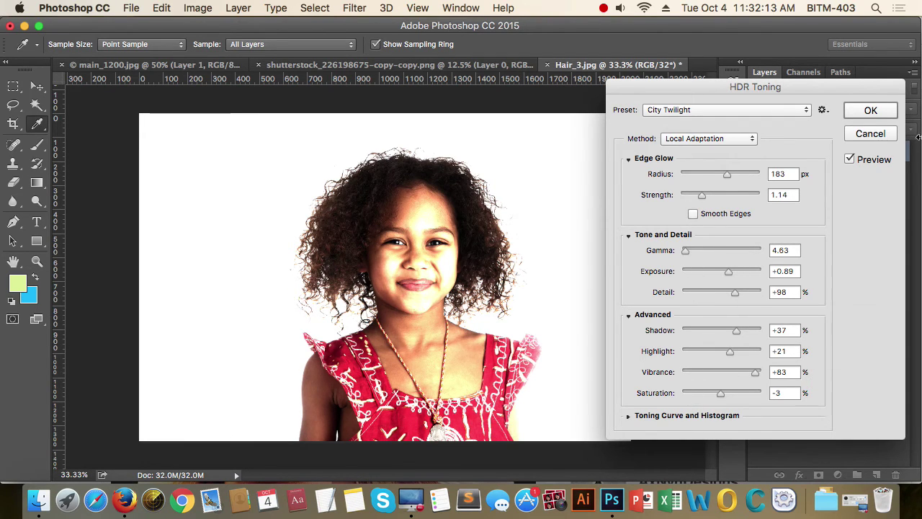
left_click(880, 136)
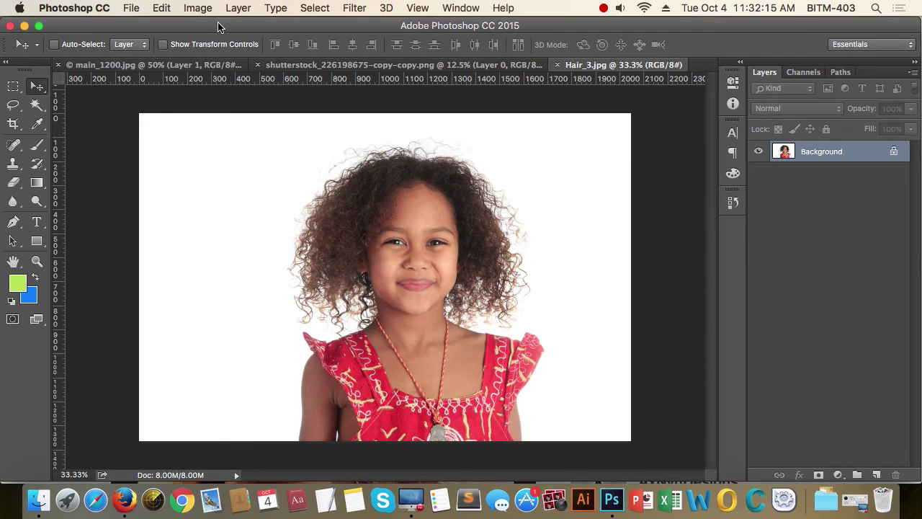
- Select the red cape in shutterstock_226198675-copy-copy.png using Color Range with sampled red and a fuzziness of 149
left_click(466, 65)
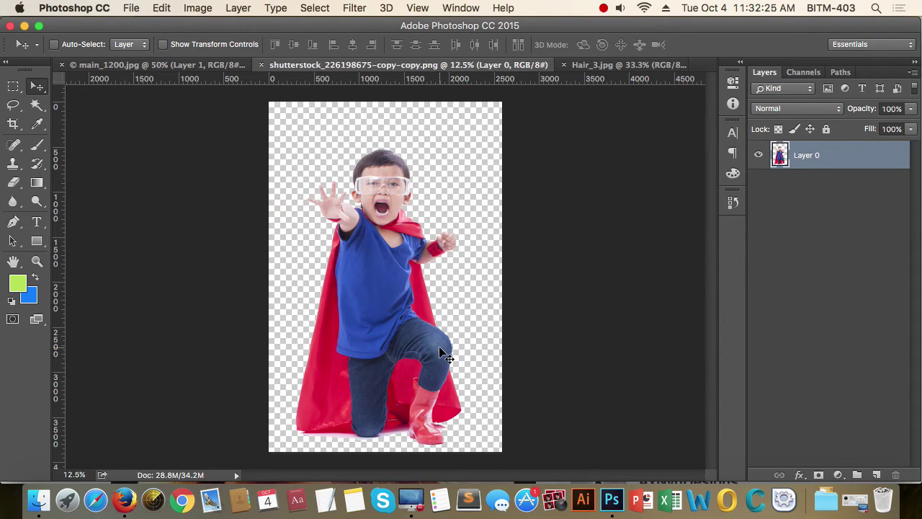
left_click(314, 8)
left_click(362, 151)
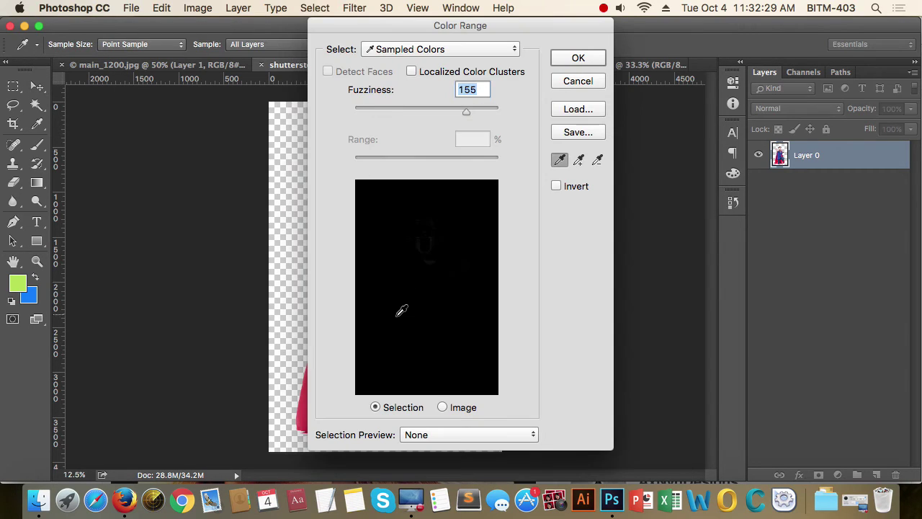
left_click(422, 306)
left_click(443, 408)
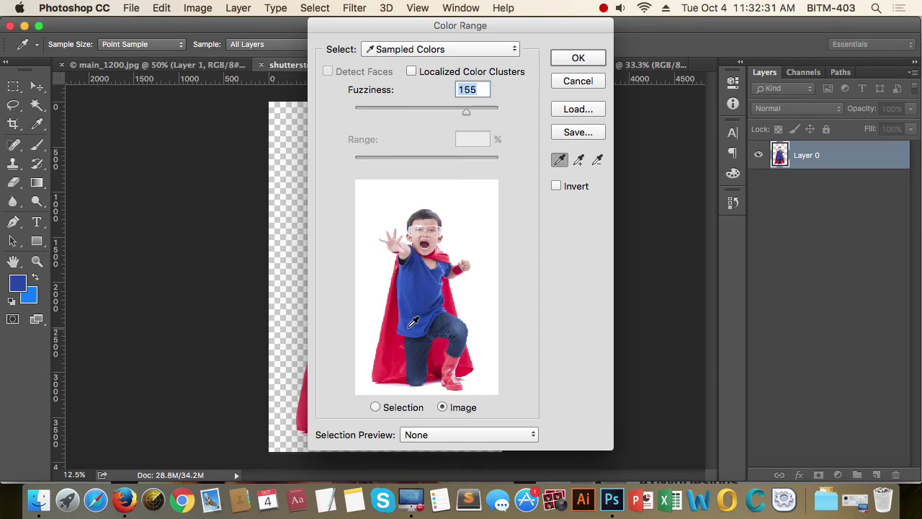
left_click(416, 407)
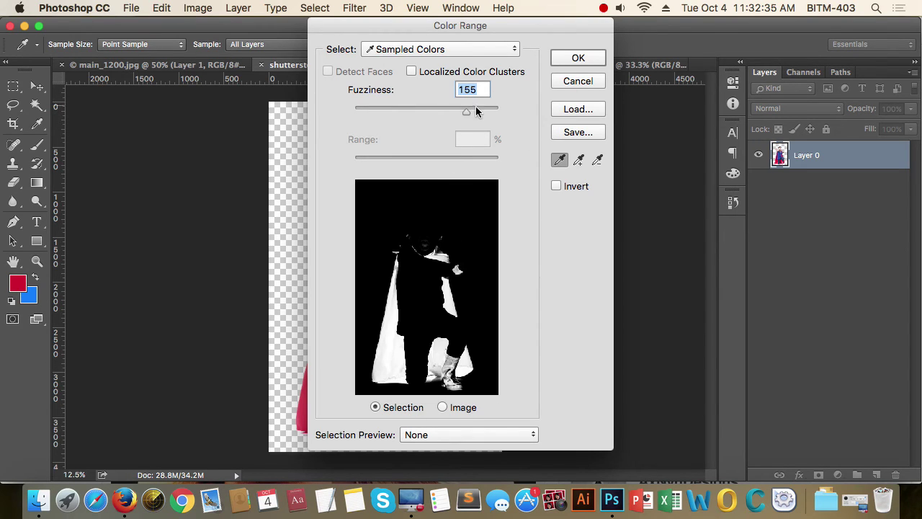
mouse_move(475, 112)
left_mouse_down()
mouse_move(485, 113)
mouse_move(462, 115)
left_mouse_up()
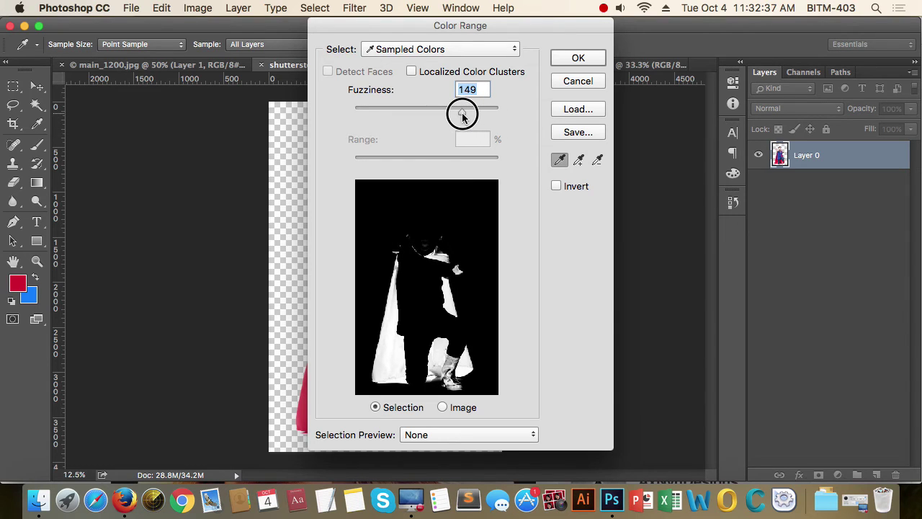
left_click(589, 59)
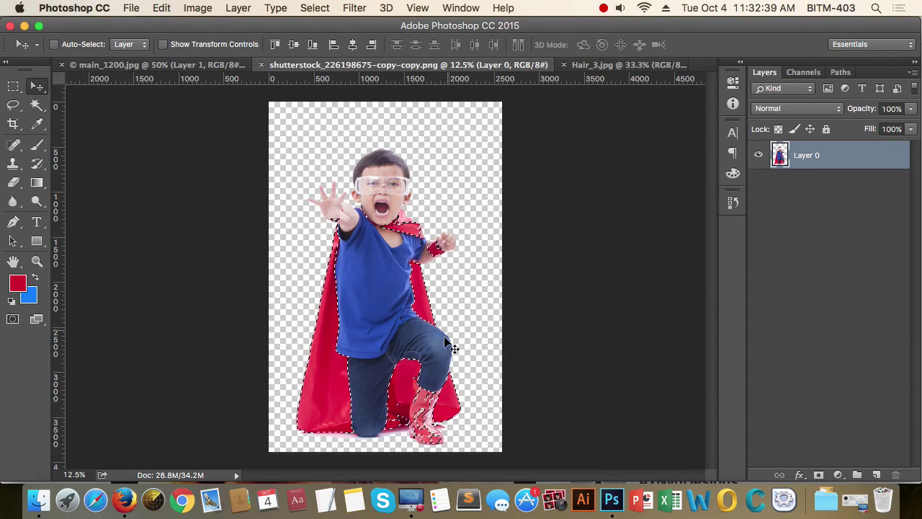
- Add the whole red boot, including its glossy highlights and toe, to the cape selection with the Lasso tool
key("m")
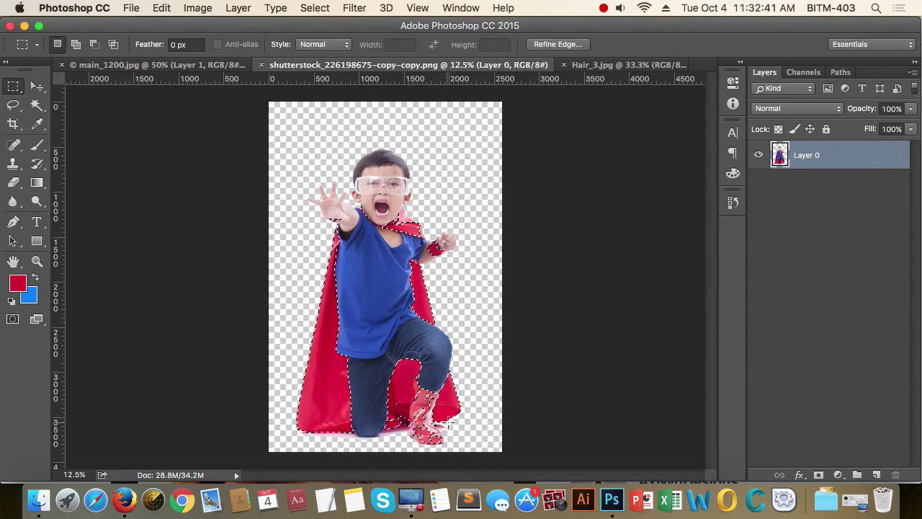
scroll(432, 403, "up", 5)
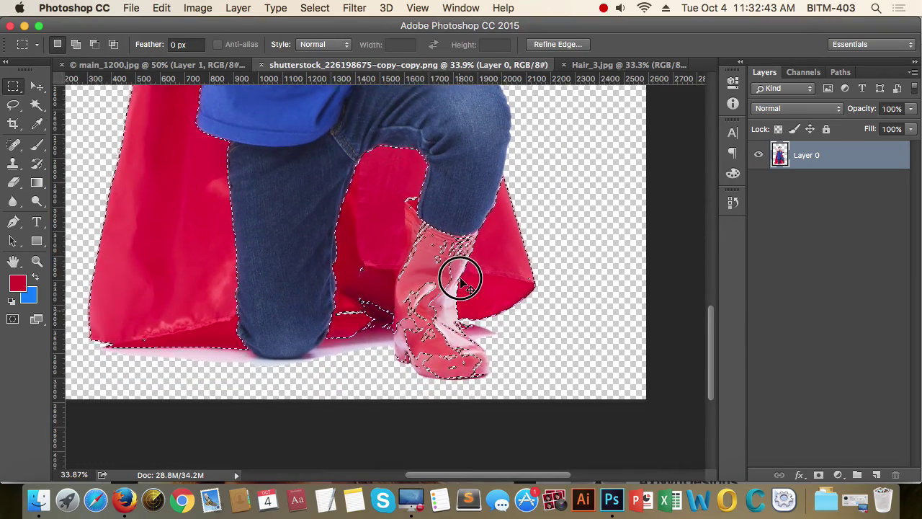
scroll(461, 281, "up", 5)
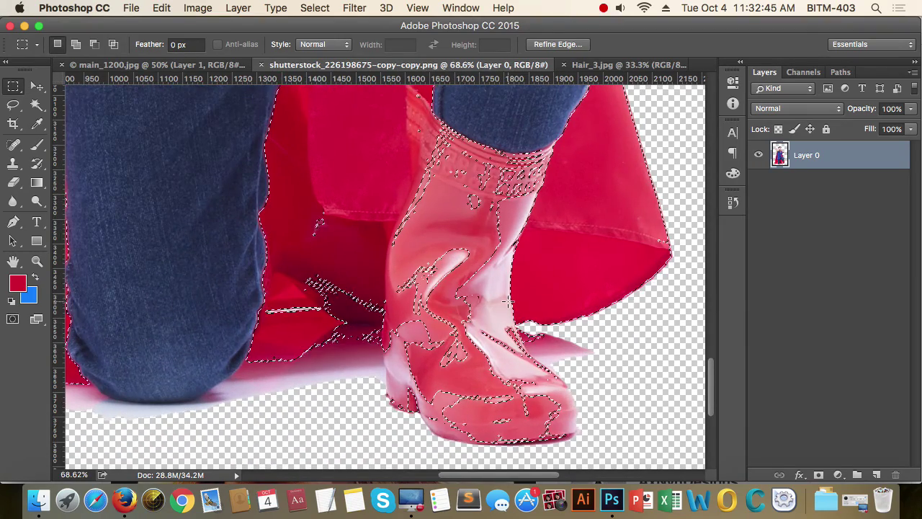
key("l")
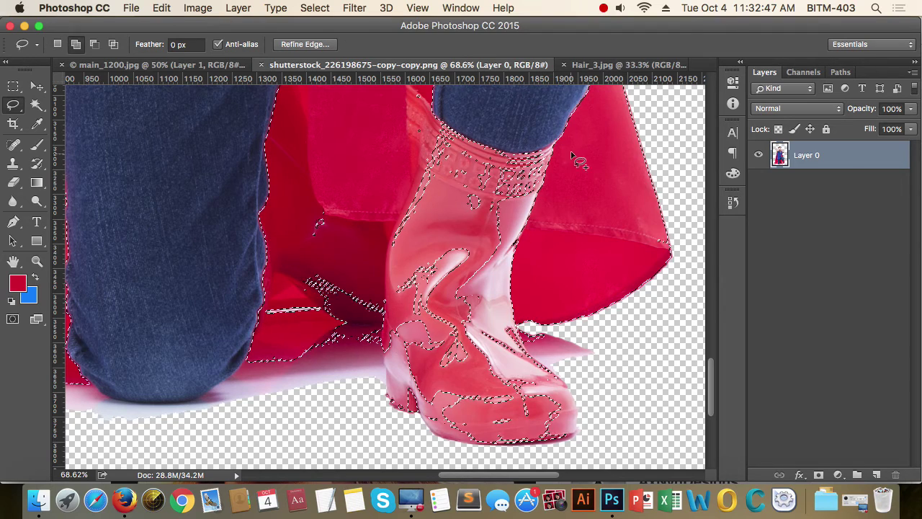
mouse_move(572, 155)
left_mouse_down()
mouse_move(529, 160)
mouse_move(453, 142)
mouse_move(369, 181)
mouse_move(334, 243)
mouse_move(334, 226)
mouse_move(307, 193)
mouse_move(249, 358)
mouse_move(358, 364)
mouse_move(392, 382)
mouse_move(416, 412)
mouse_move(464, 435)
mouse_move(543, 440)
mouse_move(564, 398)
mouse_move(521, 354)
mouse_move(512, 329)
mouse_move(549, 303)
mouse_move(601, 284)
mouse_move(608, 210)
mouse_move(595, 168)
left_mouse_up()
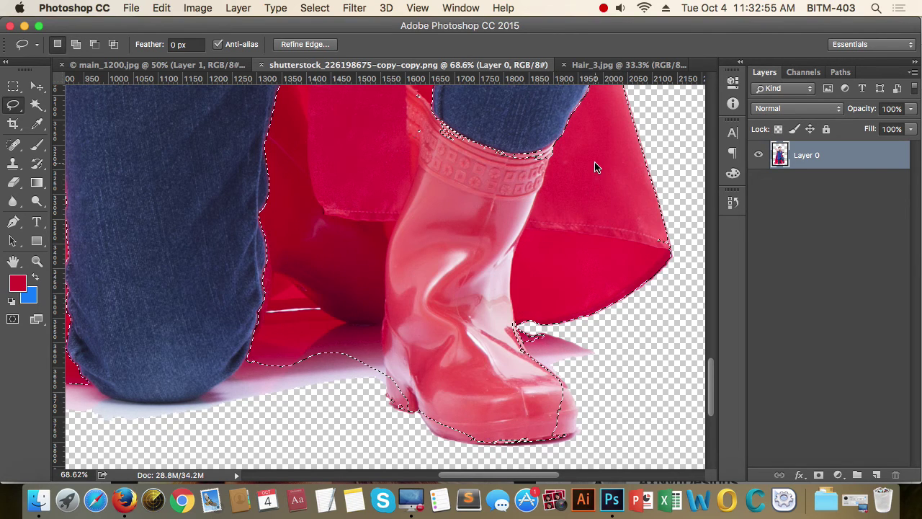
key("shift")
mouse_move(521, 320)
left_mouse_down()
mouse_move(523, 330)
mouse_move(561, 346)
mouse_move(527, 350)
mouse_move(549, 403)
mouse_move(566, 401)
mouse_move(530, 418)
mouse_move(537, 391)
left_mouse_up()
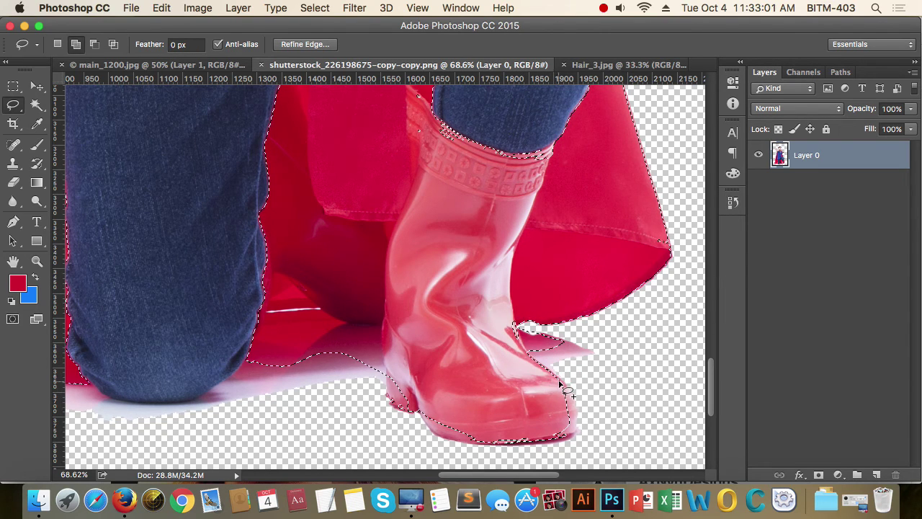
mouse_move(528, 353)
left_mouse_down()
mouse_move(572, 345)
mouse_move(507, 316)
left_mouse_up()
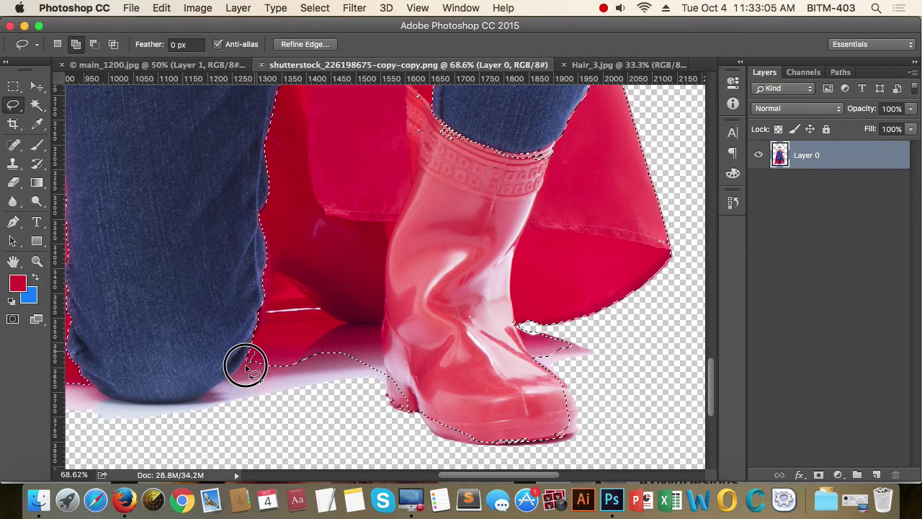
- Clean up the selection edge beside the kneeling leg and along the cape's lower hem with the Lasso tool
mouse_move(246, 366)
left_mouse_down()
mouse_move(253, 375)
mouse_move(309, 367)
mouse_move(391, 377)
mouse_move(304, 315)
mouse_move(310, 321)
left_mouse_up()
scroll(494, 312, "left", 5)
scroll(383, 239, "down", 2)
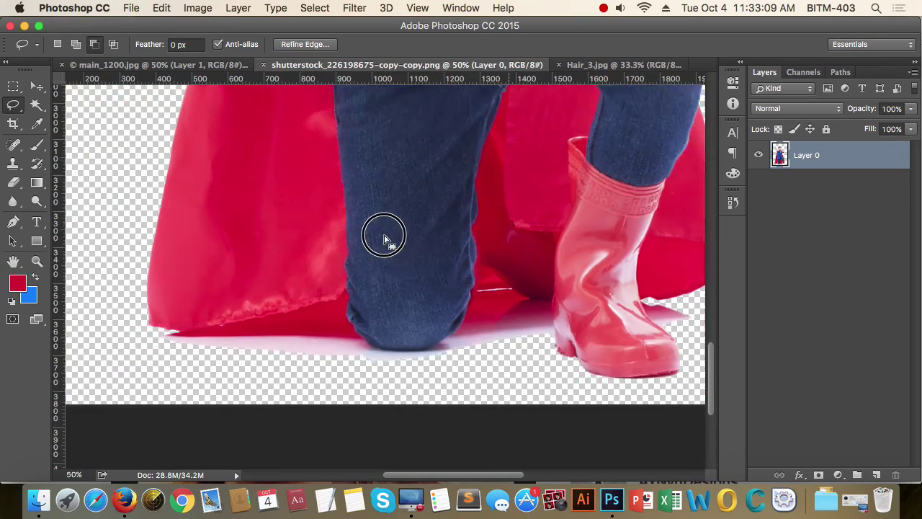
scroll(384, 239, "down", 3)
scroll(288, 278, "up", 2)
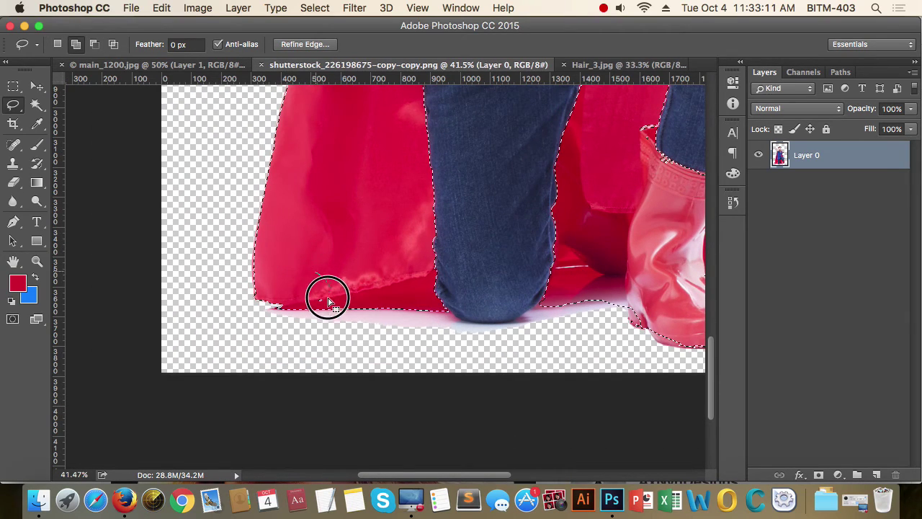
scroll(497, 195, "down", 3)
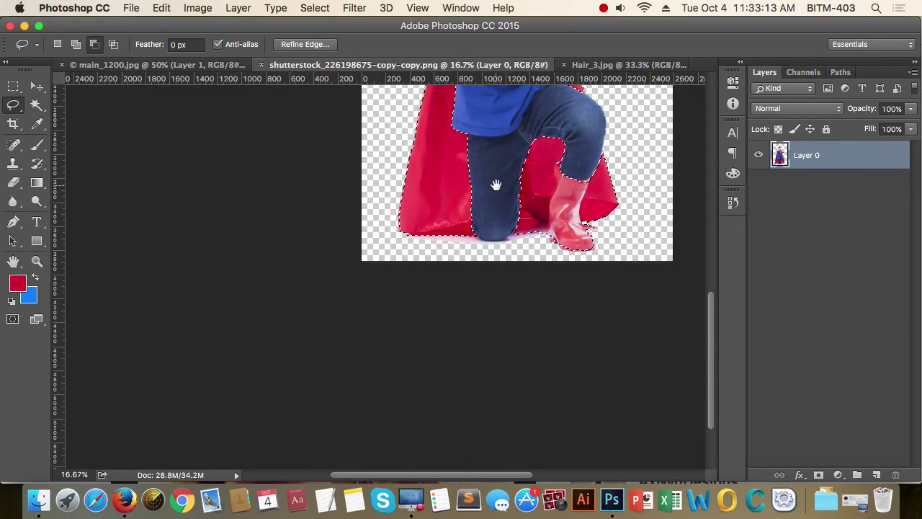
left_click_drag(496, 185, 376, 313)
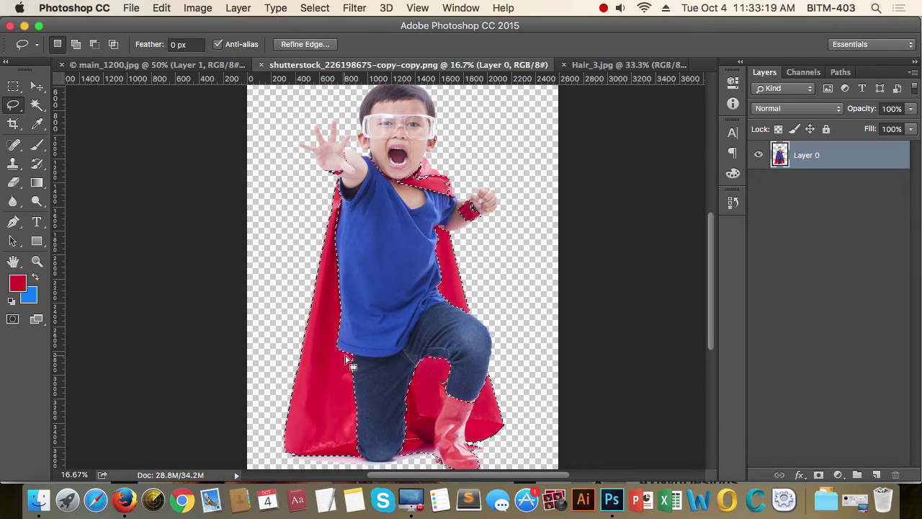
- Invert the selection to desaturate everything except the red cape, wristband and boot, and clear the selection
left_click(317, 8)
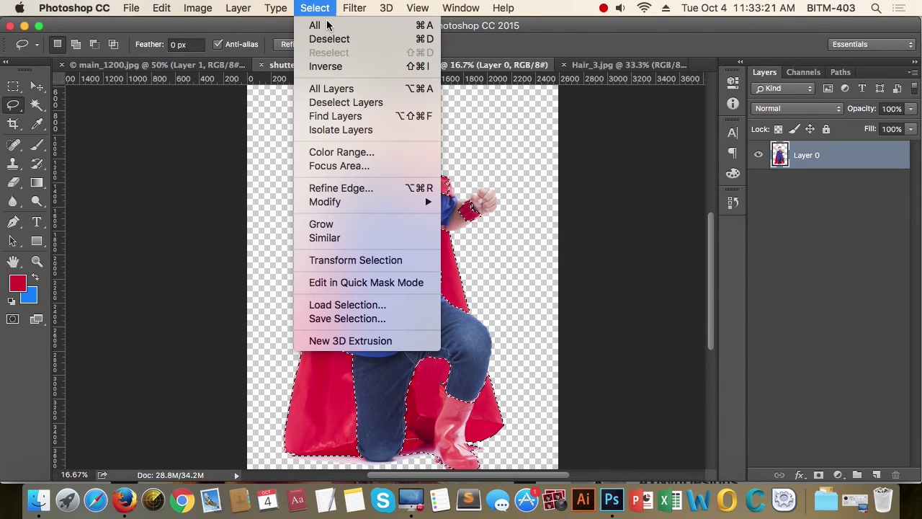
left_click(352, 67)
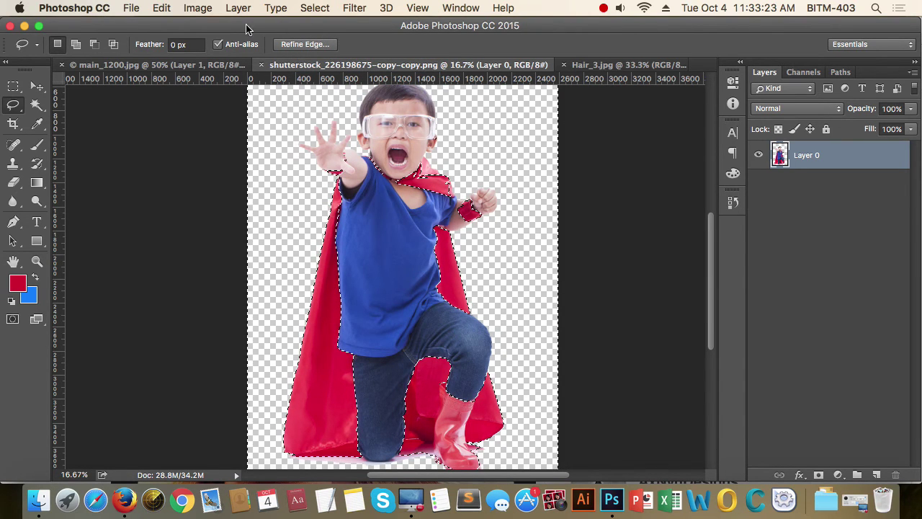
left_click(198, 8)
mouse_move(241, 48)
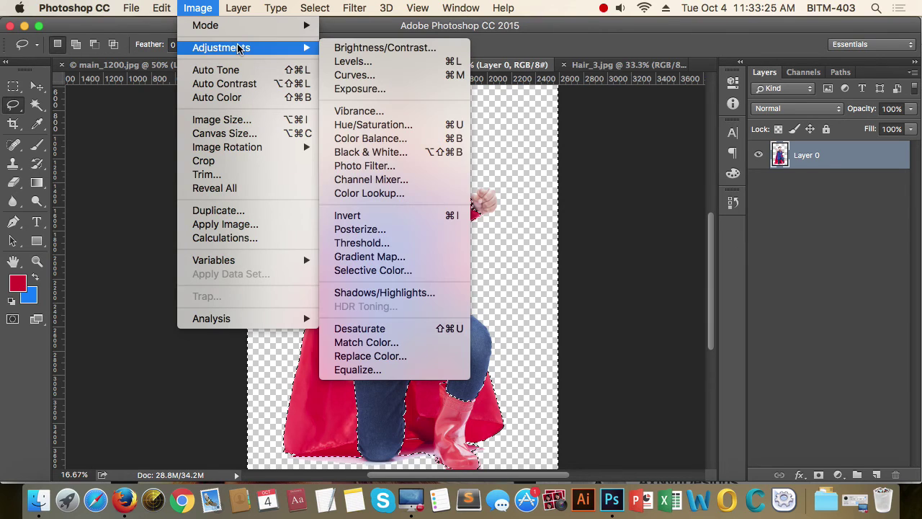
left_click(414, 334)
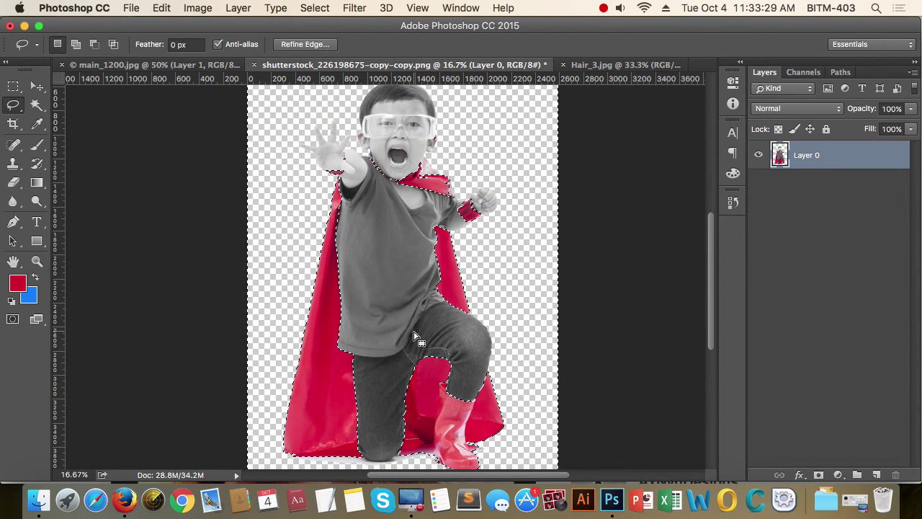
left_click(667, 331)
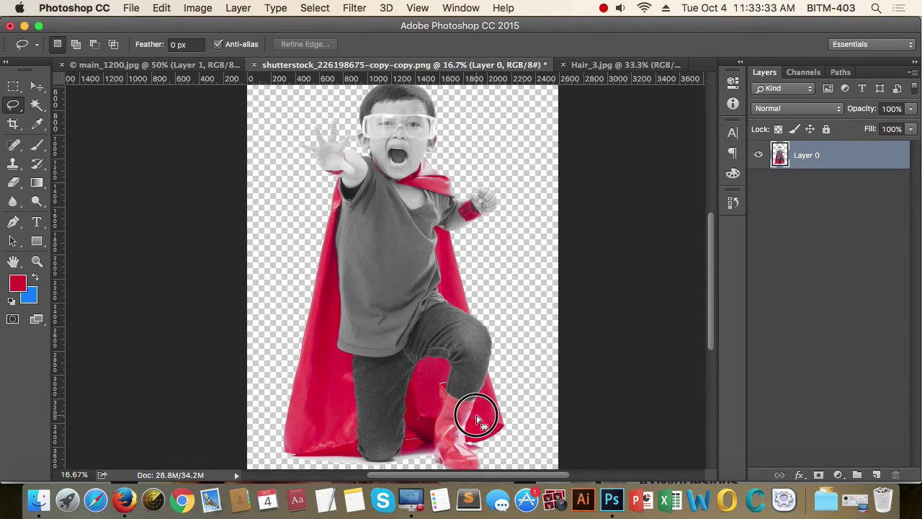
key("super+minus")
key("super+minus")
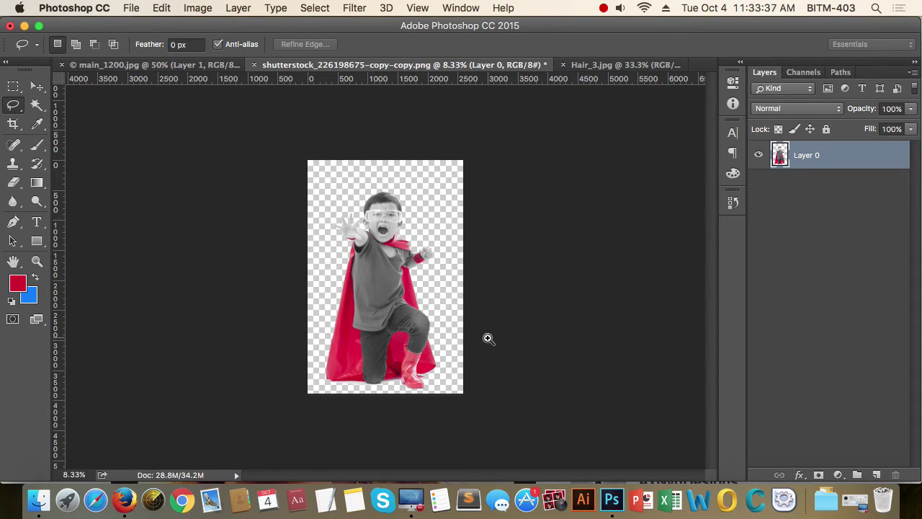
left_click_drag(488, 338, 444, 324)
scroll(404, 239, "up", 5)
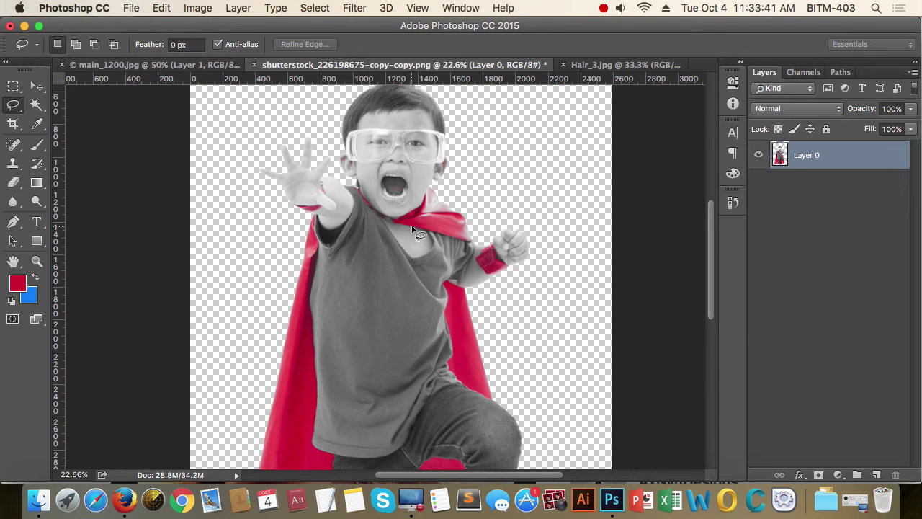
left_click_drag(432, 249, 393, 250)
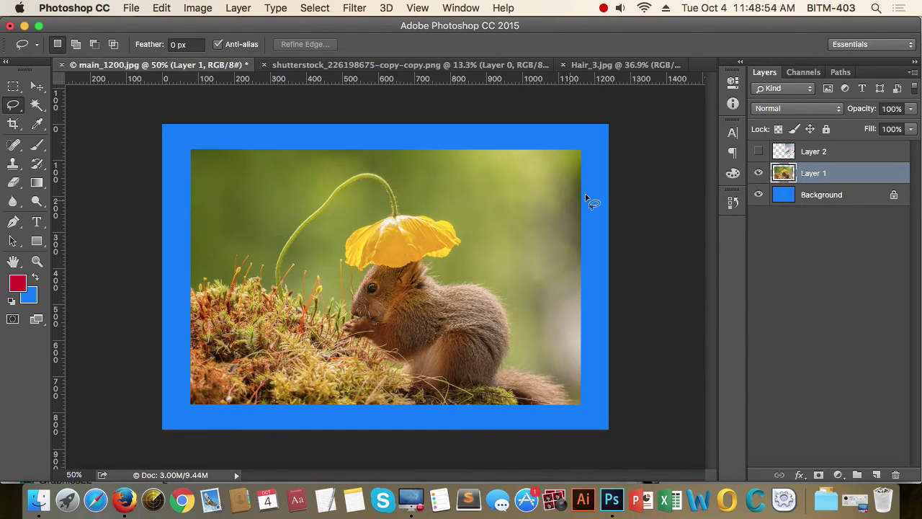
- Try a Black & White adjustment layer above Layer 1 in main_1200.jpg with Reds 90 and Yellows 124, and delete it
left_click(838, 474)
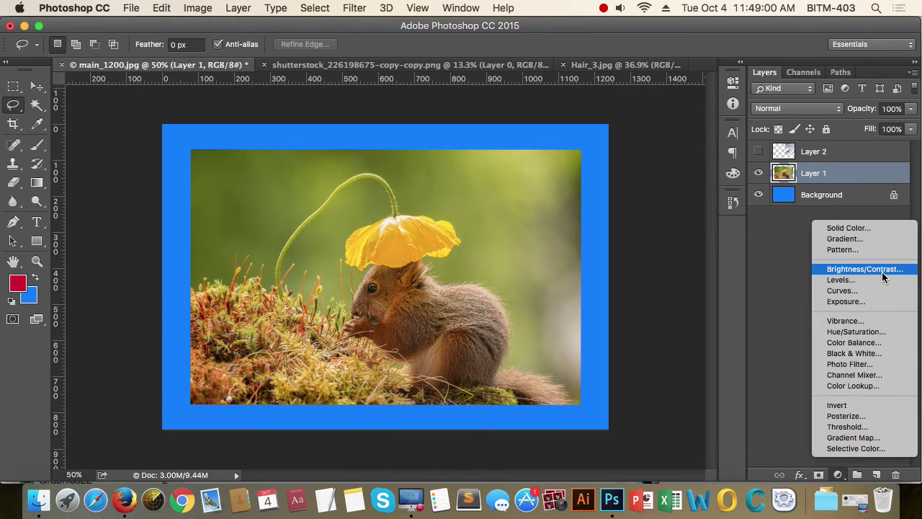
left_click(882, 353)
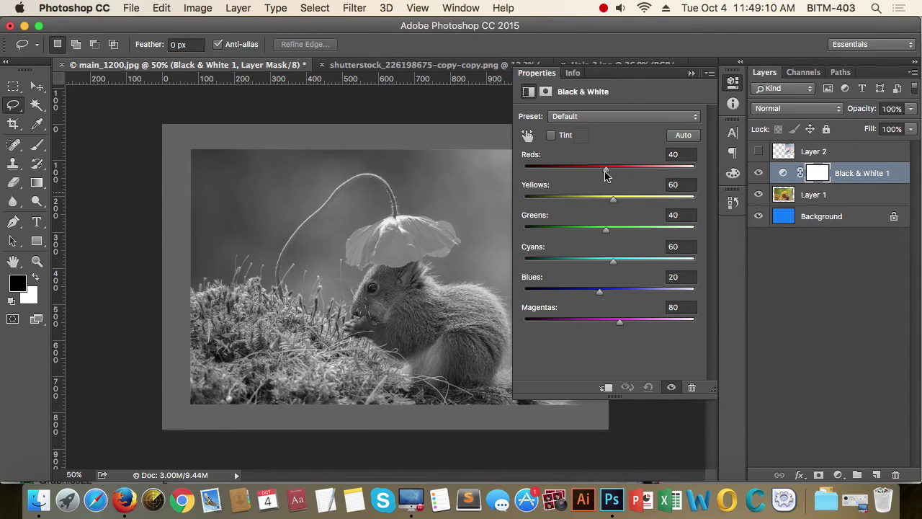
left_click_drag(607, 170, 635, 200)
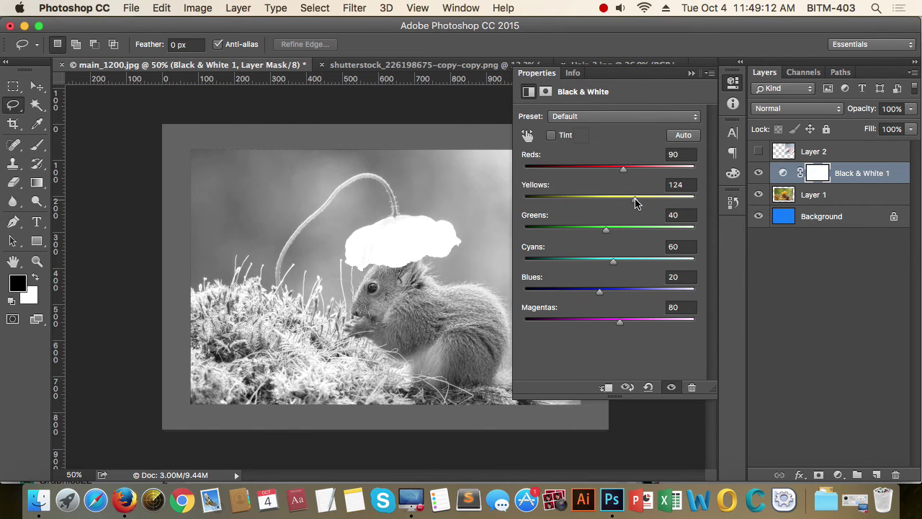
left_click(733, 82)
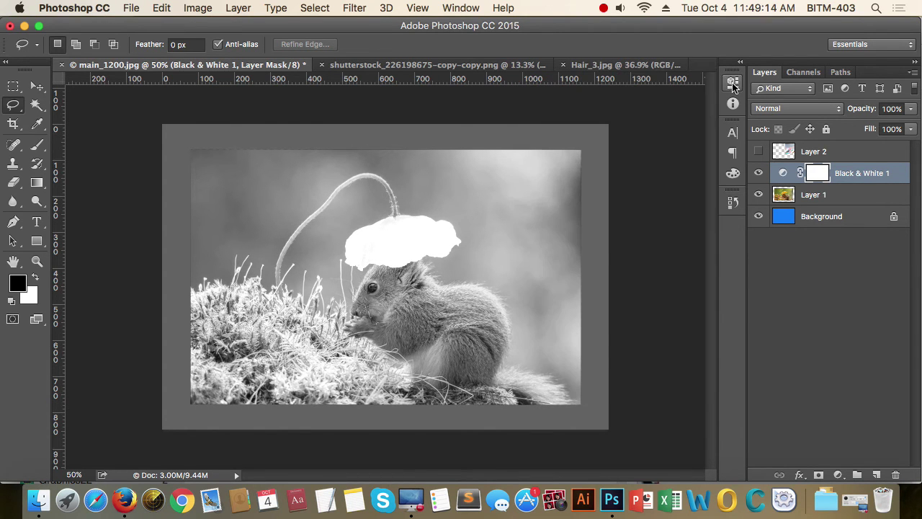
left_click_drag(868, 175, 895, 475)
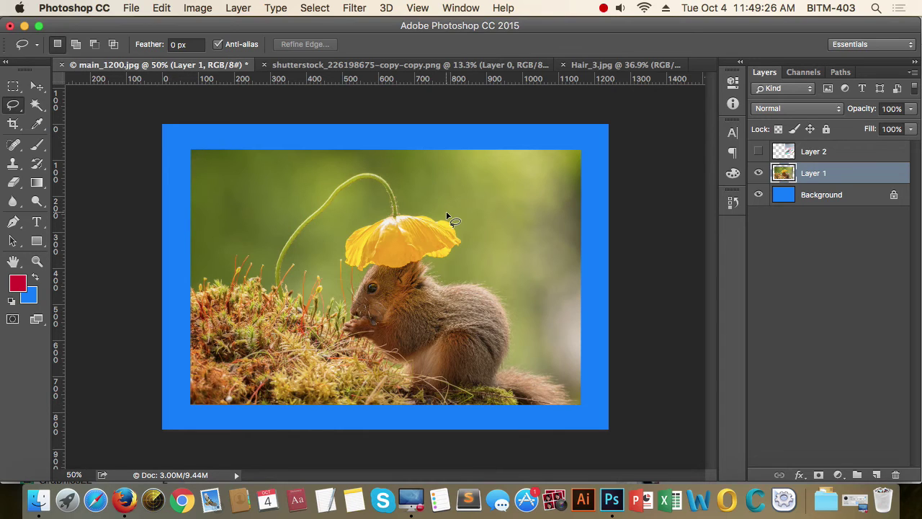
- Load Layer 1's outline as a selection and add a Black & White adjustment layer limited to the squirrel photo
left_click(786, 175, "super")
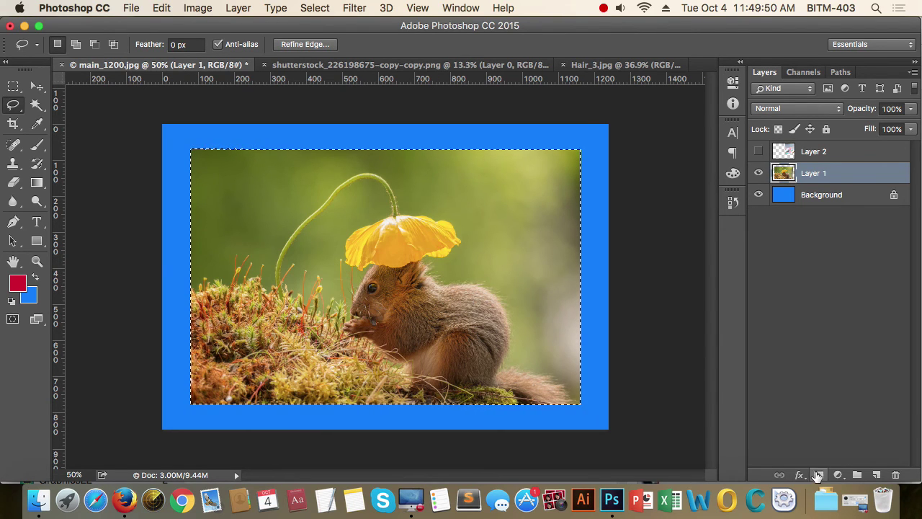
left_click(837, 474)
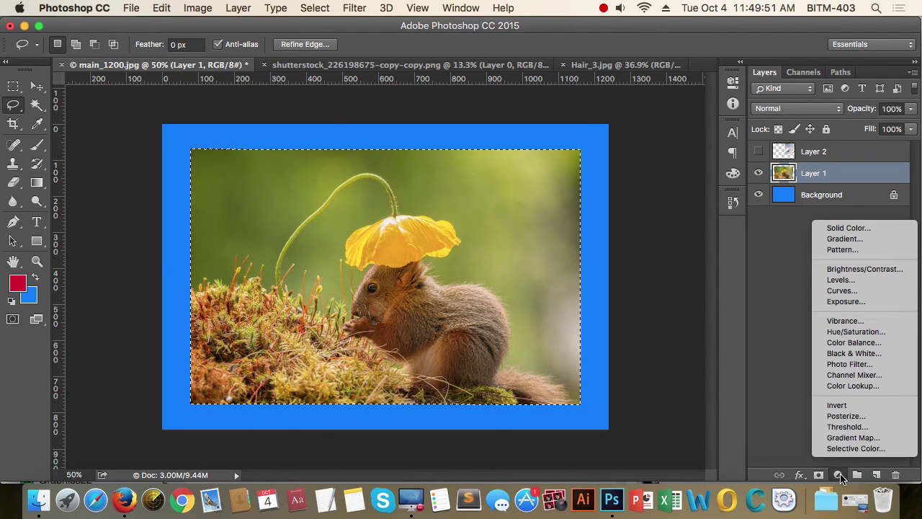
left_click(884, 353)
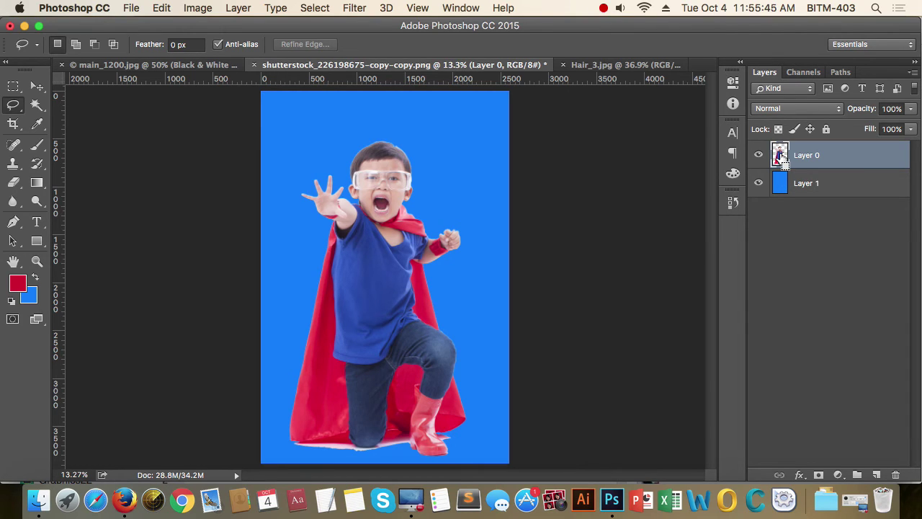
- In shutterstock_226198675-copy-copy.png, load Layer 0's outline as a selection and add a Hue/Saturation adjustment layer masked to the boy
left_click(781, 157, "super")
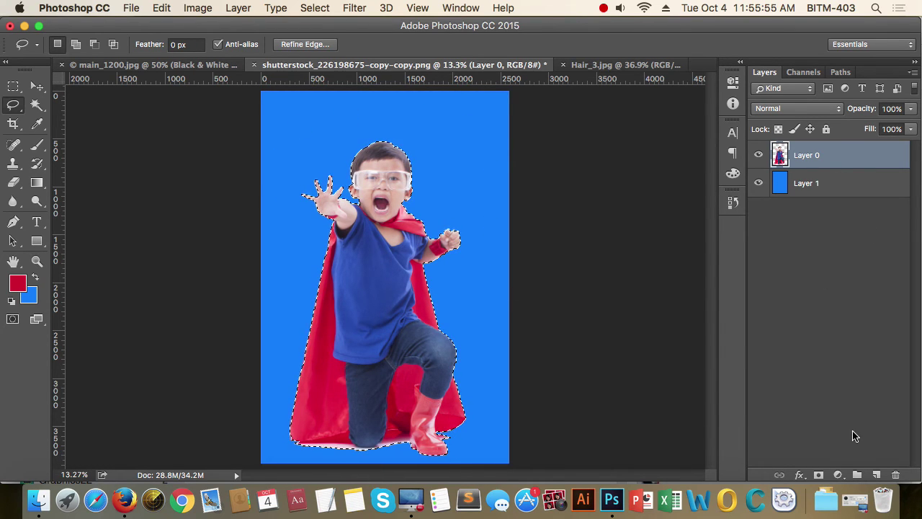
left_click(837, 476)
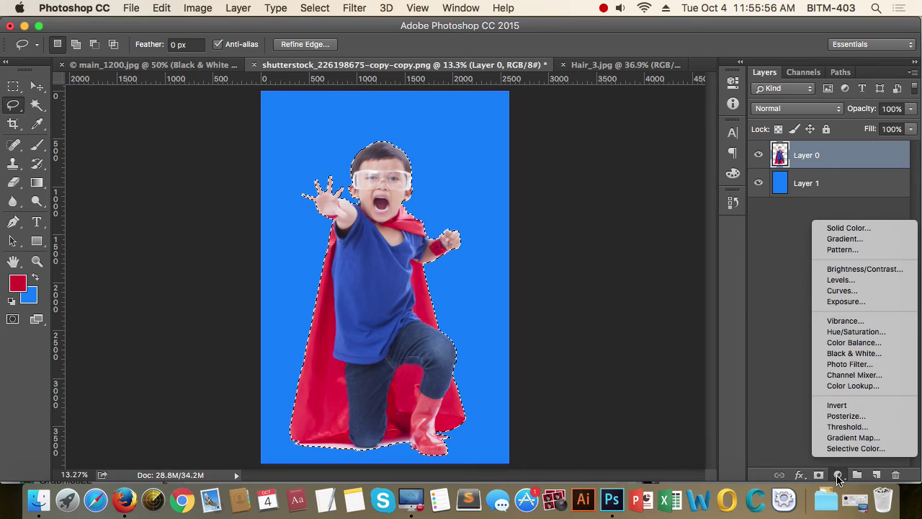
left_click(880, 332)
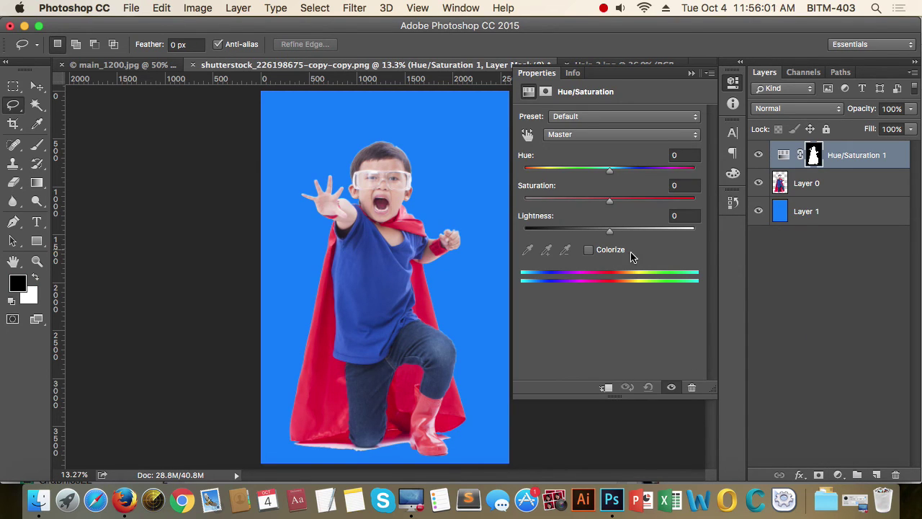
- Colorize the boy in a strong orange-red with the Hue/Saturation adjustment, using a Lightness of about +22
left_click(610, 251)
left_click_drag(589, 170, 638, 201)
mouse_move(614, 236)
left_mouse_down()
mouse_move(642, 233)
mouse_move(627, 233)
left_mouse_up()
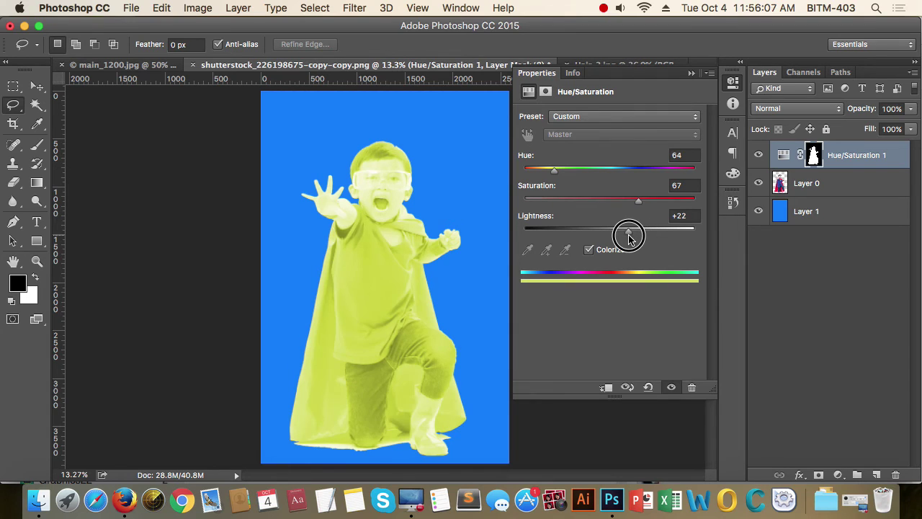
left_click_drag(641, 201, 662, 202)
left_click_drag(553, 170, 532, 172)
left_click(732, 83)
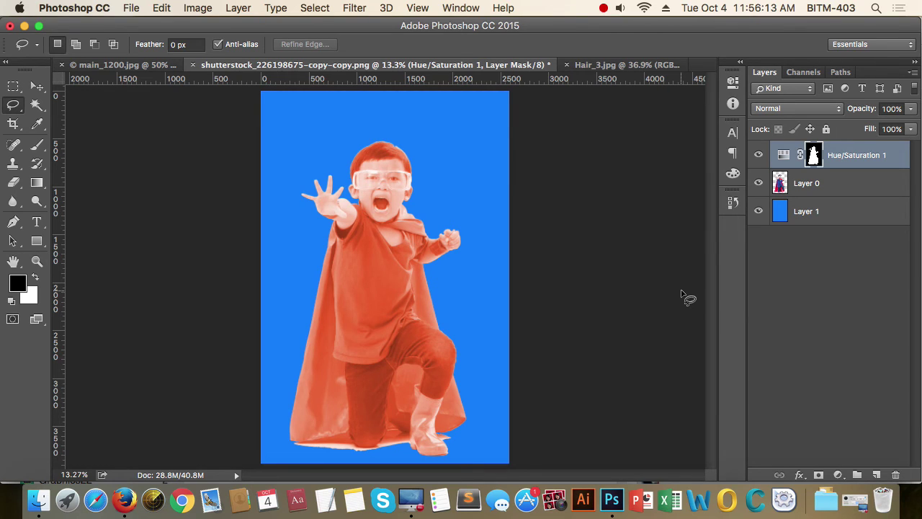
- Hide and show Layer 0 and the blue Layer 1 in turn to compare what the masked Hue/Saturation adjustment affects
left_click(758, 183)
left_click(759, 184)
left_click(759, 211)
left_click(759, 211)
left_click(758, 211)
left_click(758, 212)
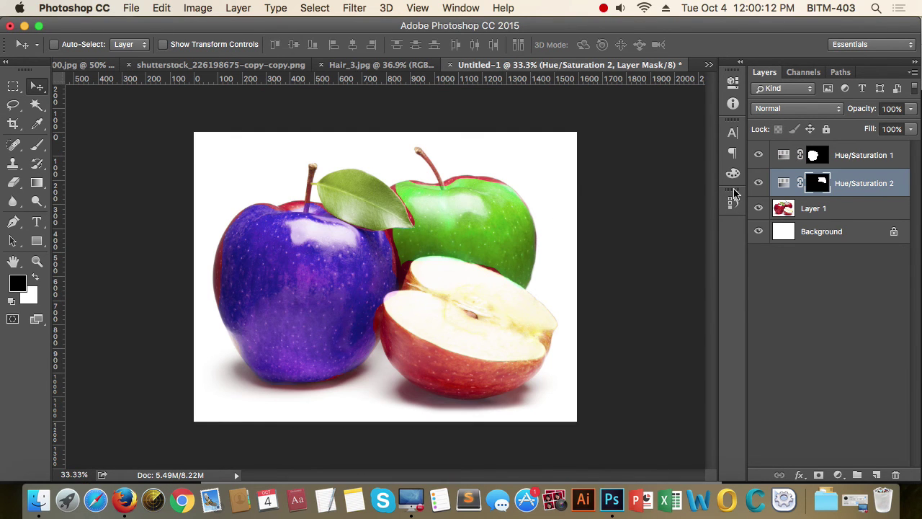
- Toggle Hue/Saturation 2 off and on in the apples document to compare its effect, and select its layer mask
left_click(758, 183)
left_click(759, 183)
mouse_move(911, 108)
left_mouse_down()
mouse_move(872, 127)
mouse_move(910, 125)
left_mouse_up()
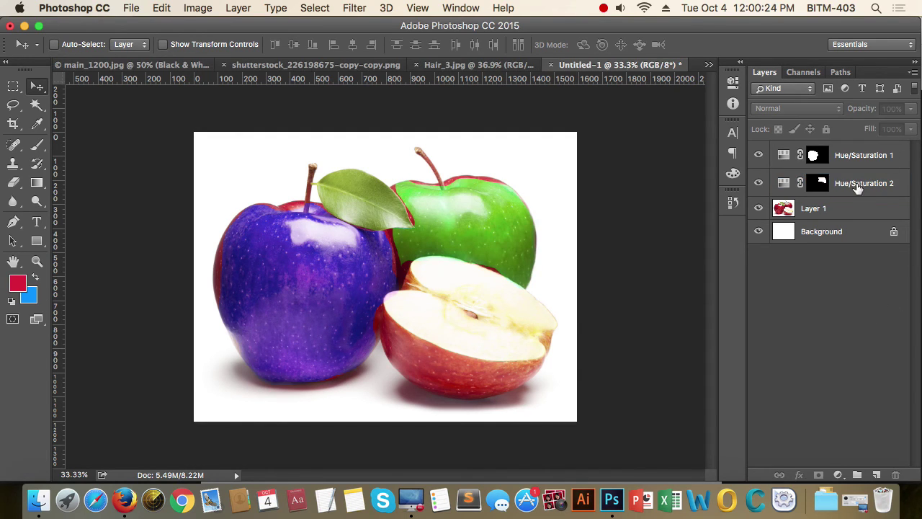
left_click(821, 184)
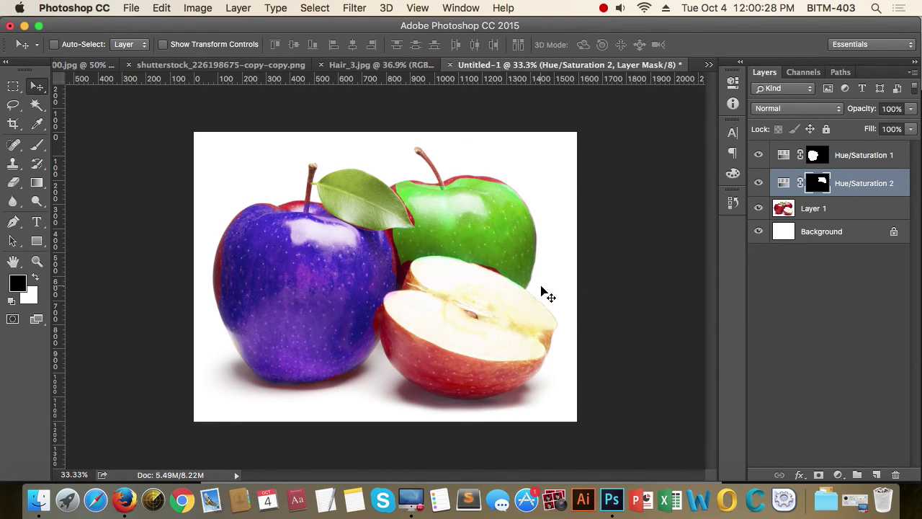
- Try opacities such as 20%, 50%, 80% and 90% on the Hue/Saturation 2 adjustment layer, ending at 78%
key("5")
key("1")
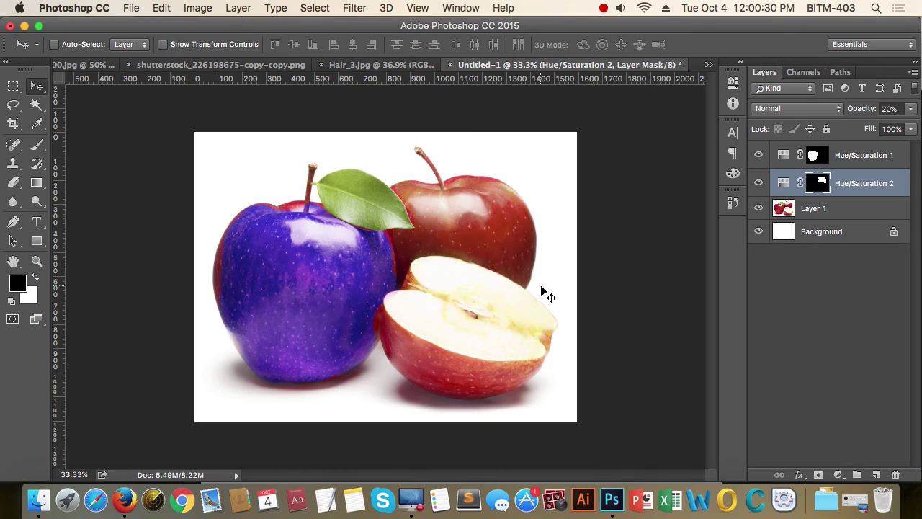
key("8")
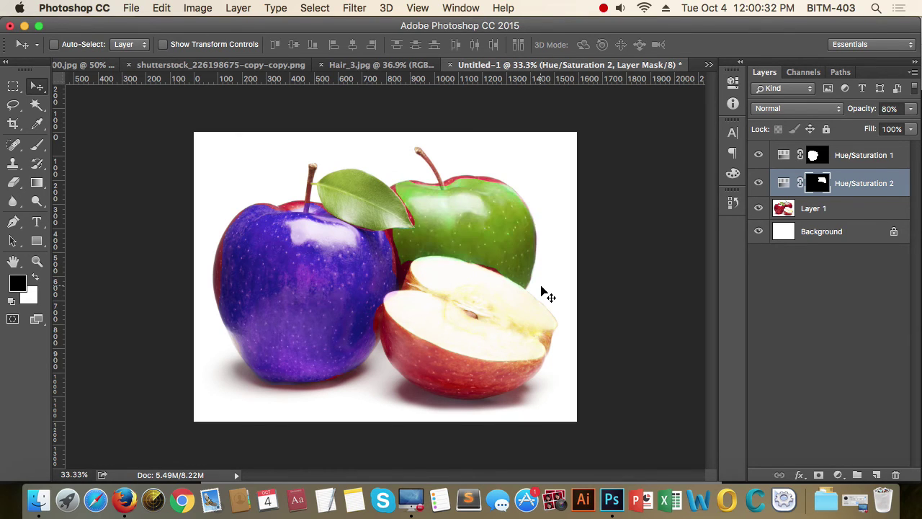
key("5")
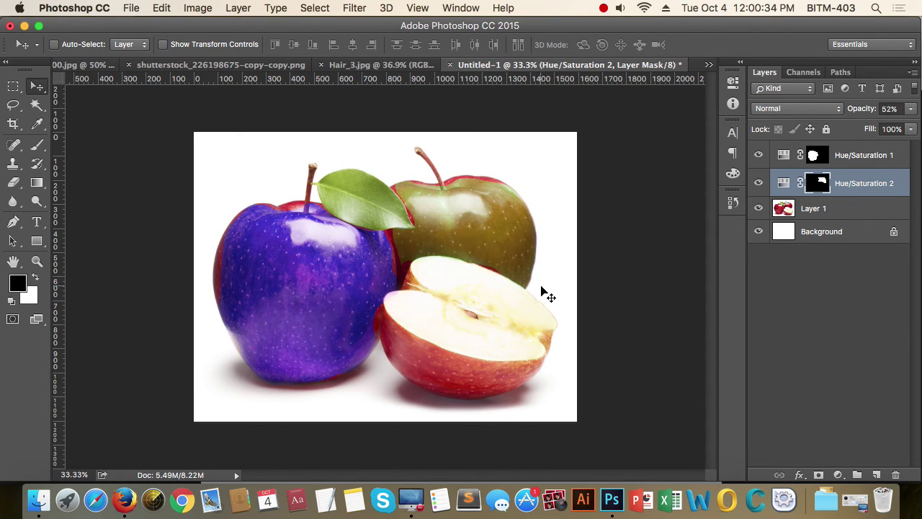
key("2")
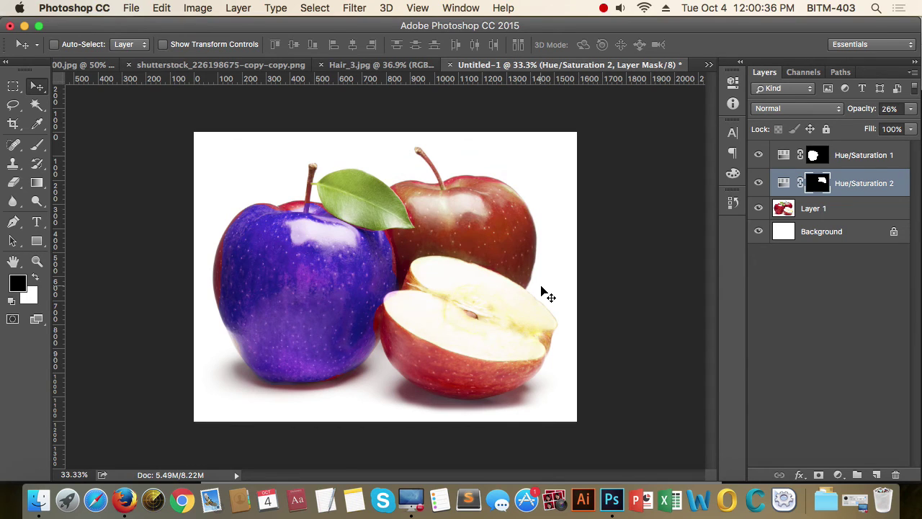
key("8")
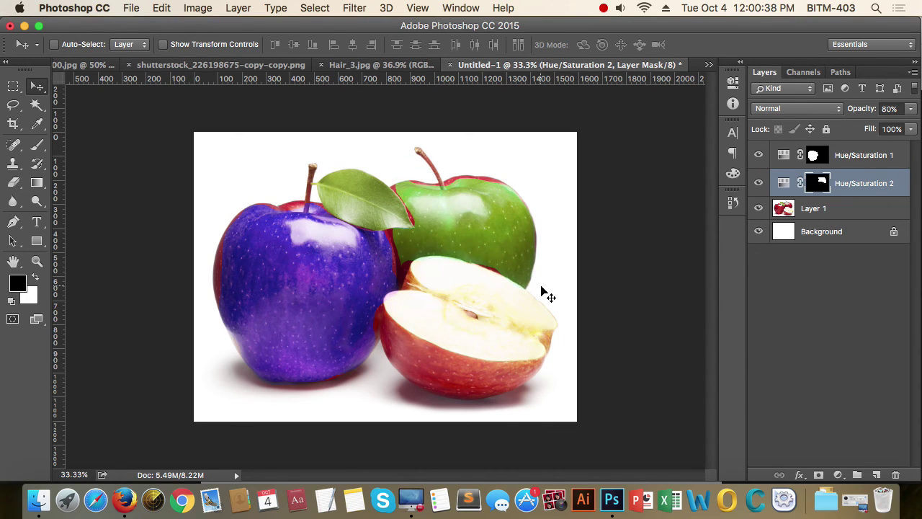
key("5")
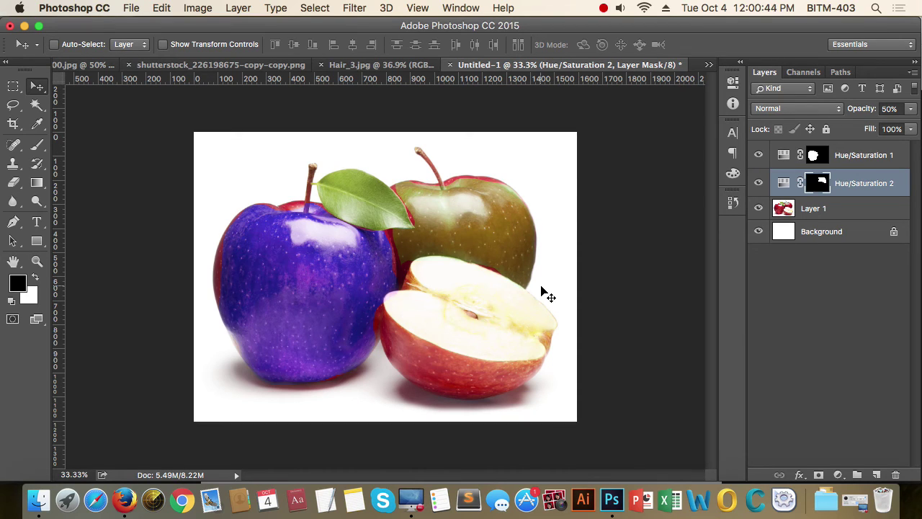
key("8")
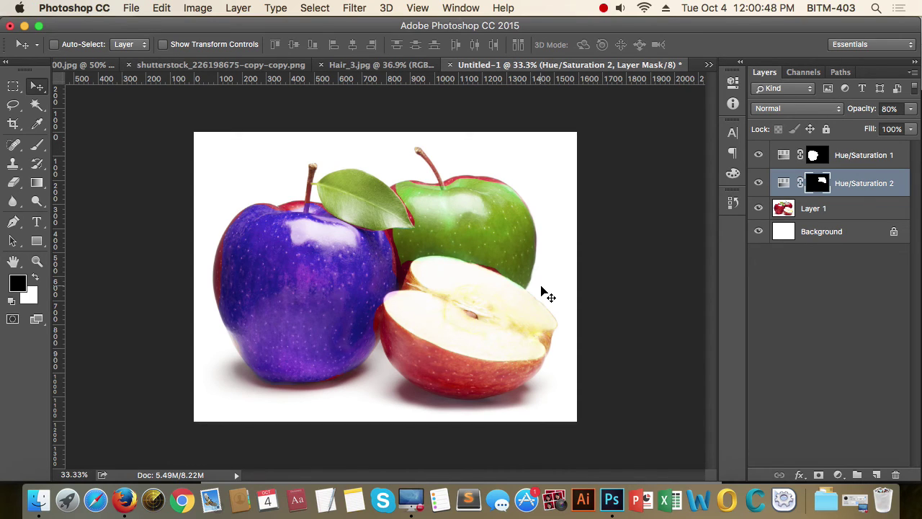
key("9")
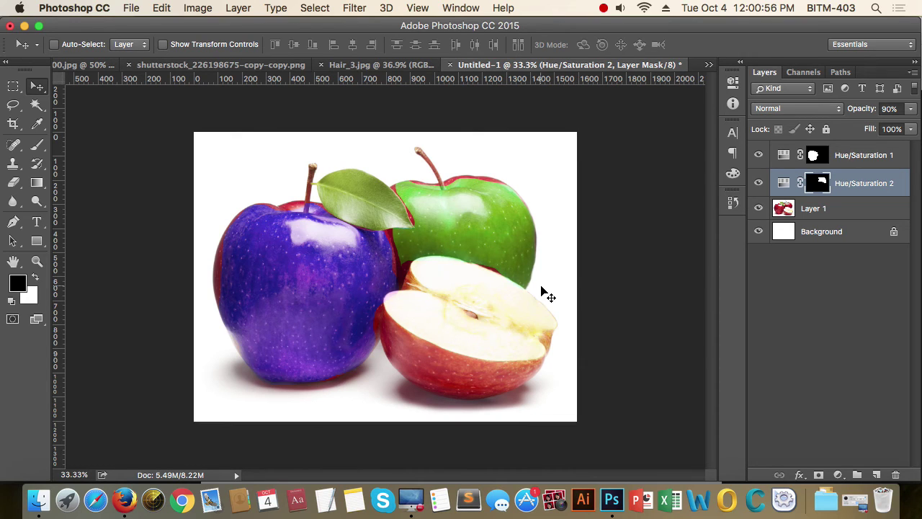
key("5")
key("5")
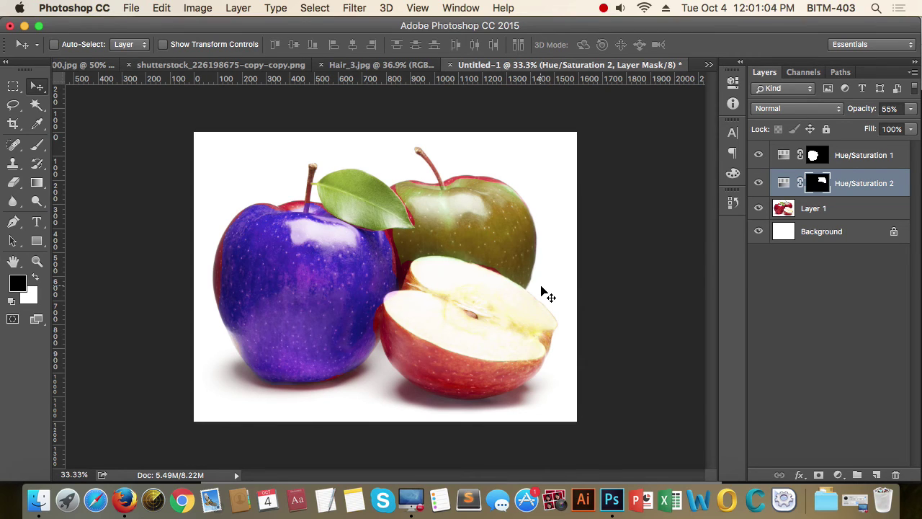
key("7")
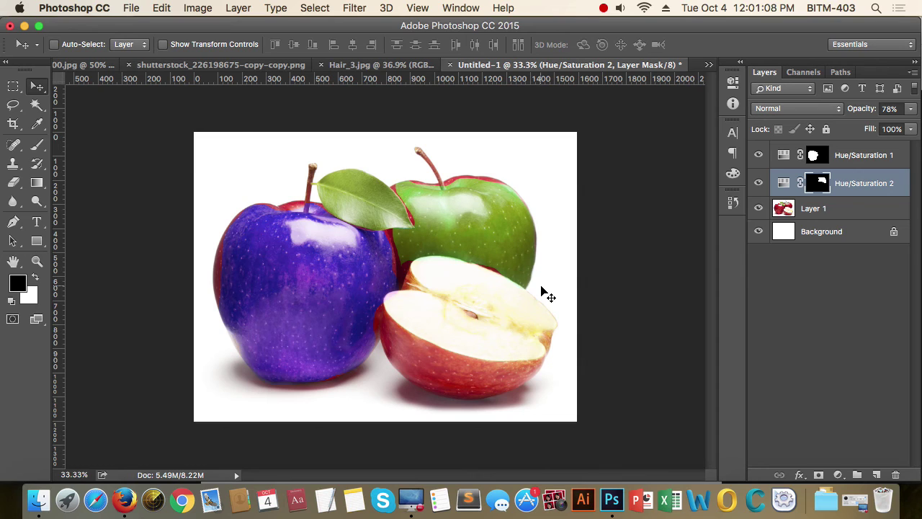
- Target the Hue/Saturation 2 adjustment itself instead of its mask, and hide and show it to compare the rear apple's colour
key("super+2")
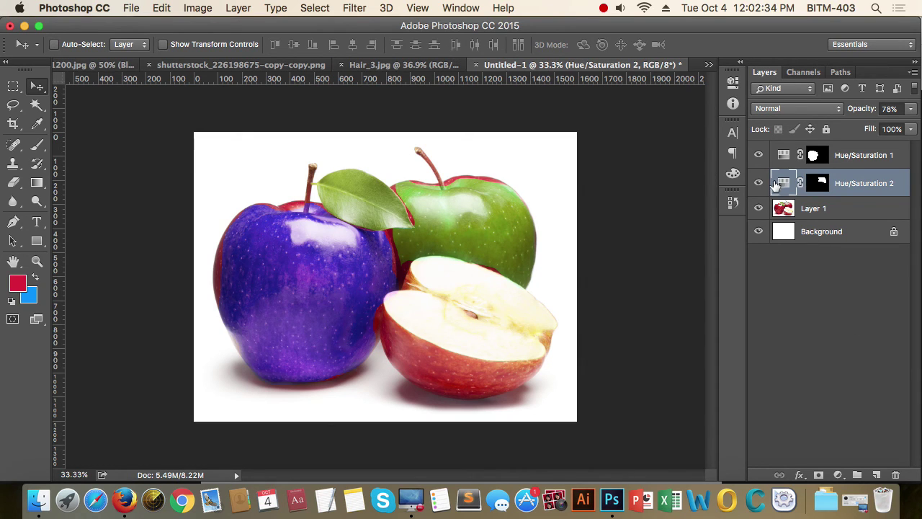
left_click(759, 184)
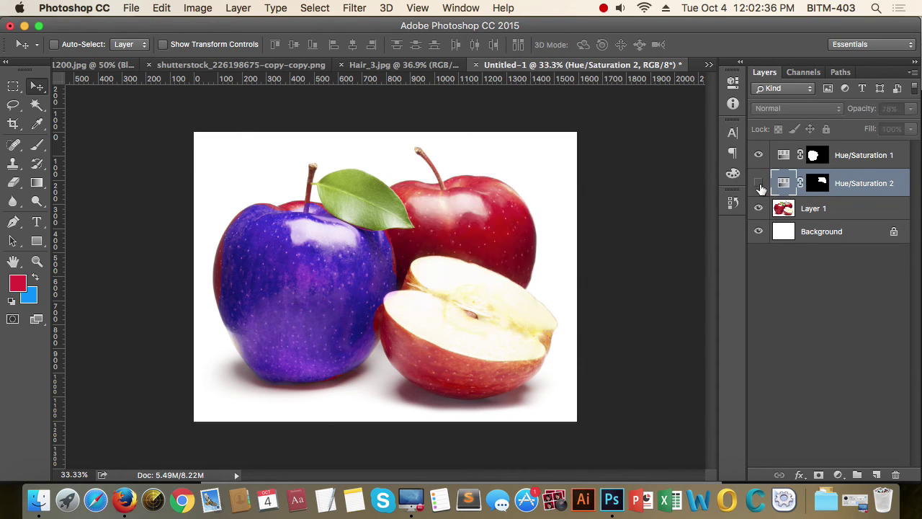
left_click(758, 184)
- Examine the Hue/Saturation 2 settings, including its presets, colour ranges and the options for saving or loading a preset
double_click(784, 183)
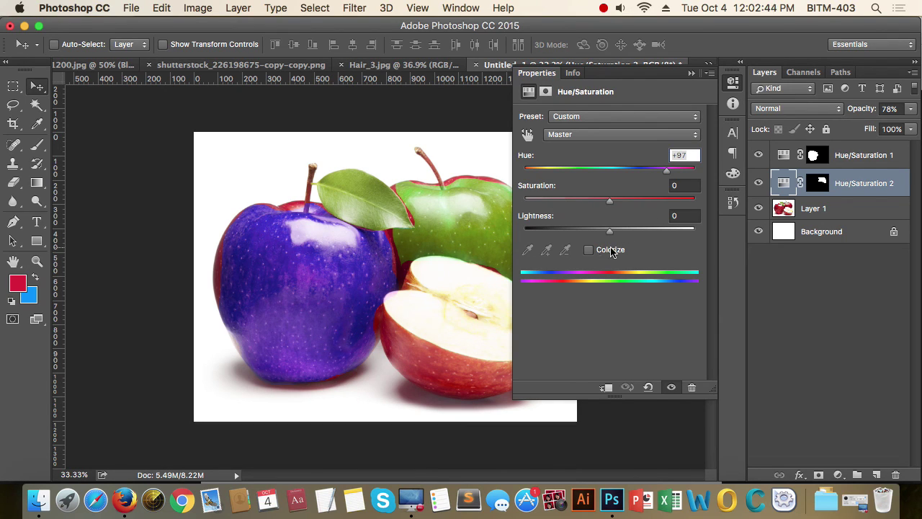
left_click(605, 117)
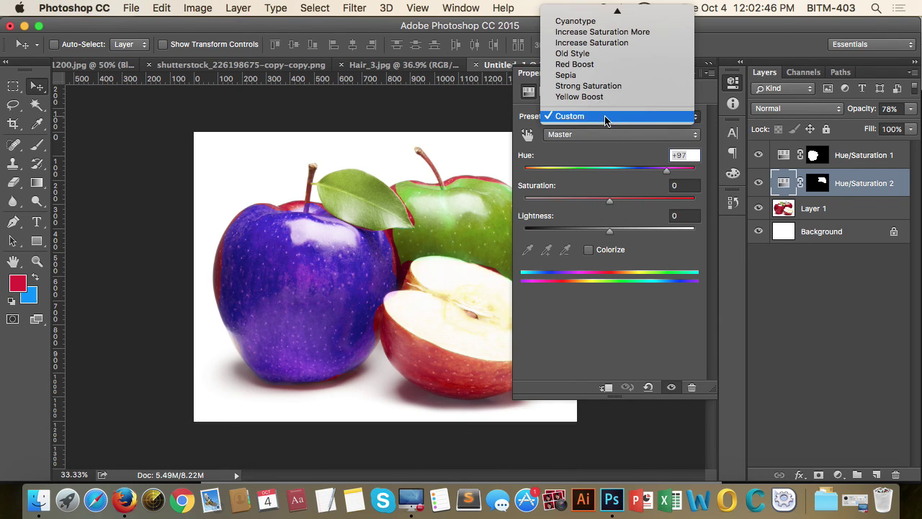
left_click(610, 164)
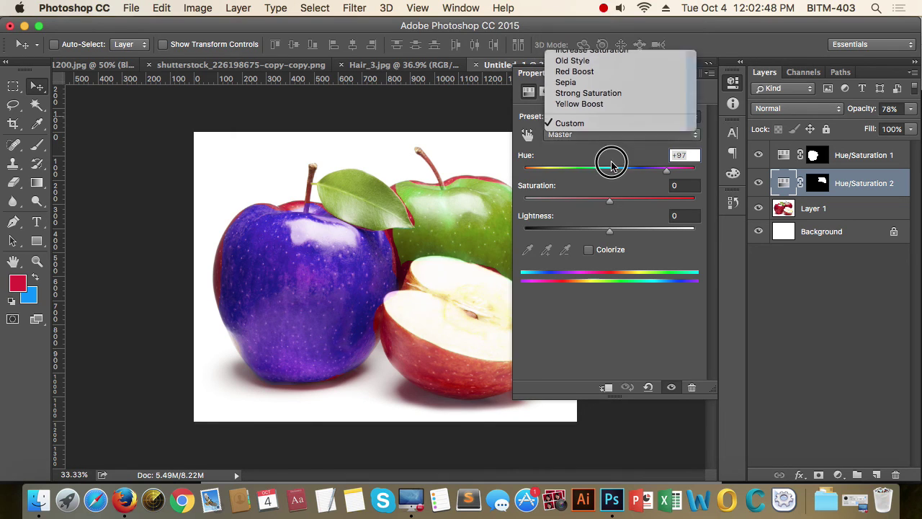
left_click(589, 135)
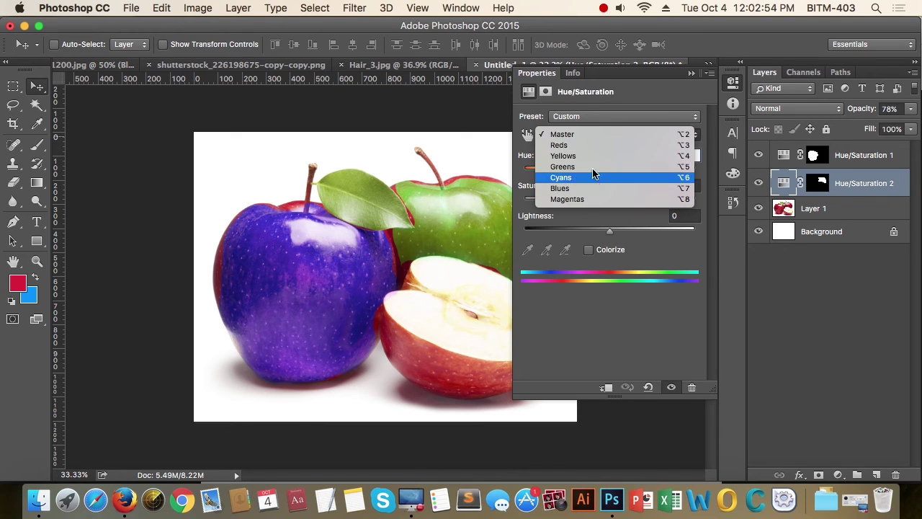
left_click(651, 90)
left_click(619, 117)
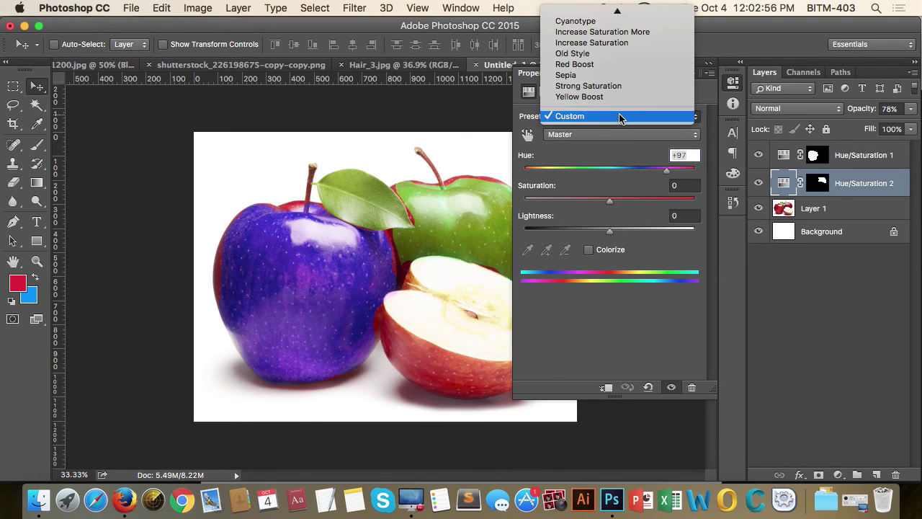
mouse_move(624, 4)
left_click(659, 343)
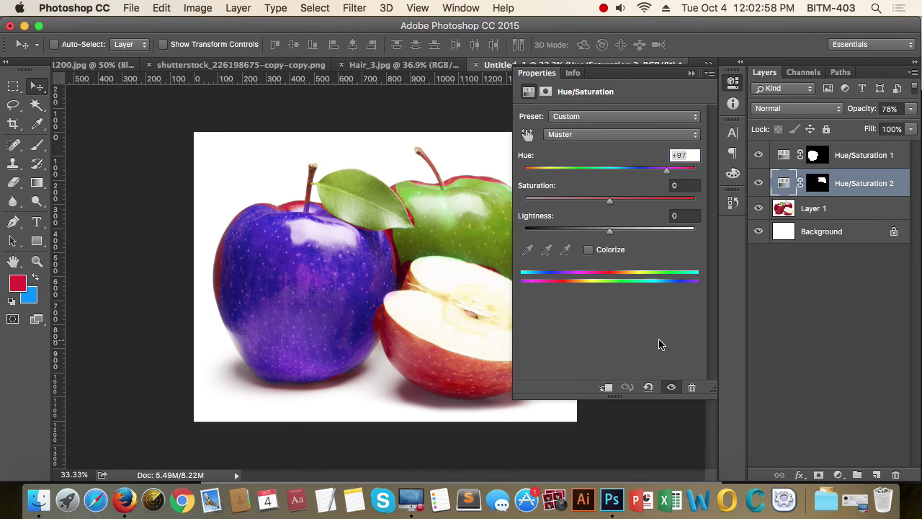
left_click(710, 74)
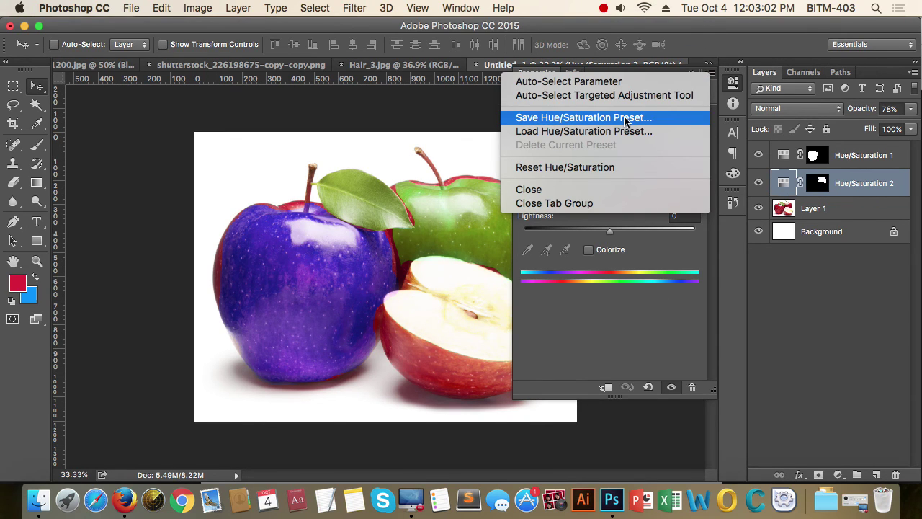
left_click(646, 315)
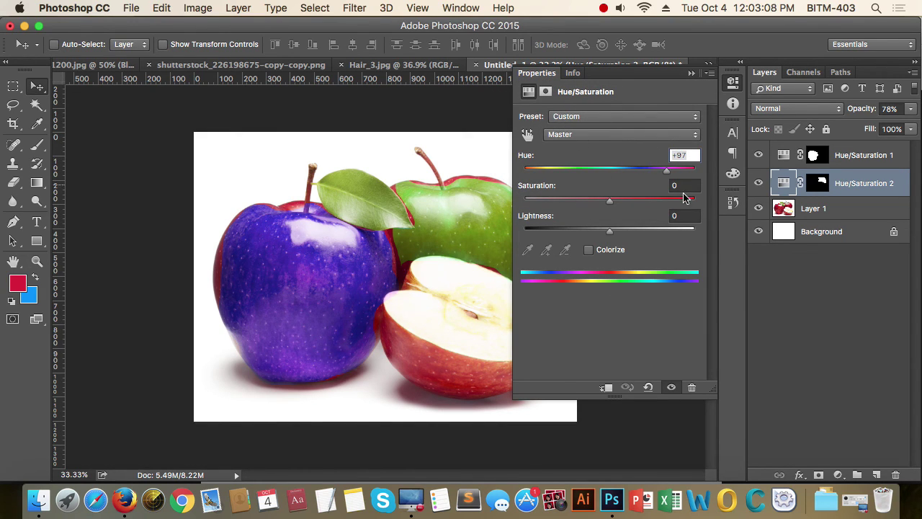
left_click(733, 84)
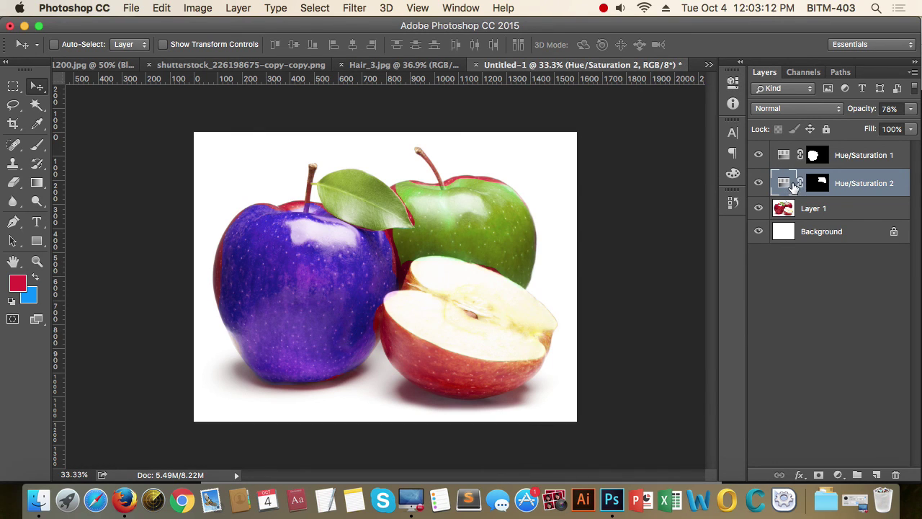
- Hide the Hue/Saturation 1 and Hue/Saturation 2 adjustments and make Layer 1 the active layer
left_click(808, 213)
left_click(761, 183)
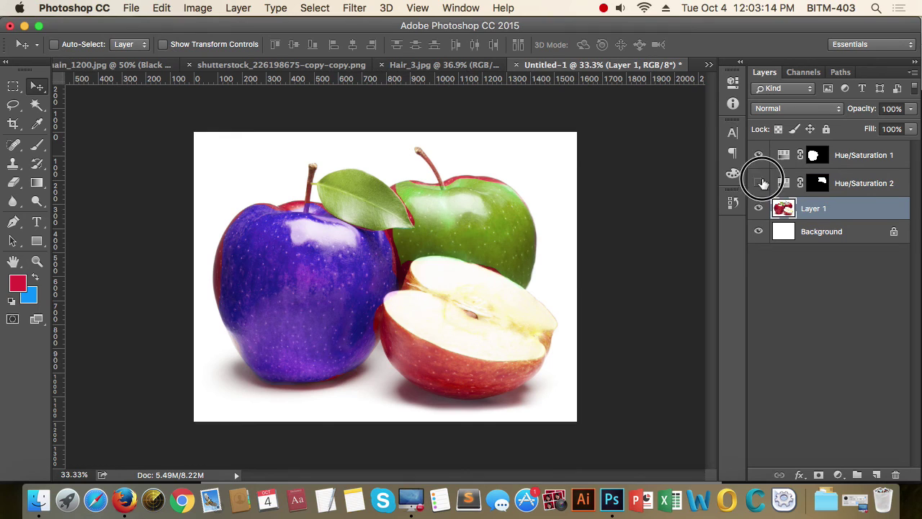
left_click(758, 155)
- Add a Levels adjustment layer above Layer 1 and brighten the apples by setting the midtone level to 1.65
left_click(838, 474)
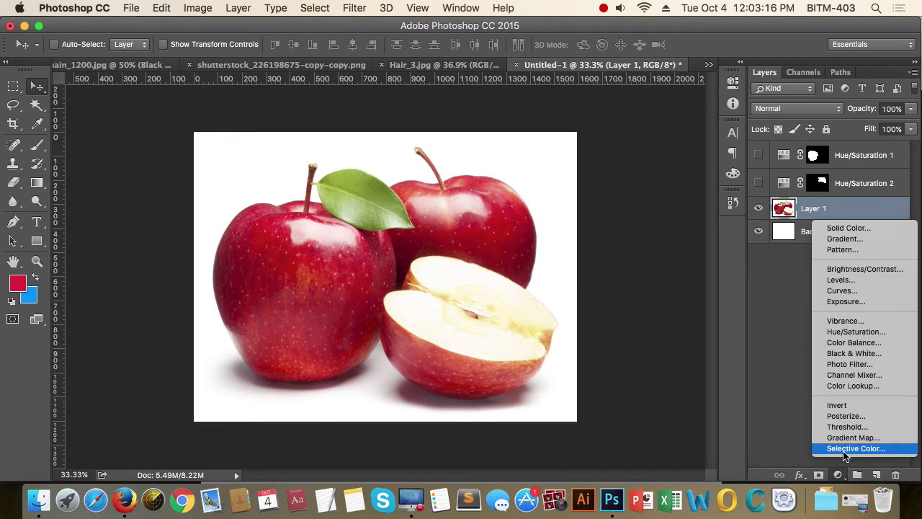
left_click(879, 280)
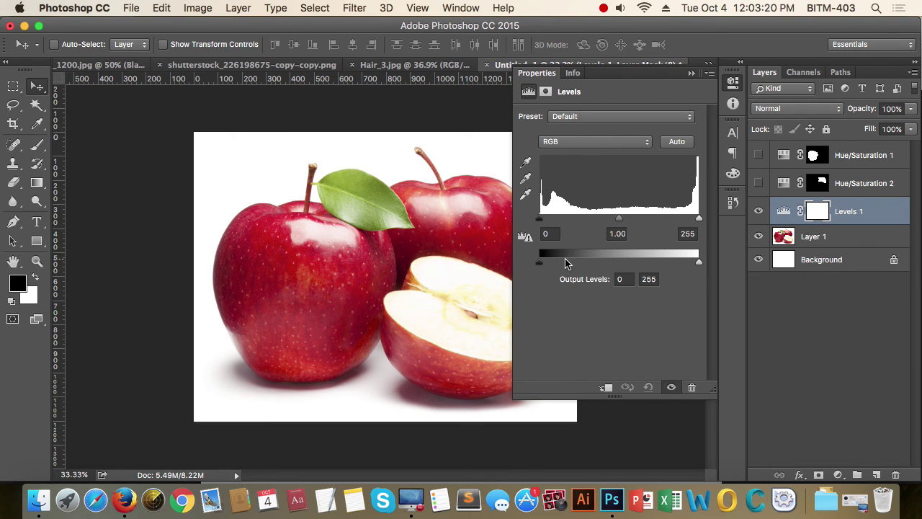
mouse_move(699, 218)
left_mouse_down()
mouse_move(662, 222)
mouse_move(684, 211)
left_mouse_up()
left_click_drag(619, 218, 591, 208)
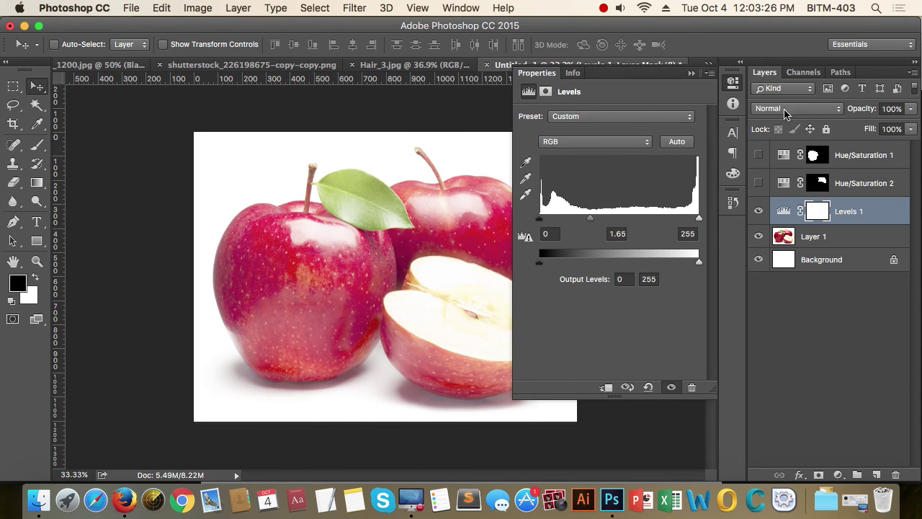
left_click(732, 82)
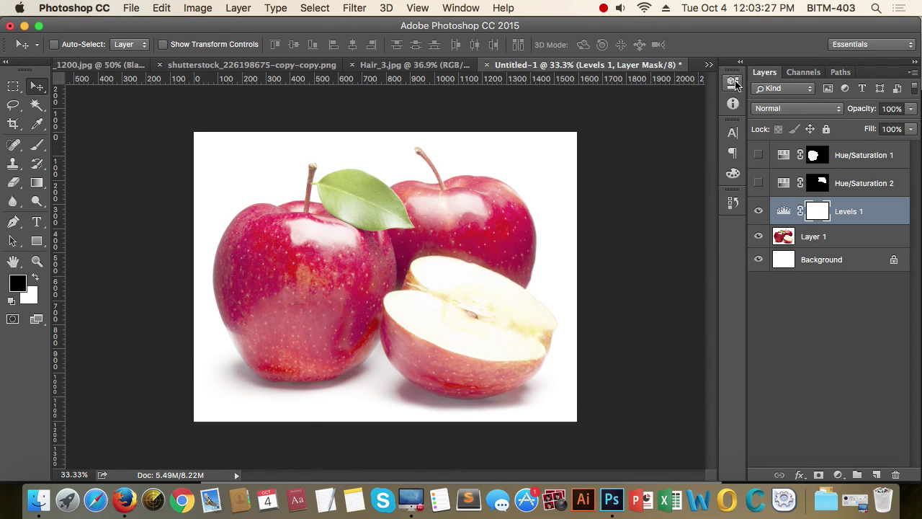
- Clip the Levels 1 adjustment to Layer 1 and release the clipping again
double_click(782, 214)
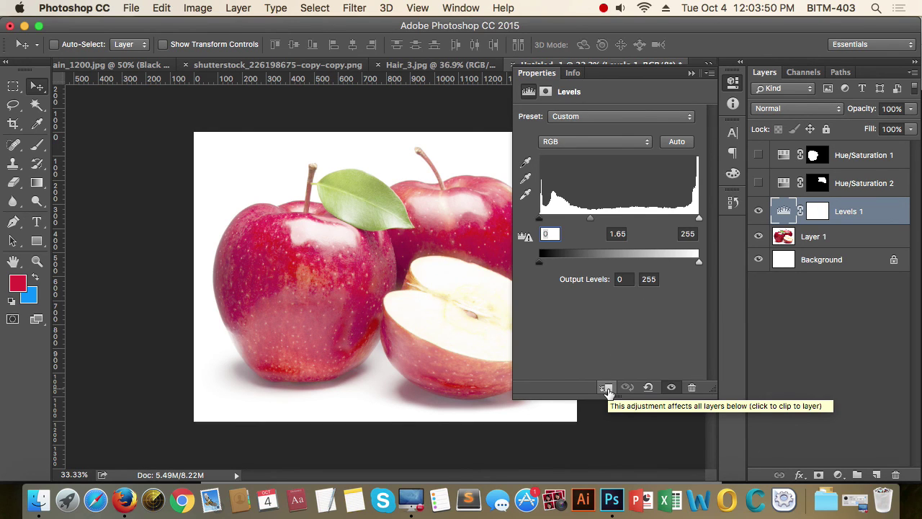
left_click(606, 388)
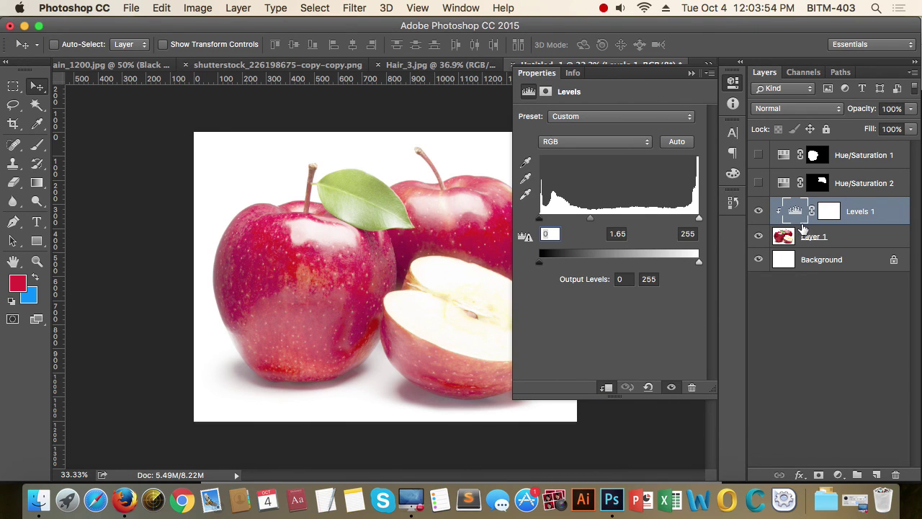
left_click(606, 389)
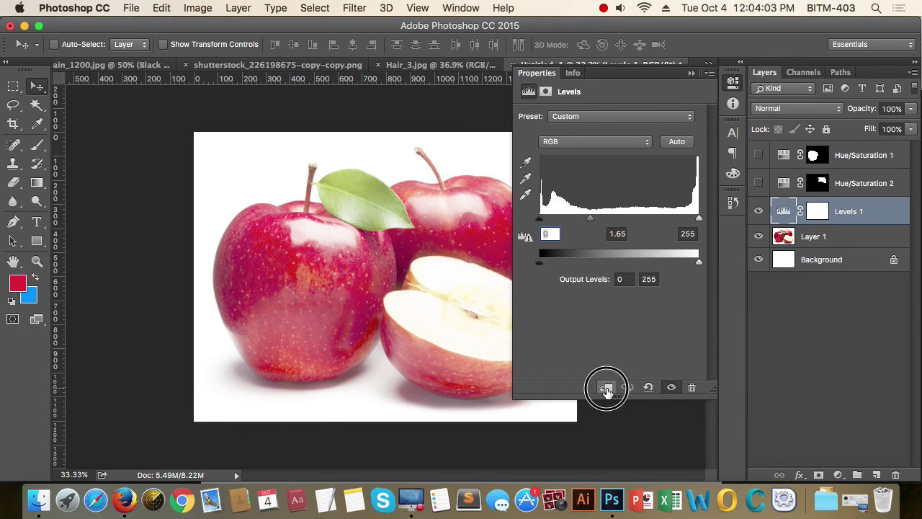
left_click(732, 85)
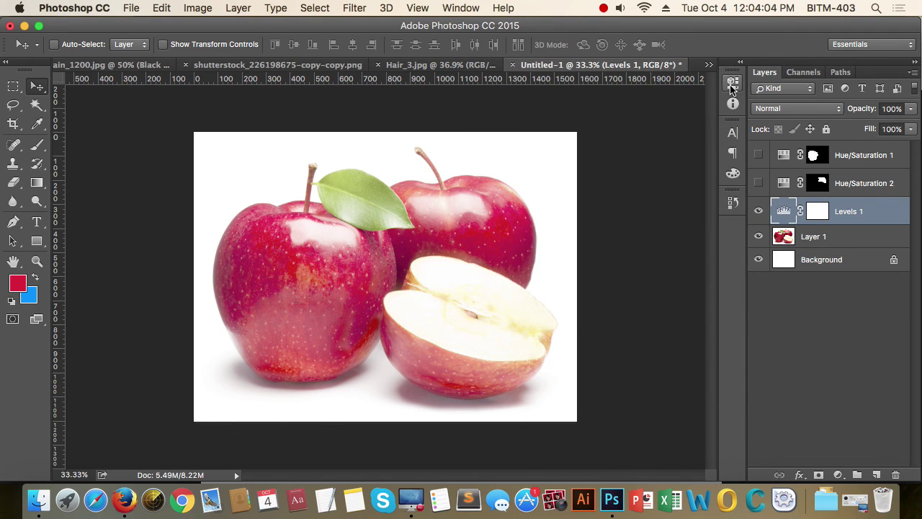
- Scale Layer 1 down around its centre to about two-thirds size and fill the Background layer with the crimson foreground colour
left_click(824, 234)
key("ctrl+t")
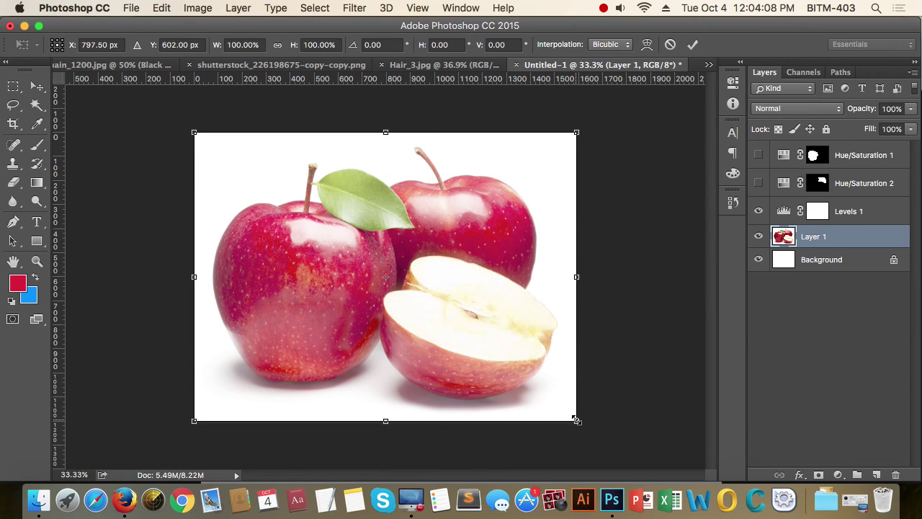
left_click_drag(578, 423, 499, 386)
key("Return")
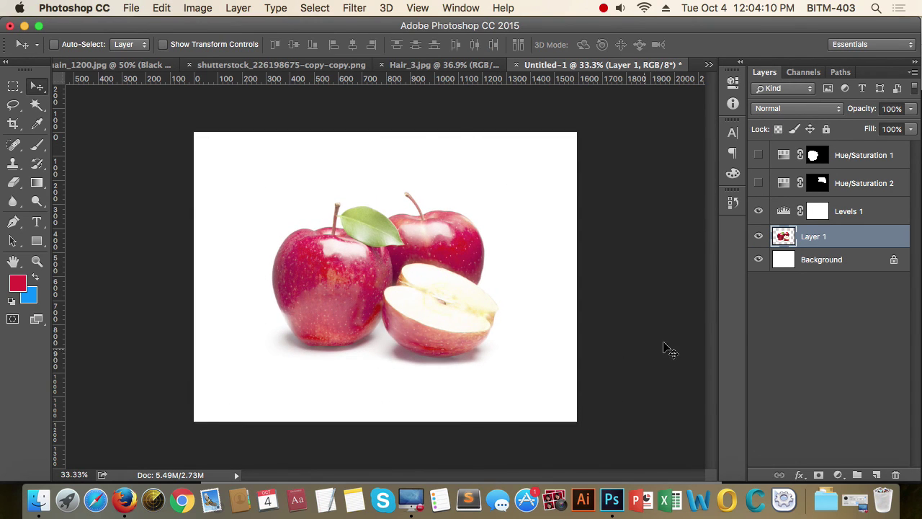
left_click(833, 260)
key("alt+BackSpace")
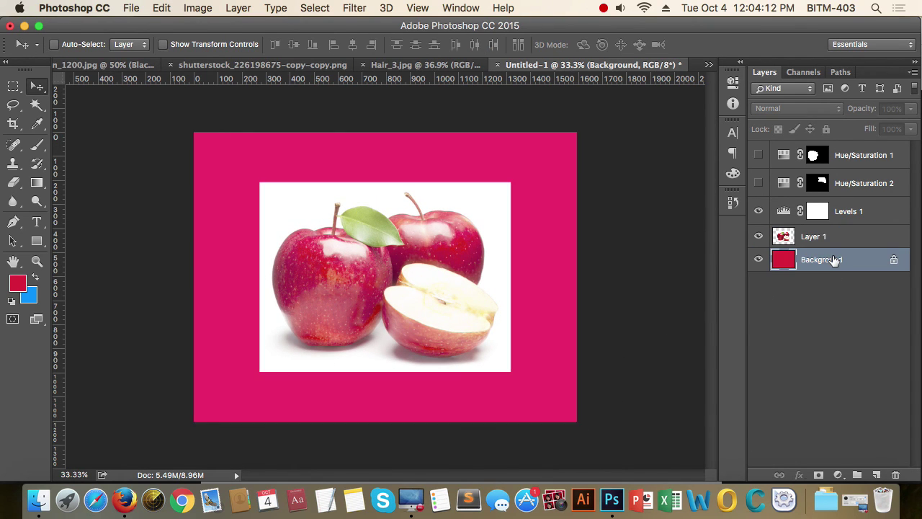
- Set the Levels 1 midtone input to 1.18 and the white input to 125, and clip the adjustment to Layer 1
left_click(854, 238)
left_click(859, 211)
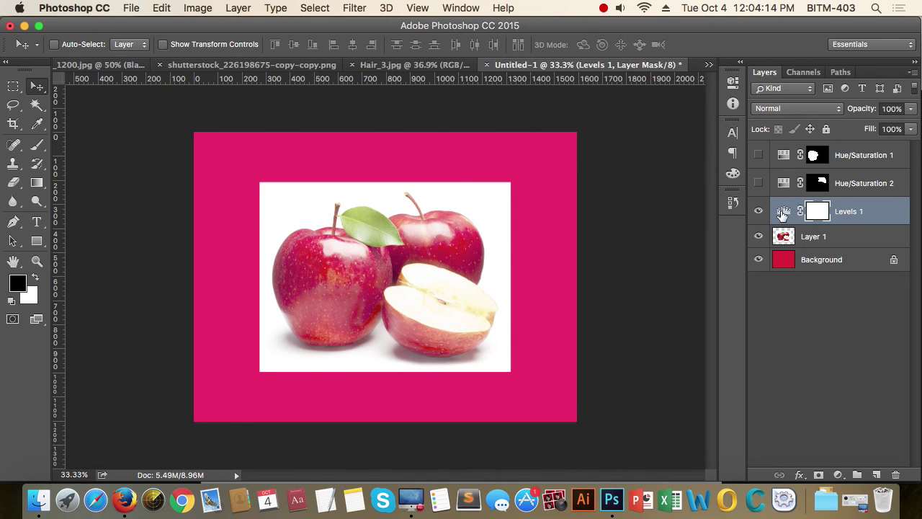
double_click(784, 211)
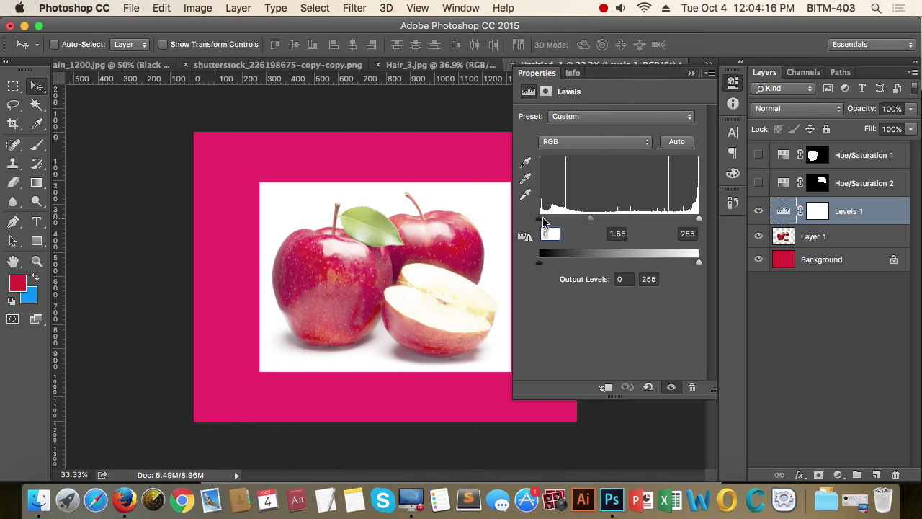
mouse_move(601, 224)
left_mouse_down()
mouse_move(627, 212)
mouse_move(617, 220)
mouse_move(686, 223)
mouse_move(569, 225)
mouse_move(607, 216)
left_mouse_up()
left_click_drag(697, 219, 617, 217)
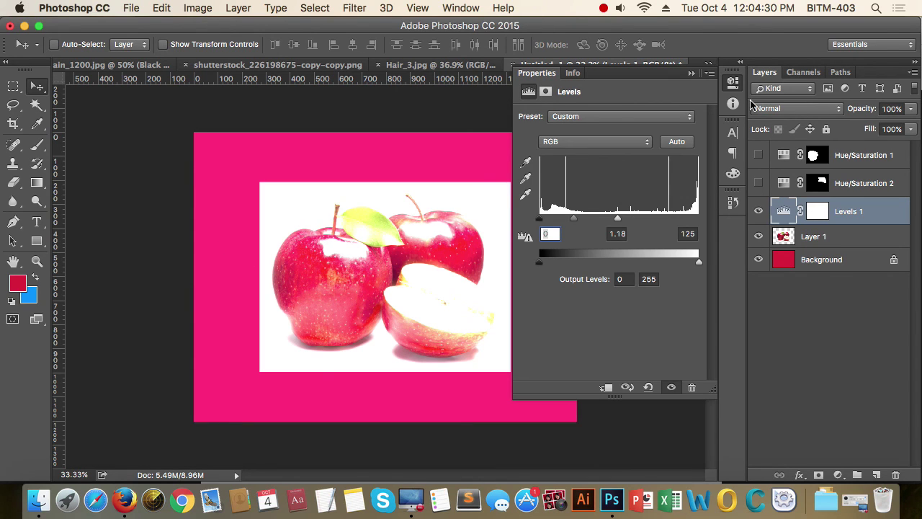
left_click(606, 387)
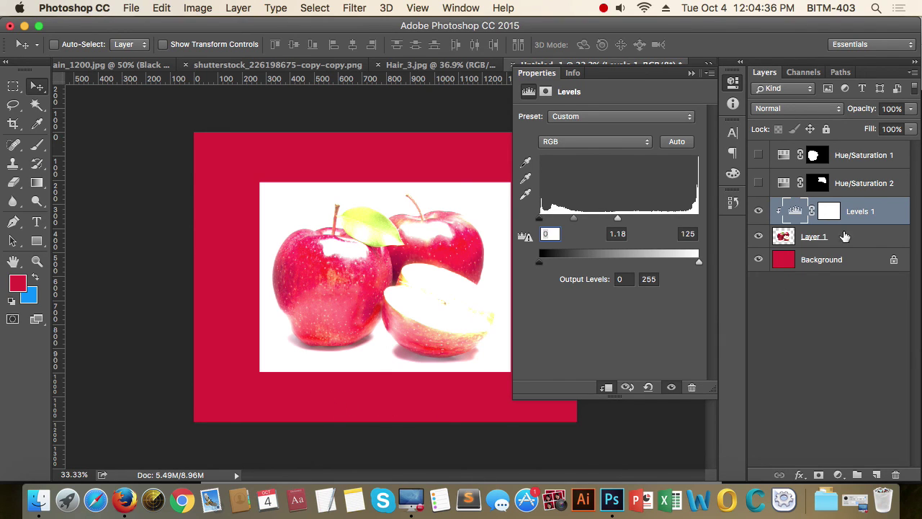
left_click(731, 85)
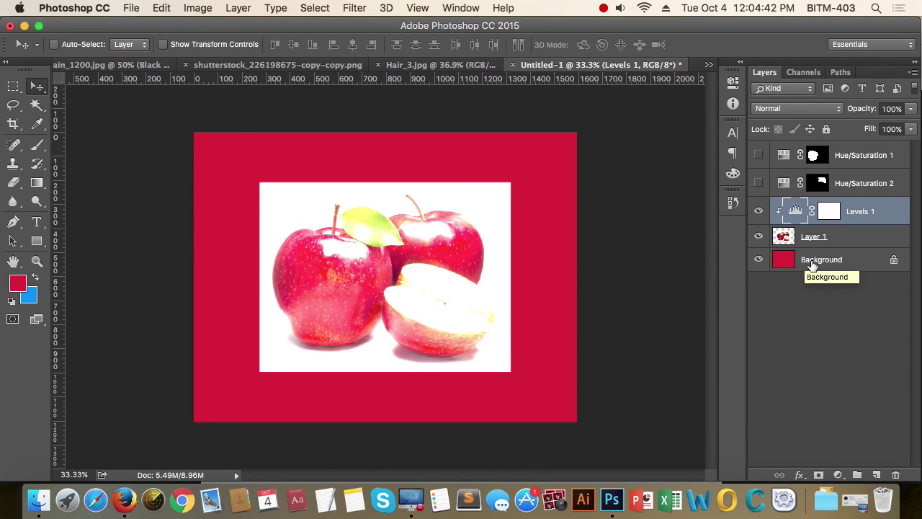
- Toggle the Levels 1 adjustment's visibility several times to compare the apples with and without it, leaving it hidden
double_click(795, 212)
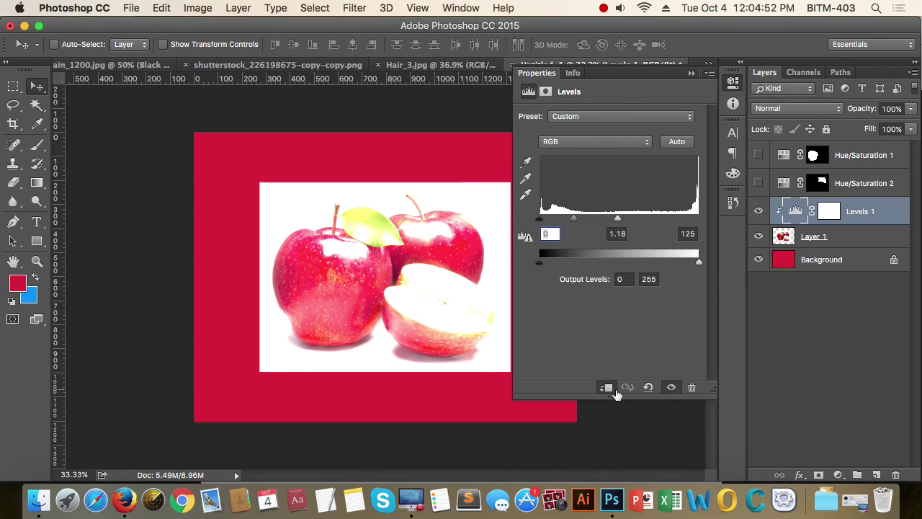
left_click(671, 388)
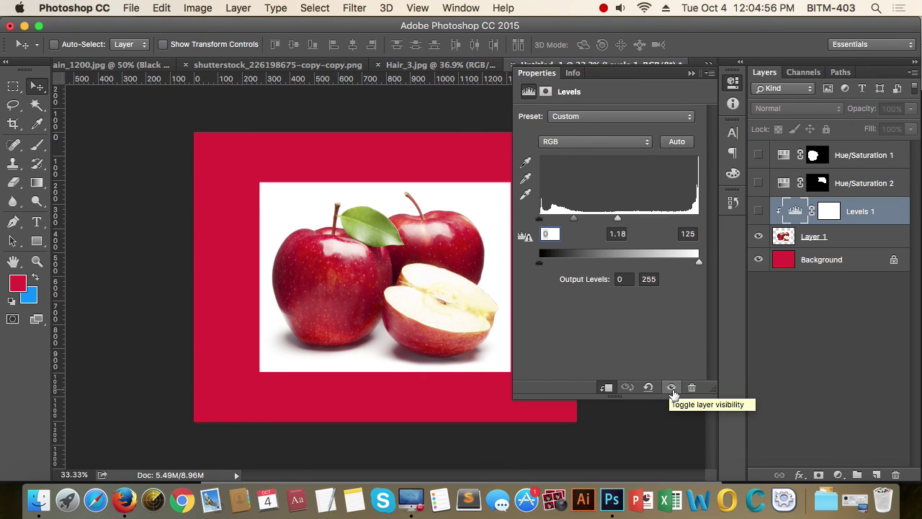
left_click(733, 81)
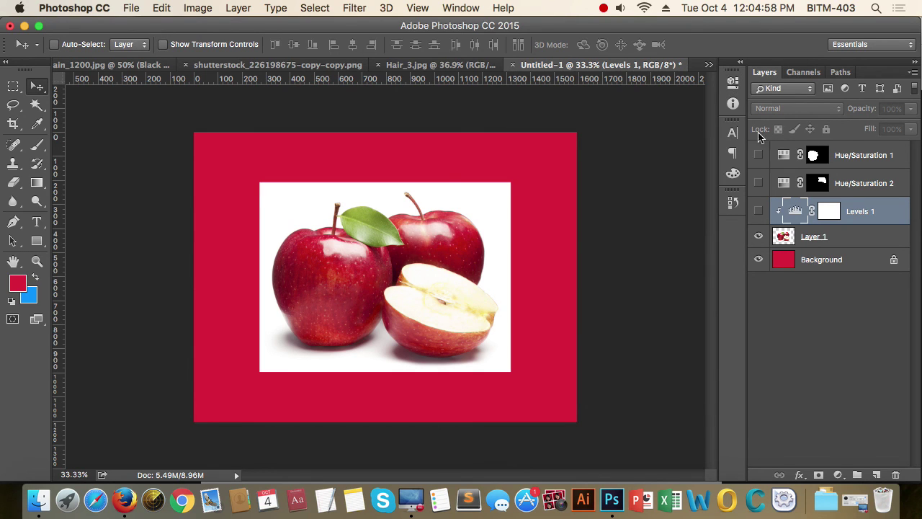
left_click(759, 211)
left_click(759, 212)
left_click(759, 211)
left_click(759, 212)
left_click(759, 212)
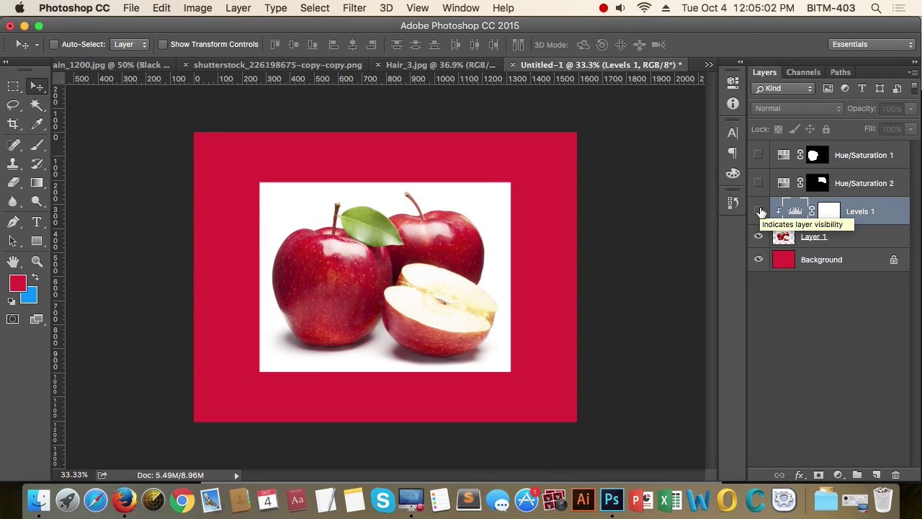